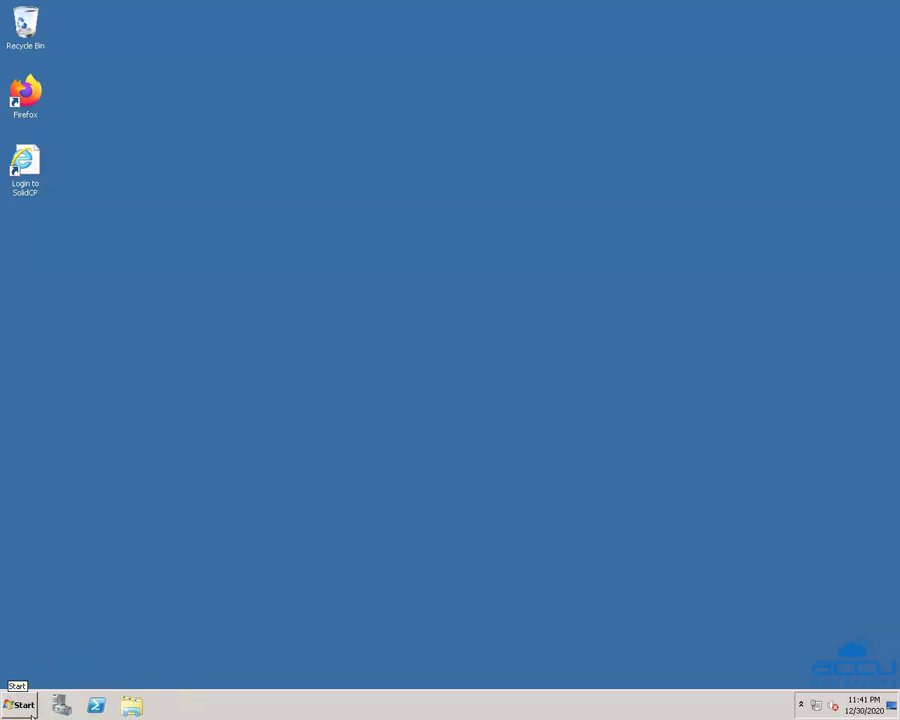
Step: Launch the Registry Editor by running the regedit command from the Run dialog
click(15, 710)
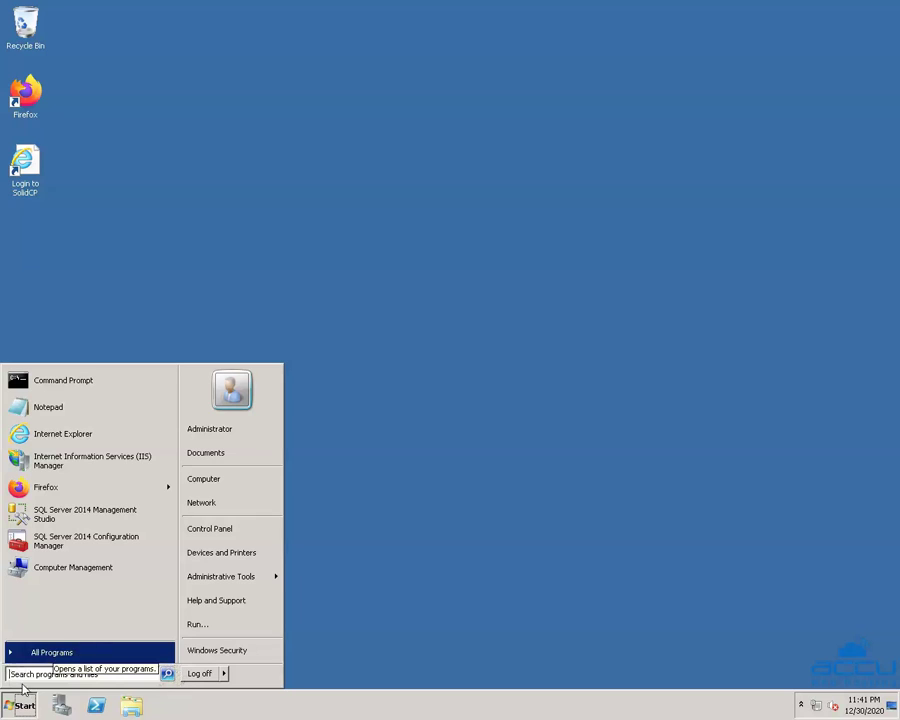
click(12, 674)
text(run)
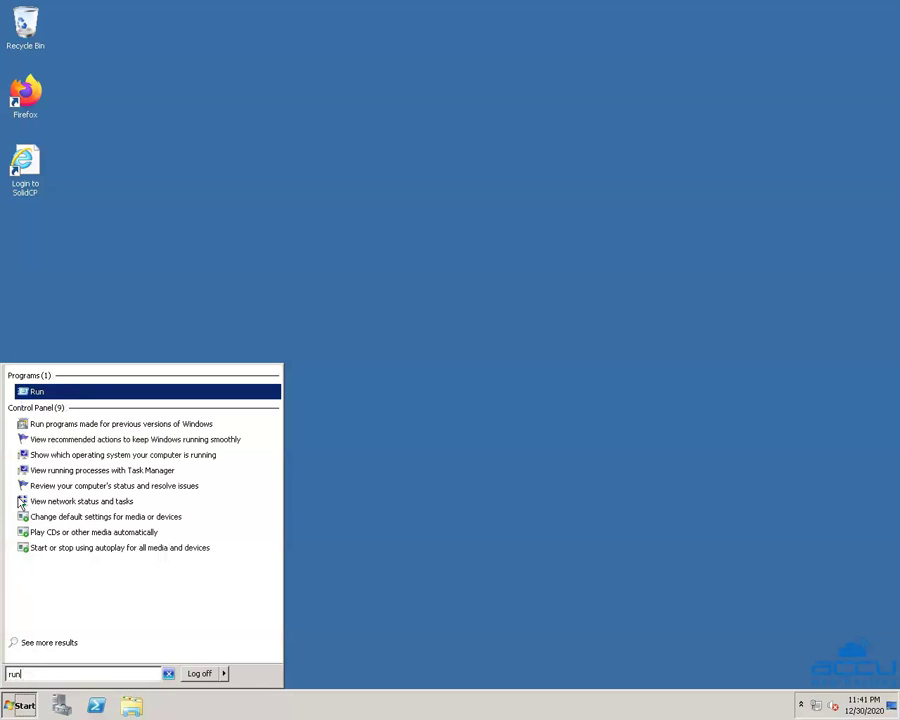
click(31, 393)
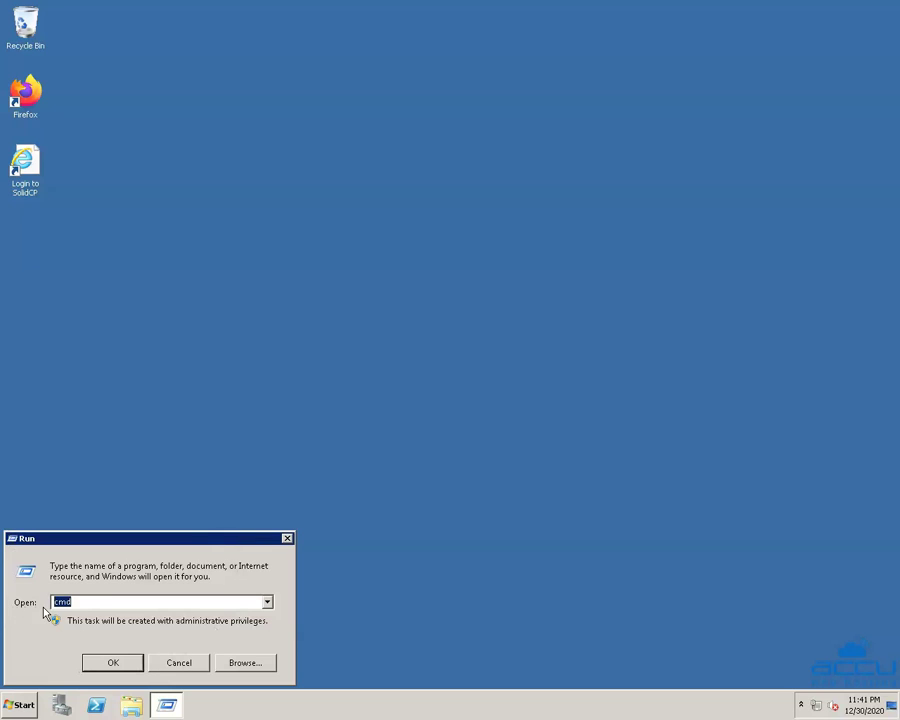
click(86, 602)
key(BackSpace)
key(BackSpace)
key(BackSpace)
text(regedit)
click(114, 663)
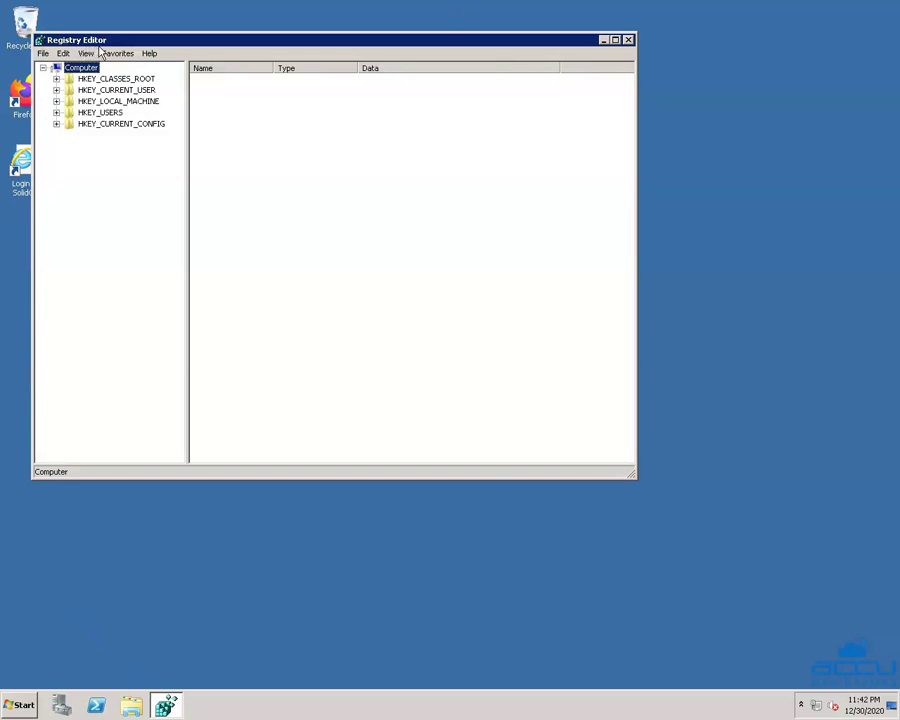
Step: Expand the registry tree down to HKEY_LOCAL_MACHINE\SYSTEM\CurrentControlSet\Control\SecurityProviders\SCHANNEL\Protocols and maximize the Registry Editor window
click(56, 101)
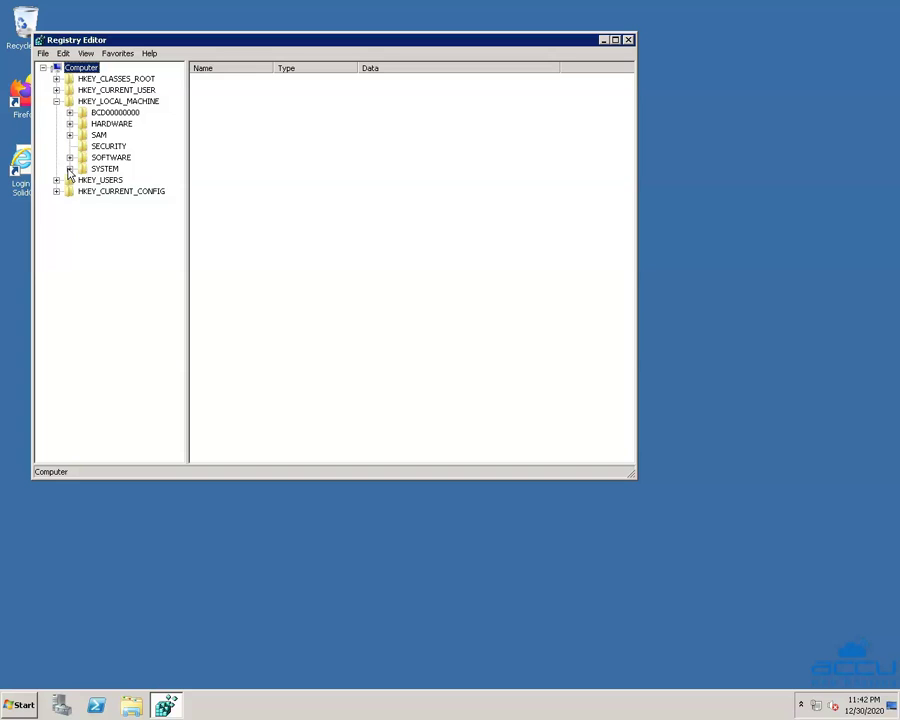
click(69, 169)
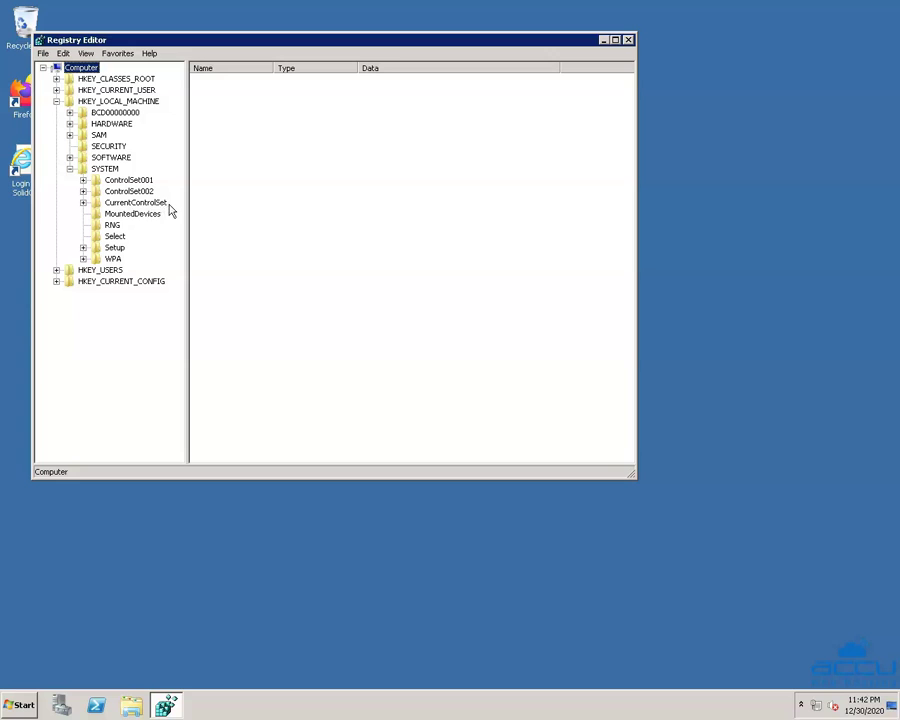
click(83, 203)
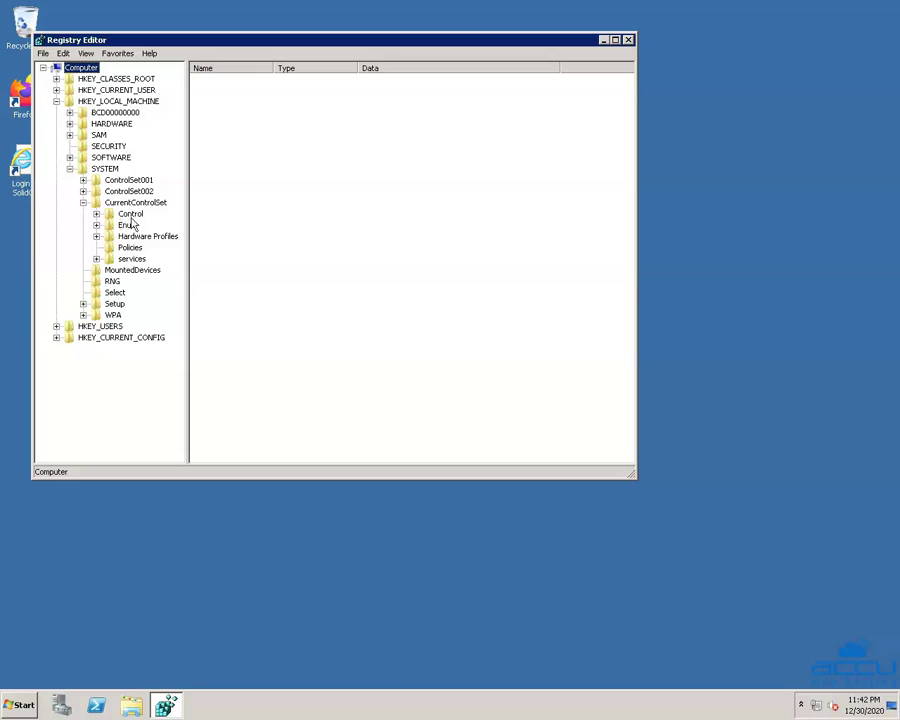
click(97, 214)
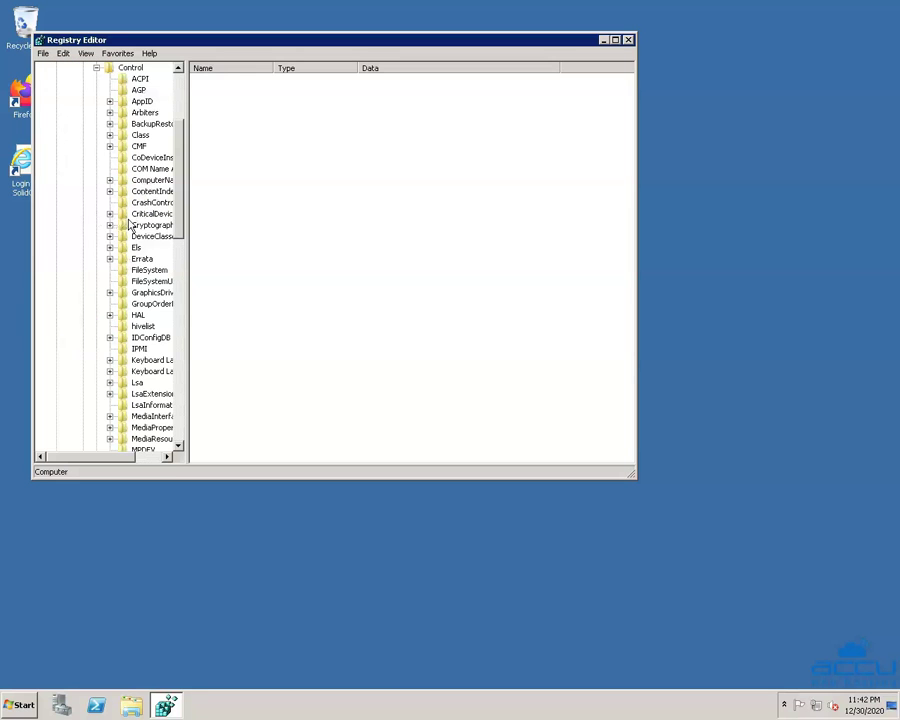
scroll(143, 235, down, 12)
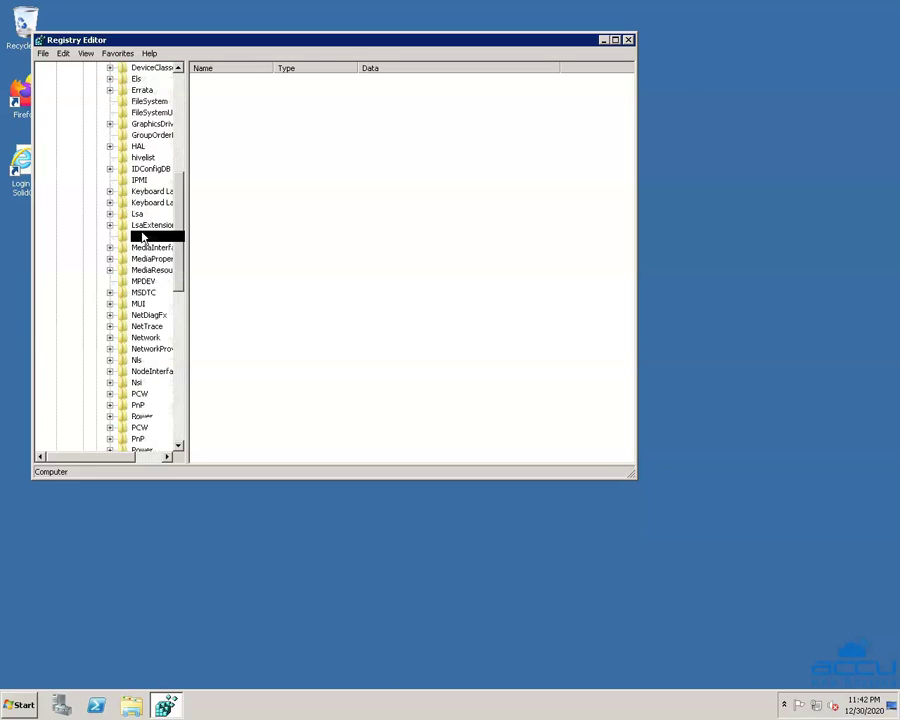
scroll(143, 243, down, 1)
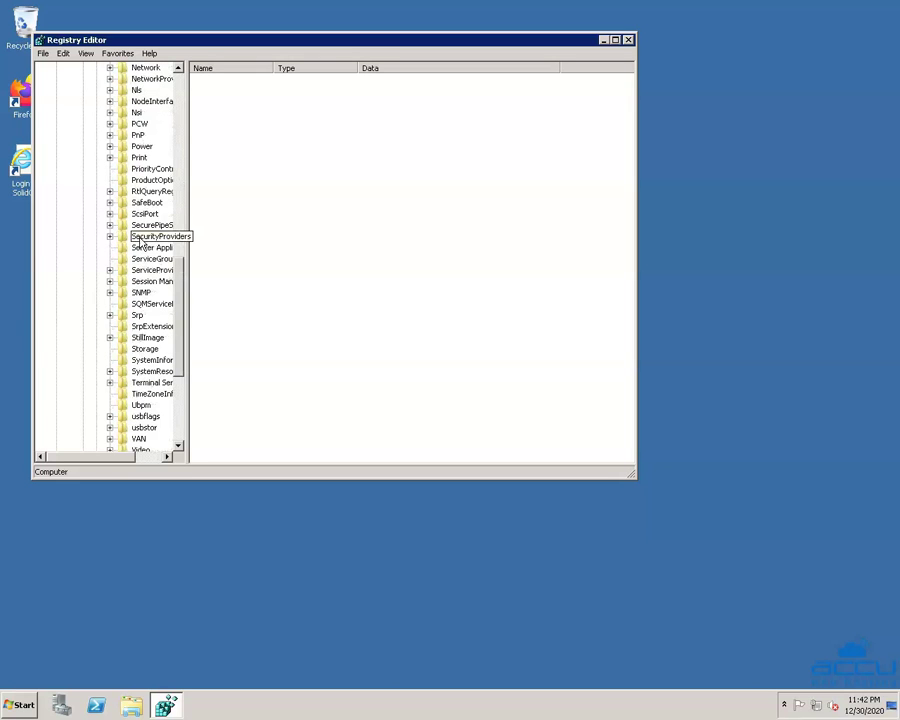
click(151, 461)
click(151, 461)
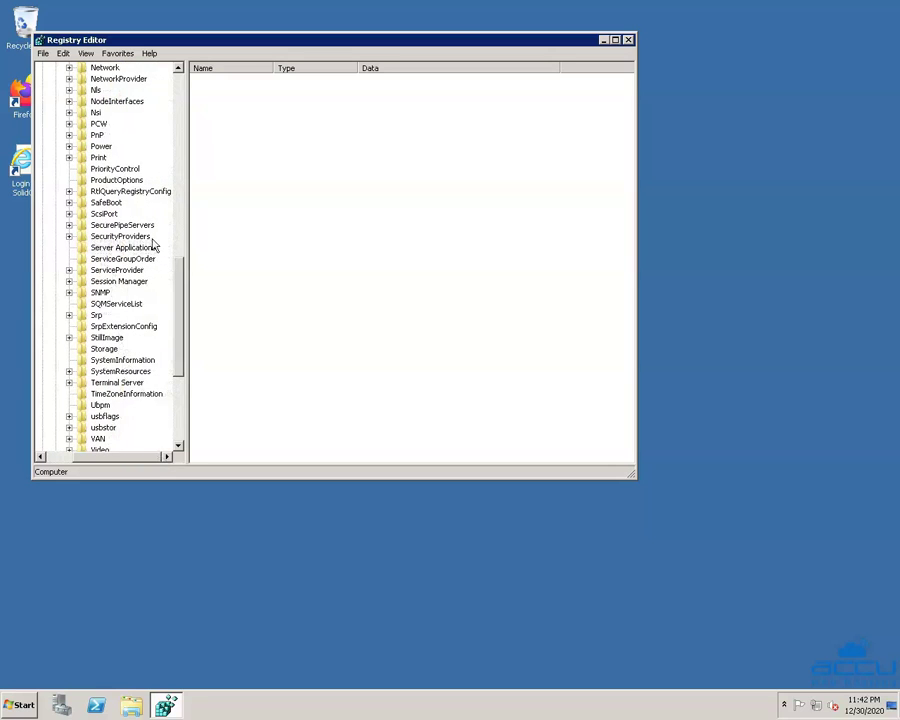
click(69, 237)
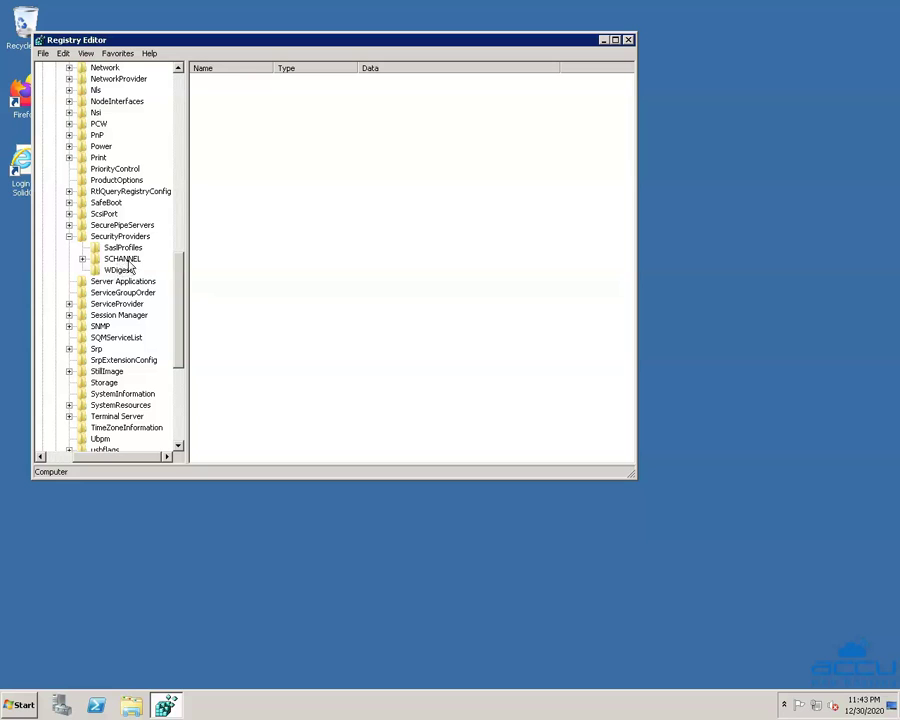
click(82, 259)
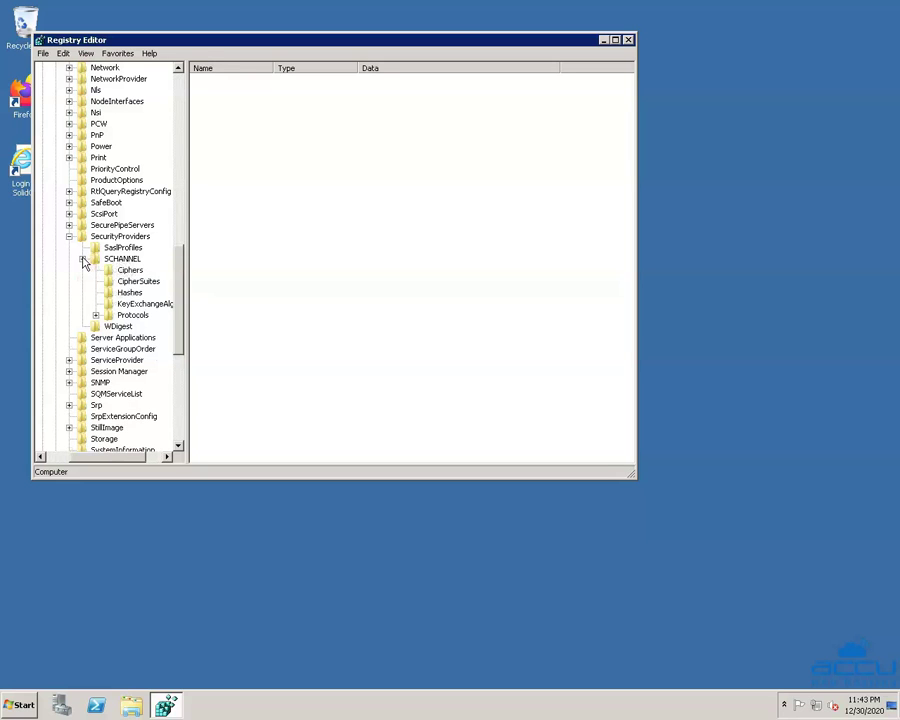
click(96, 315)
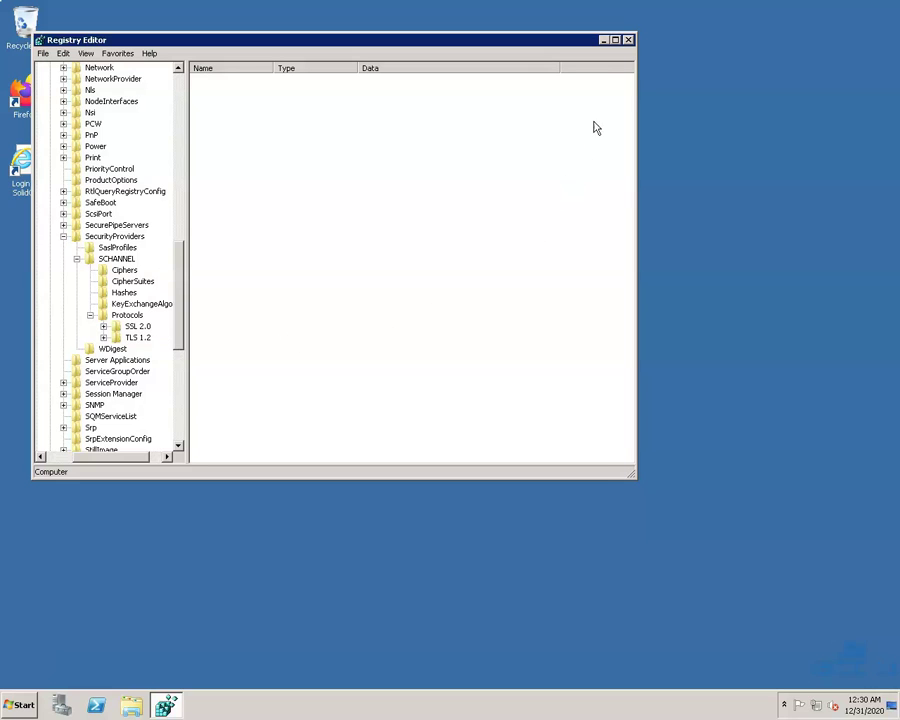
click(615, 40)
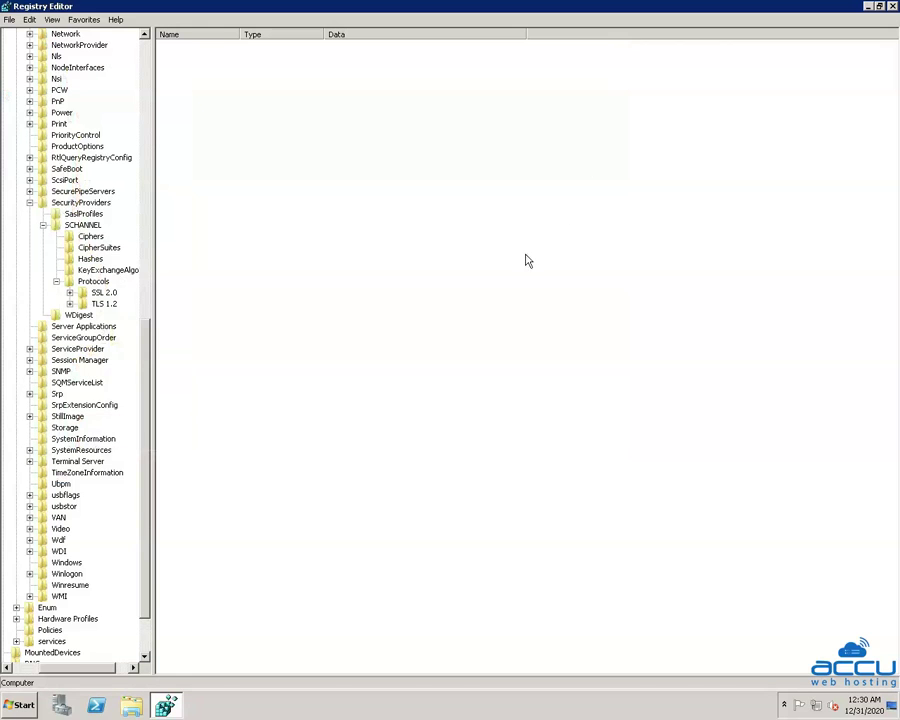
Step: Create a new key named Server under the SSL 2.0 key in Protocols
click(70, 293)
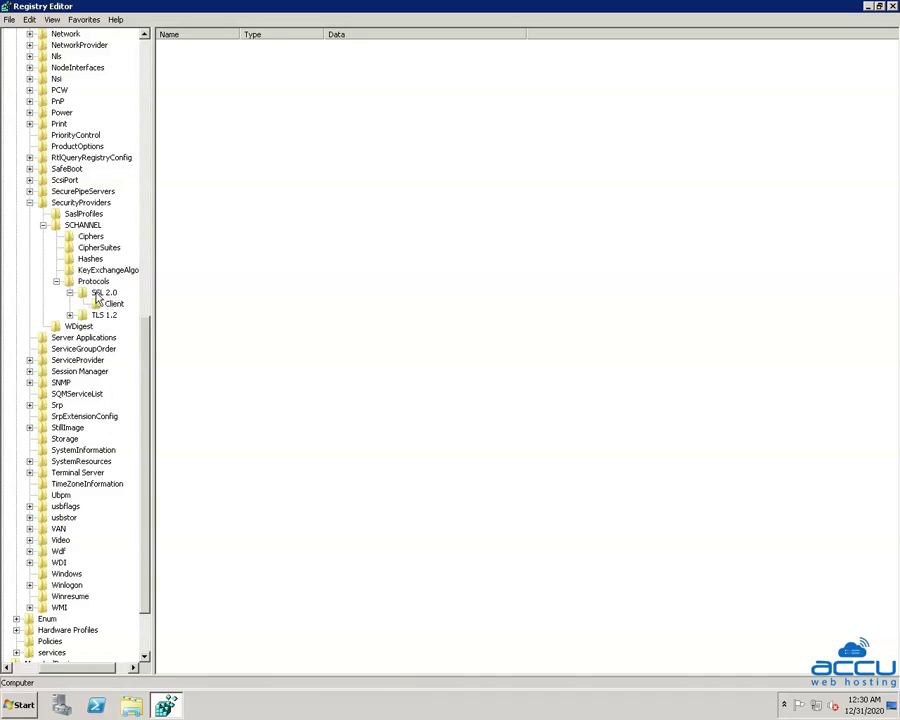
click(101, 292)
right_click(106, 293)
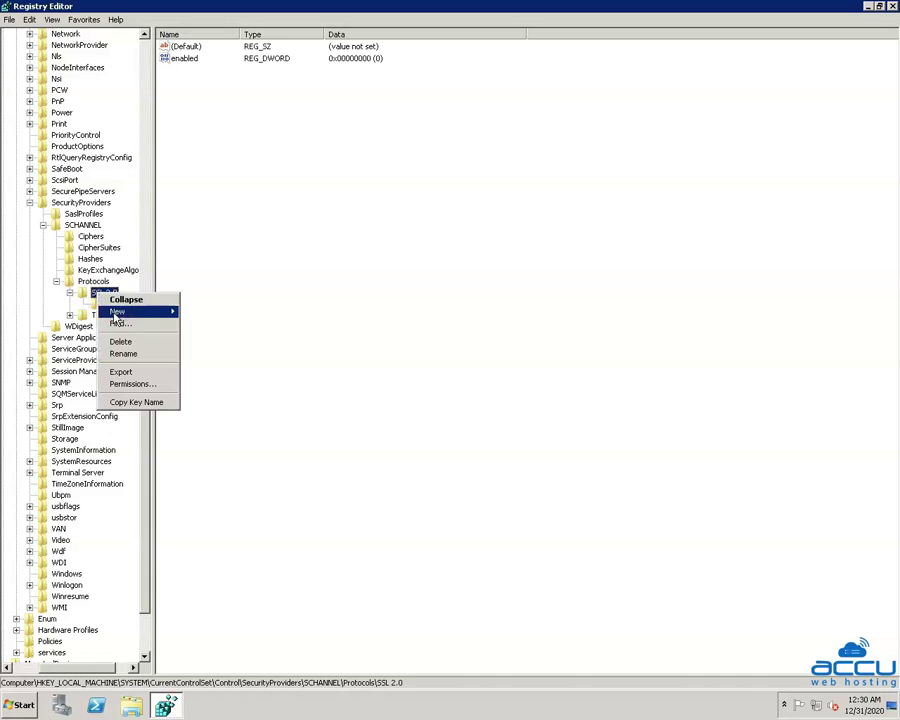
mouse_move(118, 313)
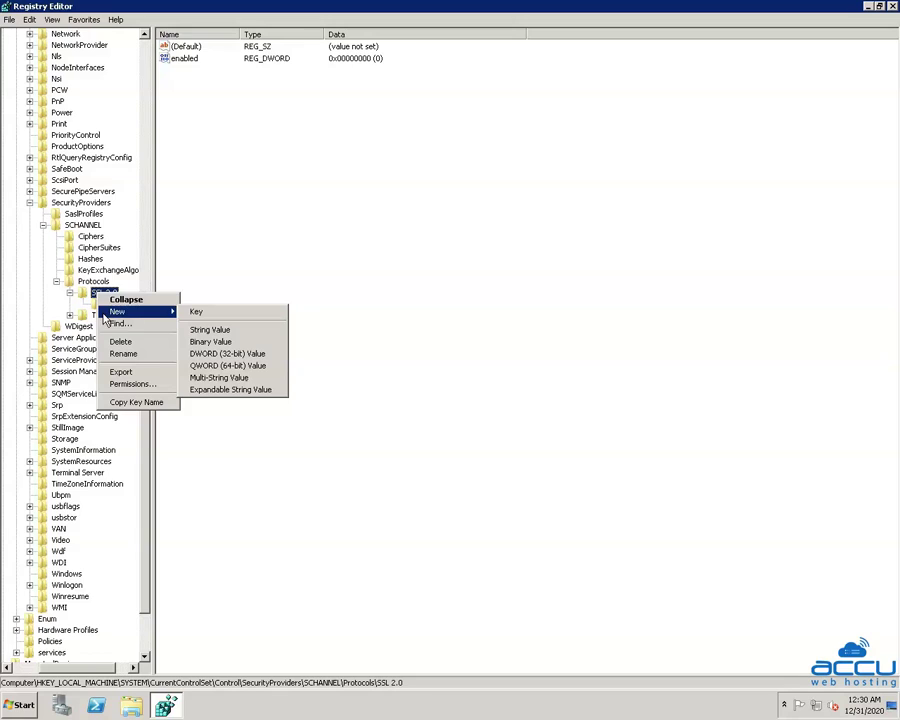
click(196, 312)
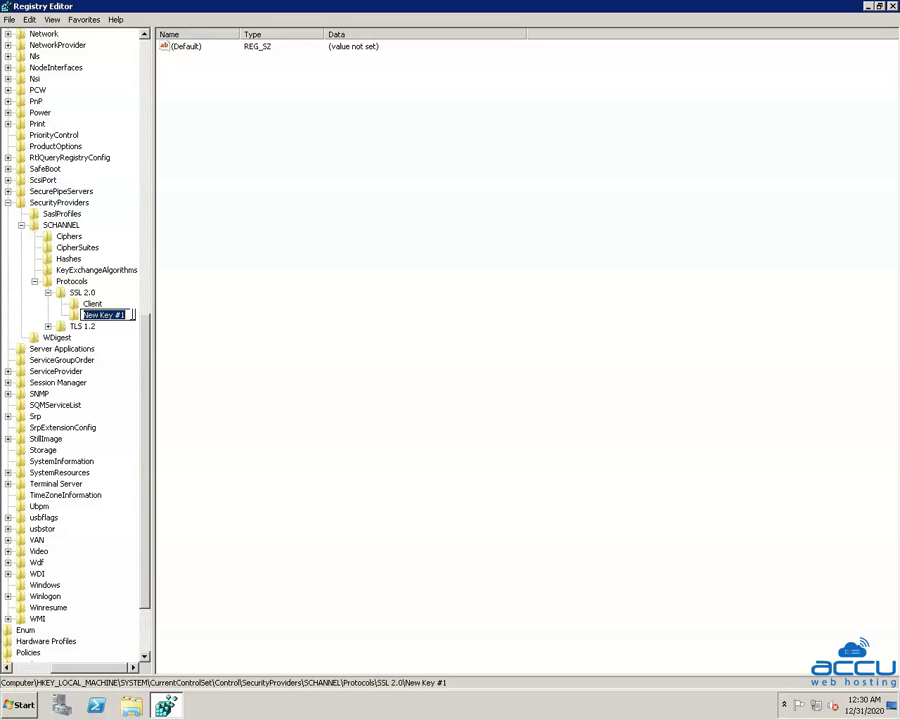
text(Server)
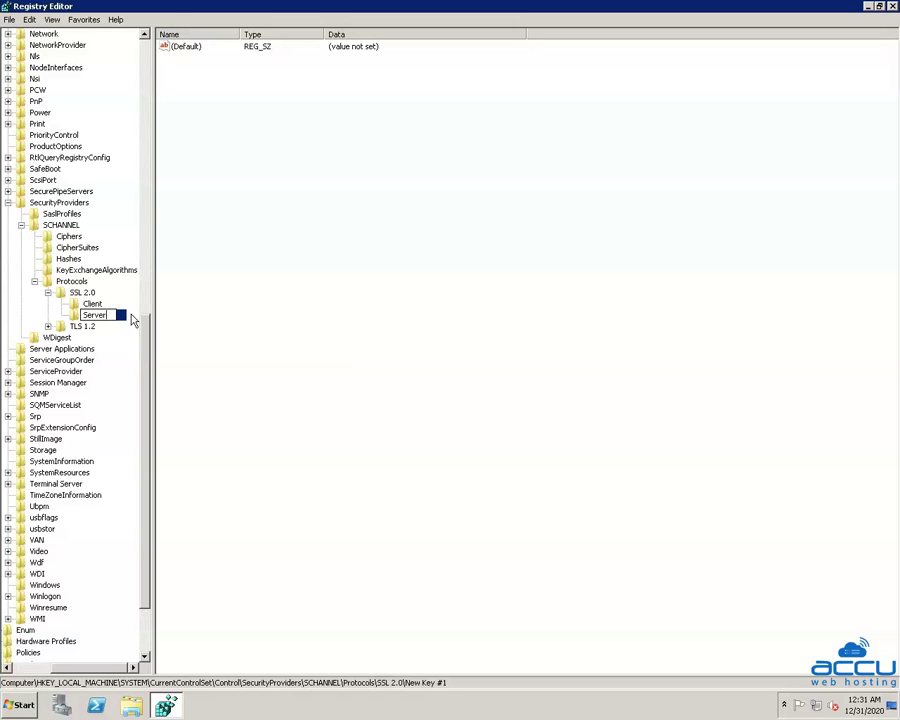
key(Return)
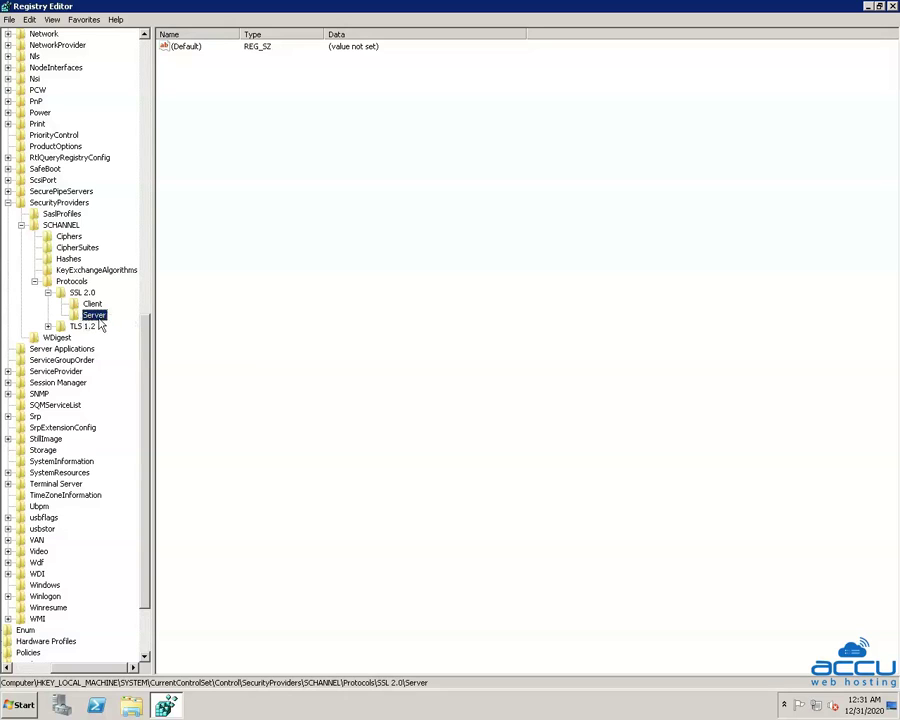
Step: Add a DWORD (32-bit) value named DisabledByDefault to the Server key under SSL 2.0
right_click(99, 317)
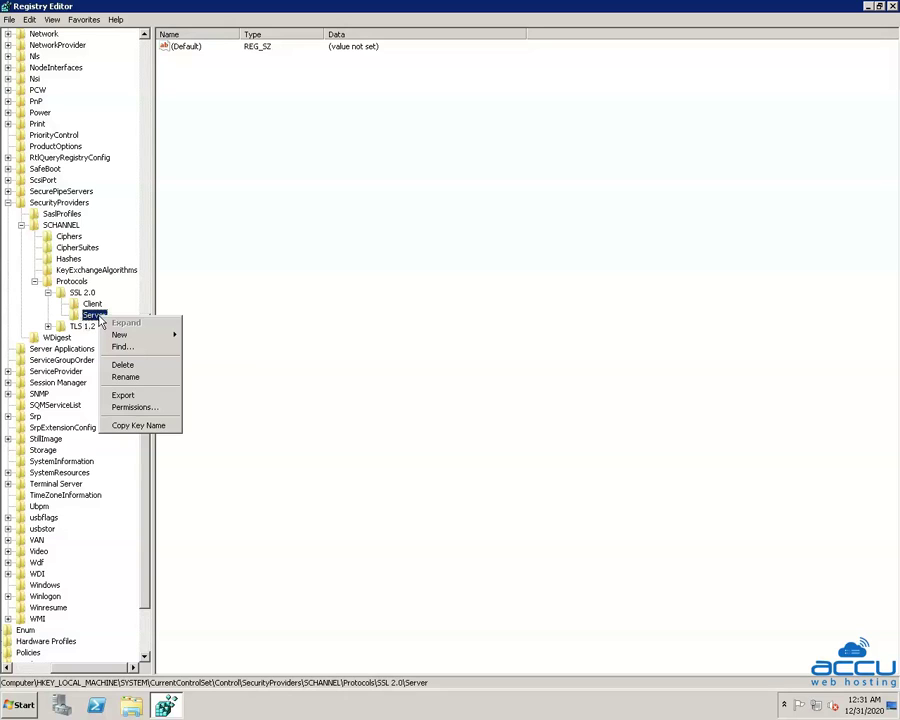
mouse_move(100, 336)
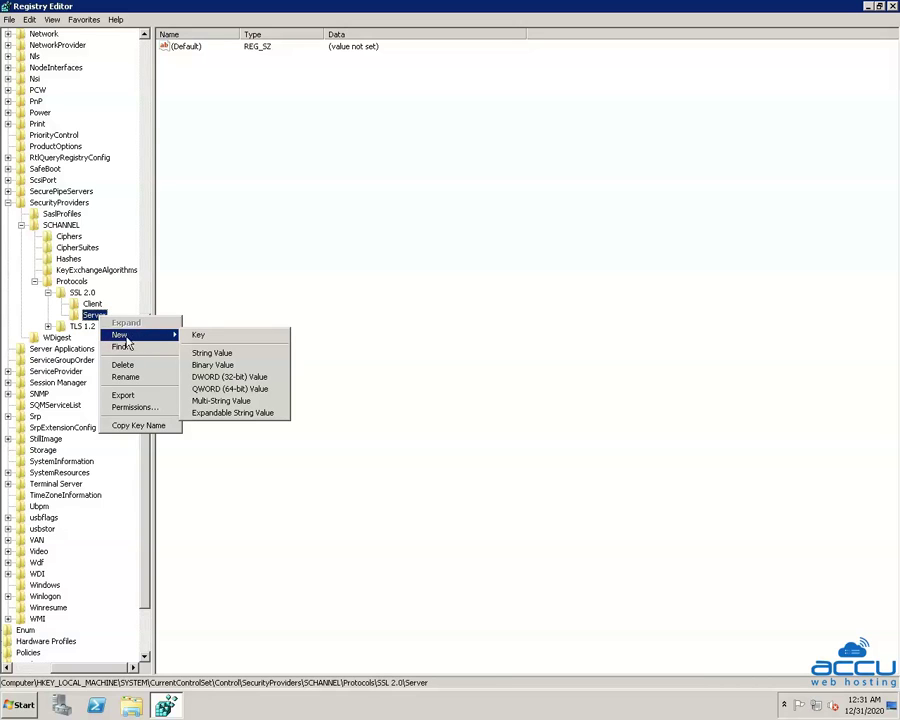
click(255, 377)
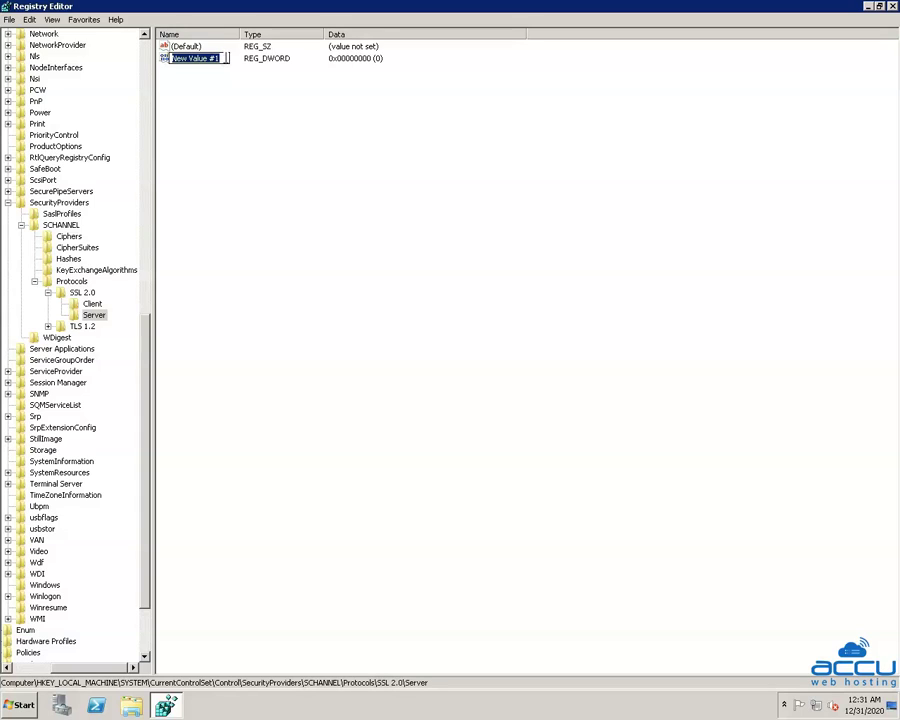
text(DisabledBy)
text(ault)
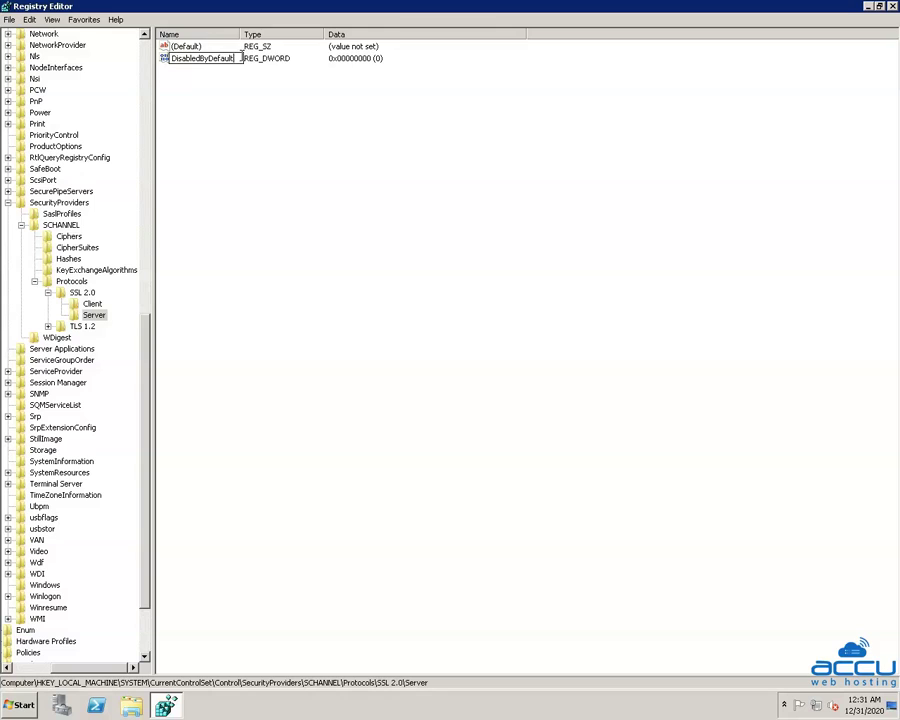
key(Return)
Step: Set the value data of DisabledByDefault to 1 with the base set to Decimal
right_click(212, 62)
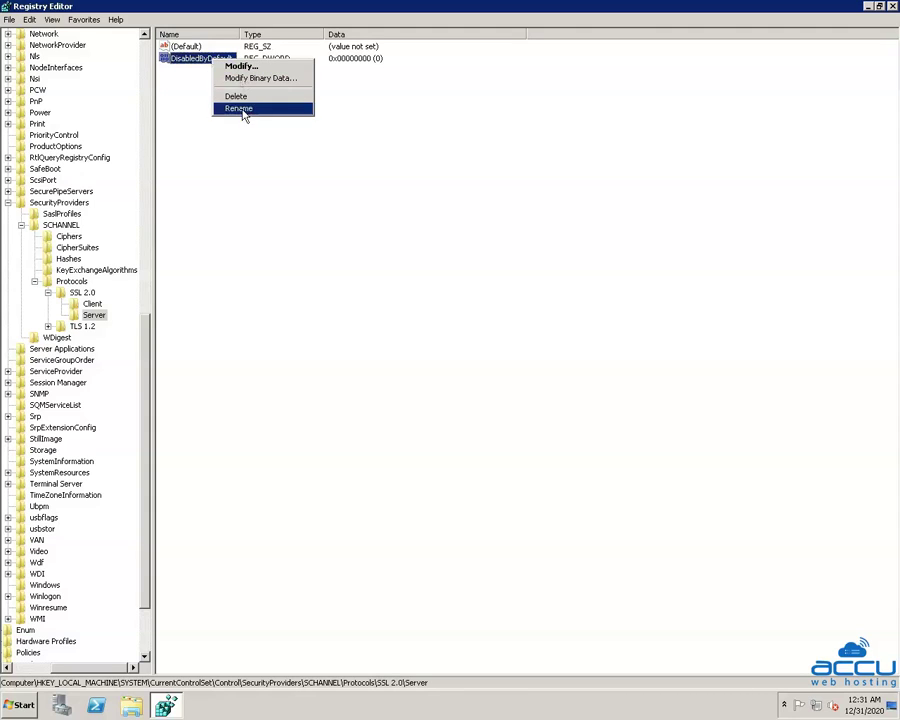
click(245, 68)
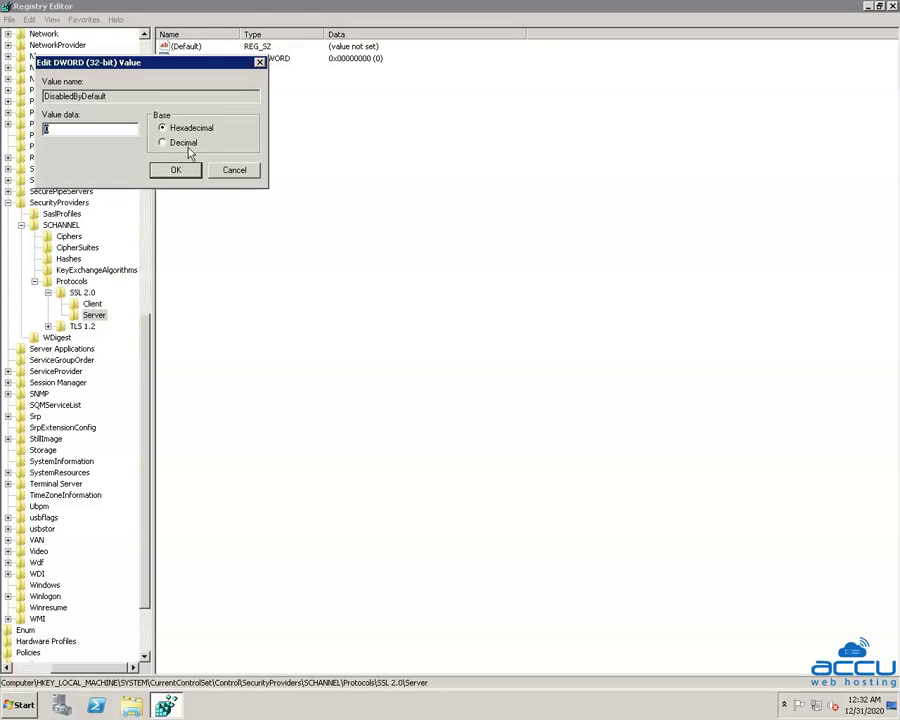
click(163, 144)
text(1)
click(176, 170)
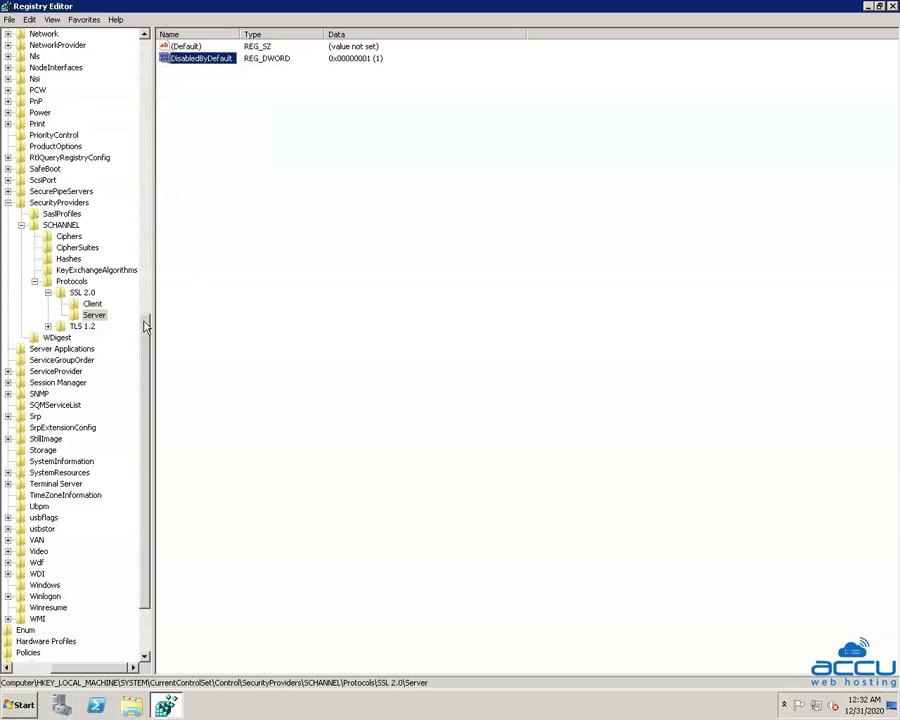
Step: Add a second DWORD (32-bit) value named Enabled to the Server key under SSL 2.0
right_click(88, 318)
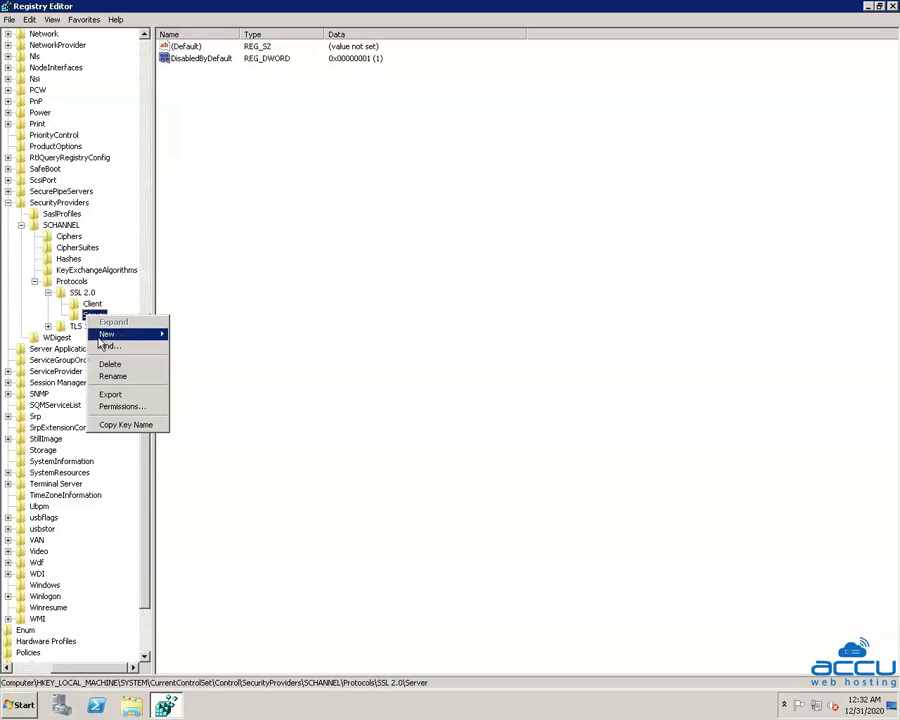
mouse_move(104, 336)
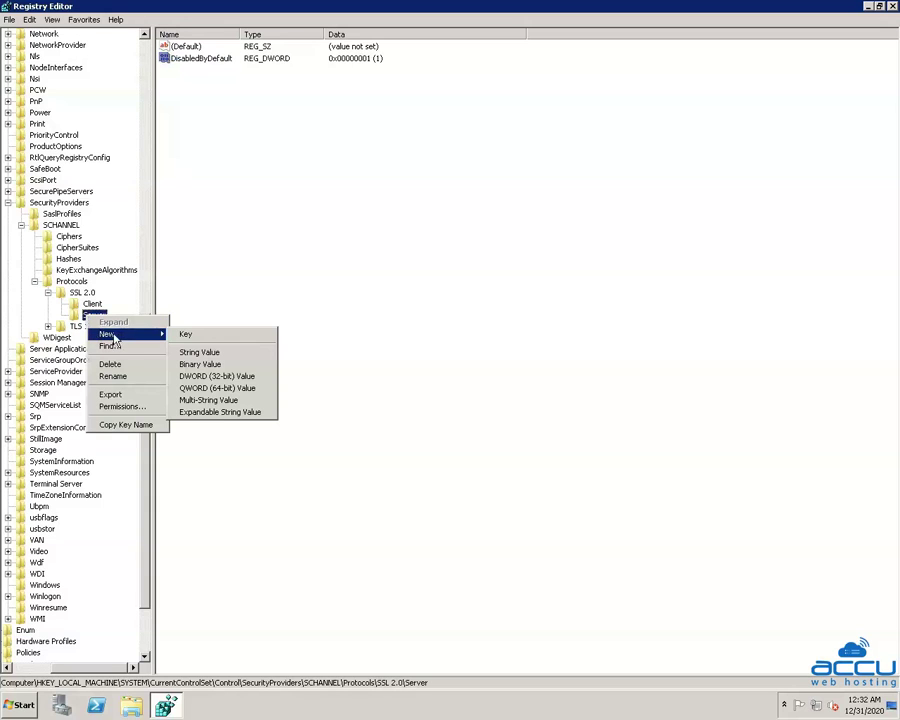
click(234, 380)
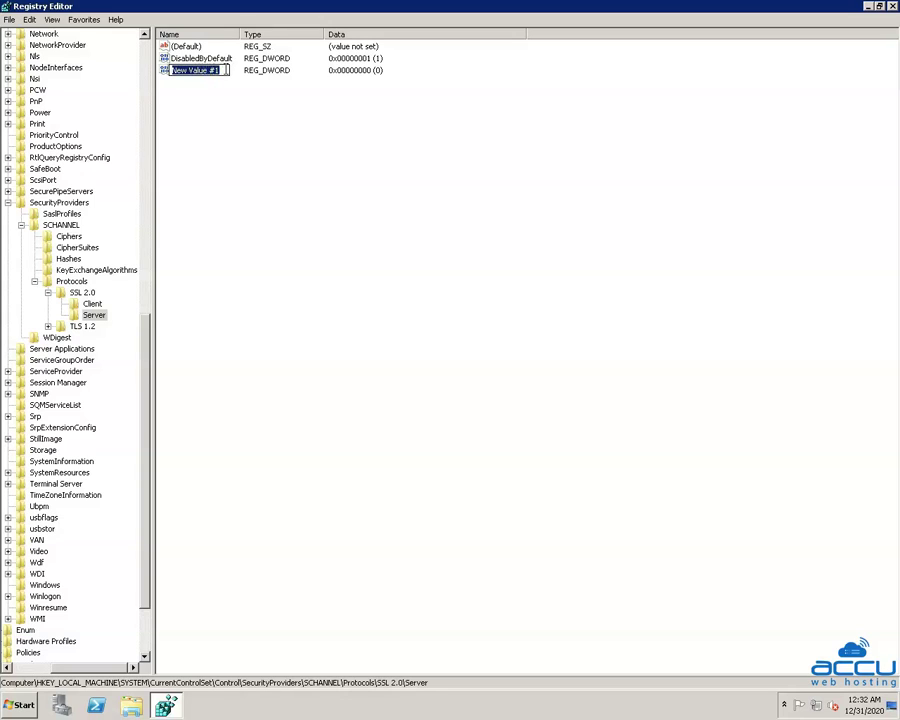
text(Enabled)
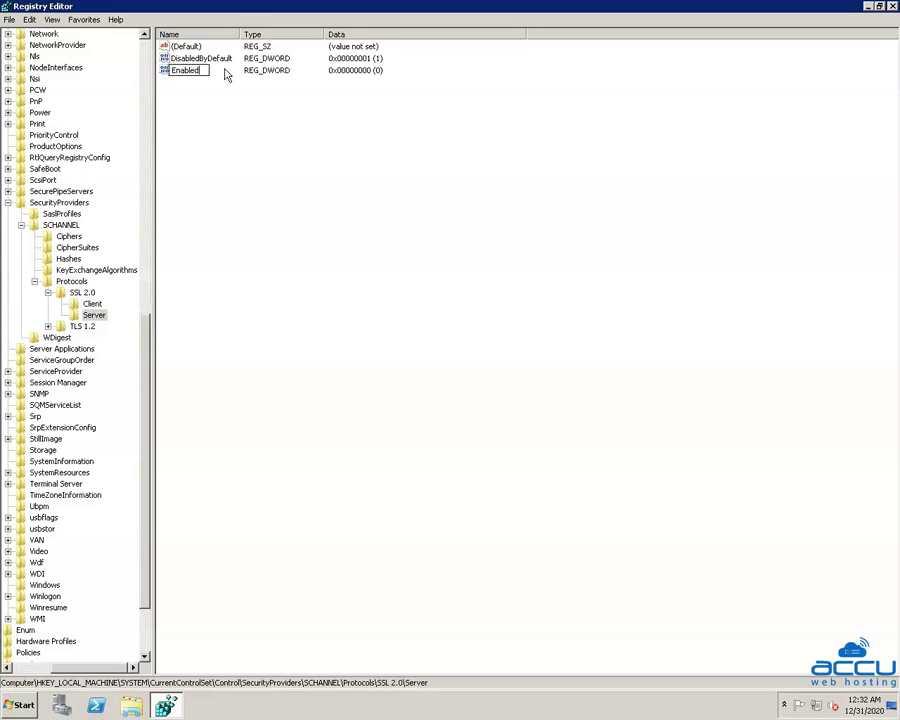
key(Return)
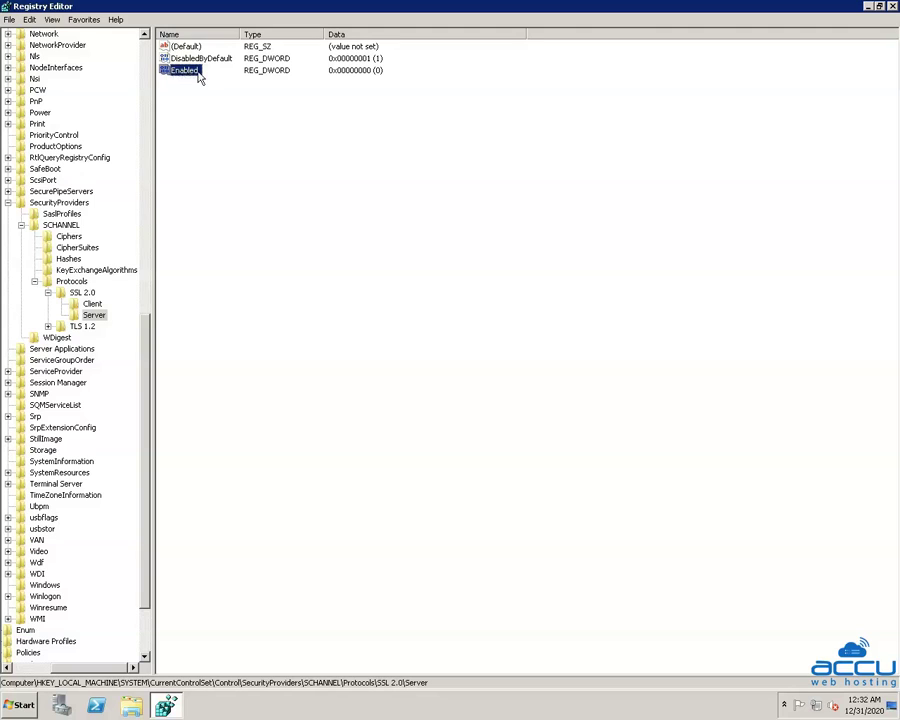
Step: Set the value data of Enabled to 0 in the Server key under SSL 2.0
right_click(190, 68)
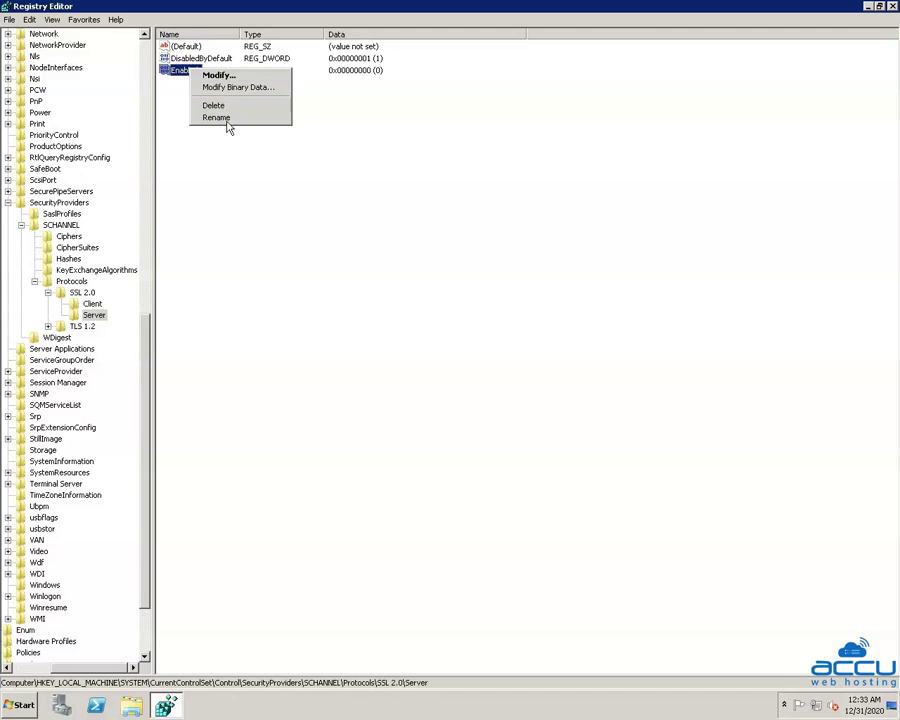
click(229, 77)
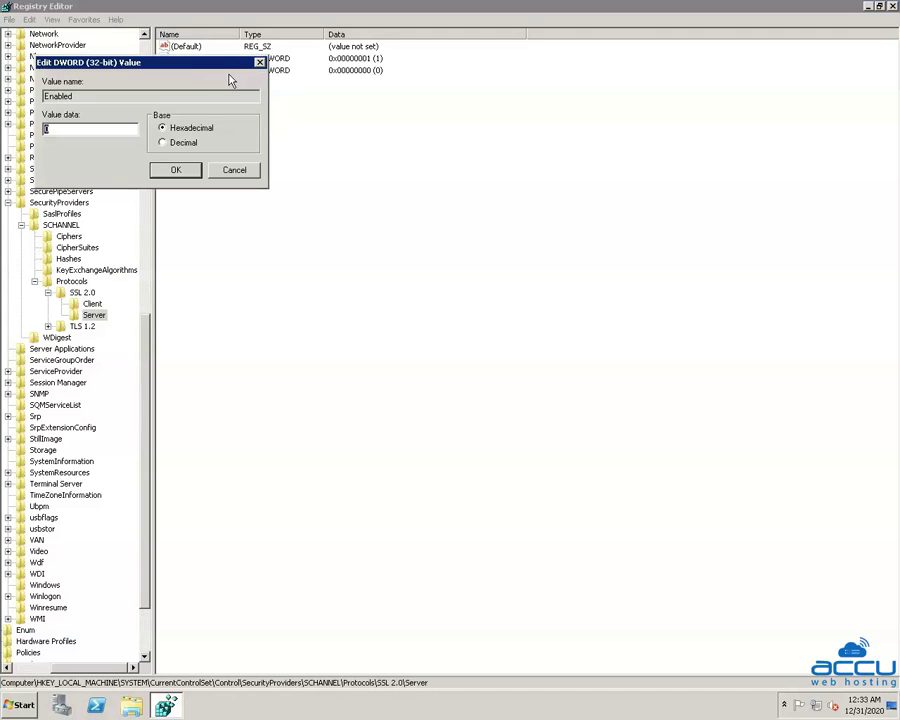
key(BackSpace)
text(0)
click(176, 172)
click(175, 172)
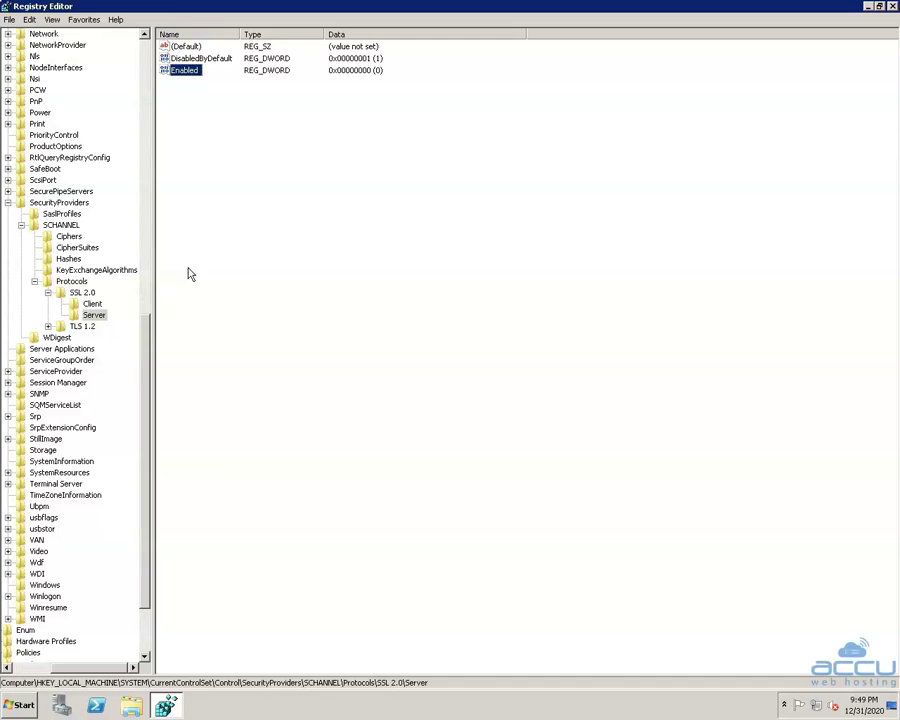
Step: Create a new key named SSL 3.0 under the Protocols key
click(76, 283)
right_click(77, 284)
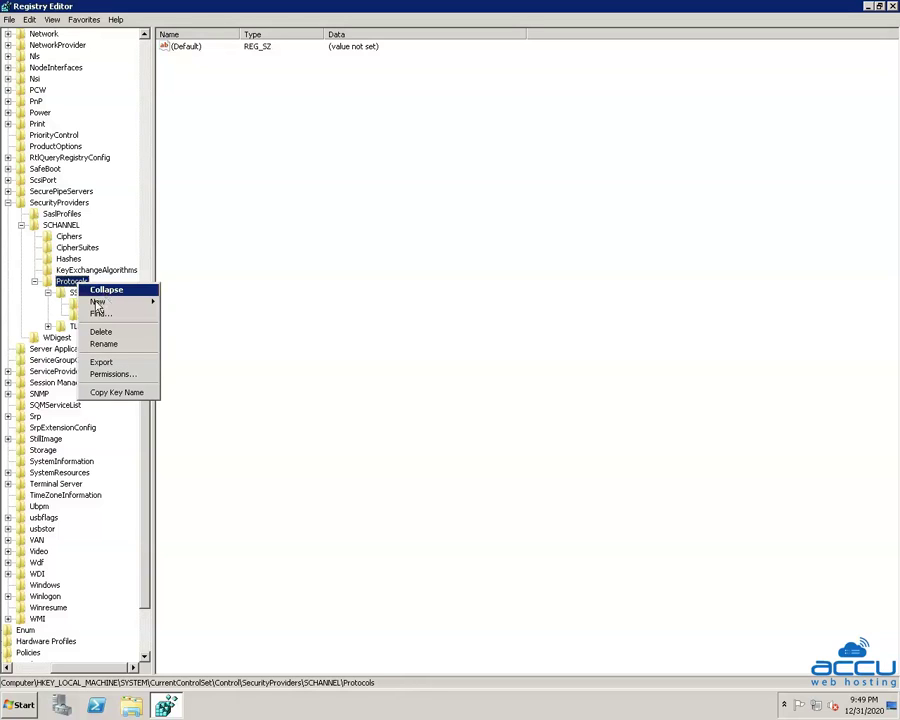
mouse_move(96, 303)
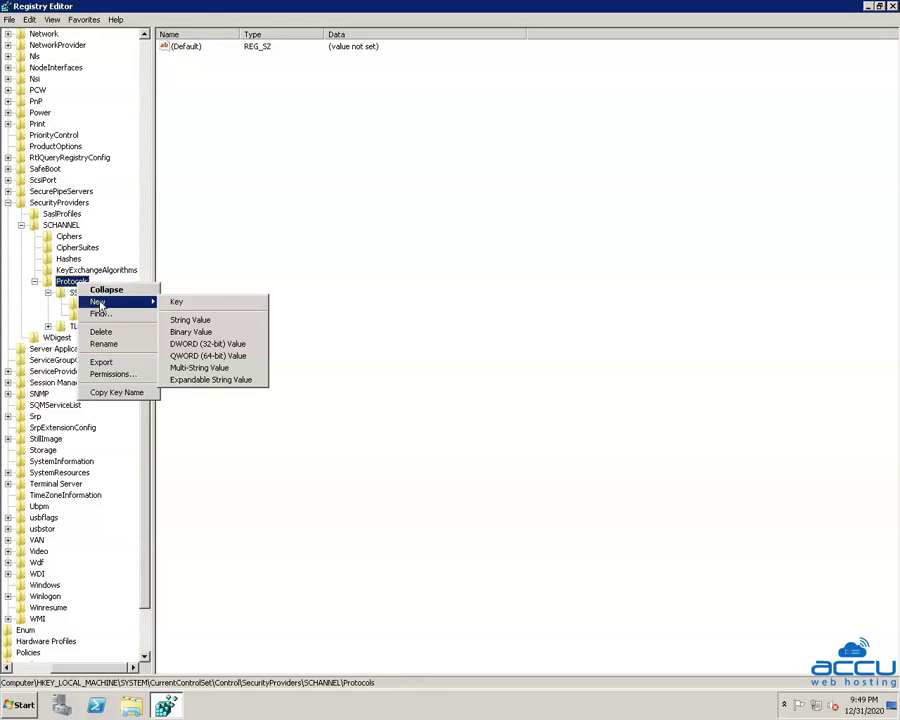
click(175, 302)
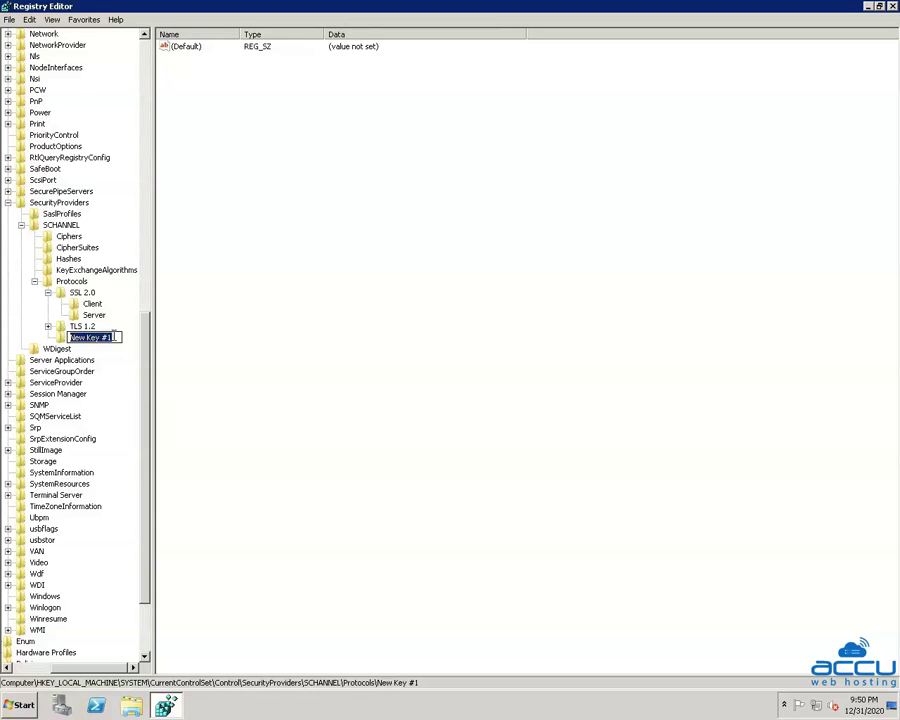
text(SSL 3.0)
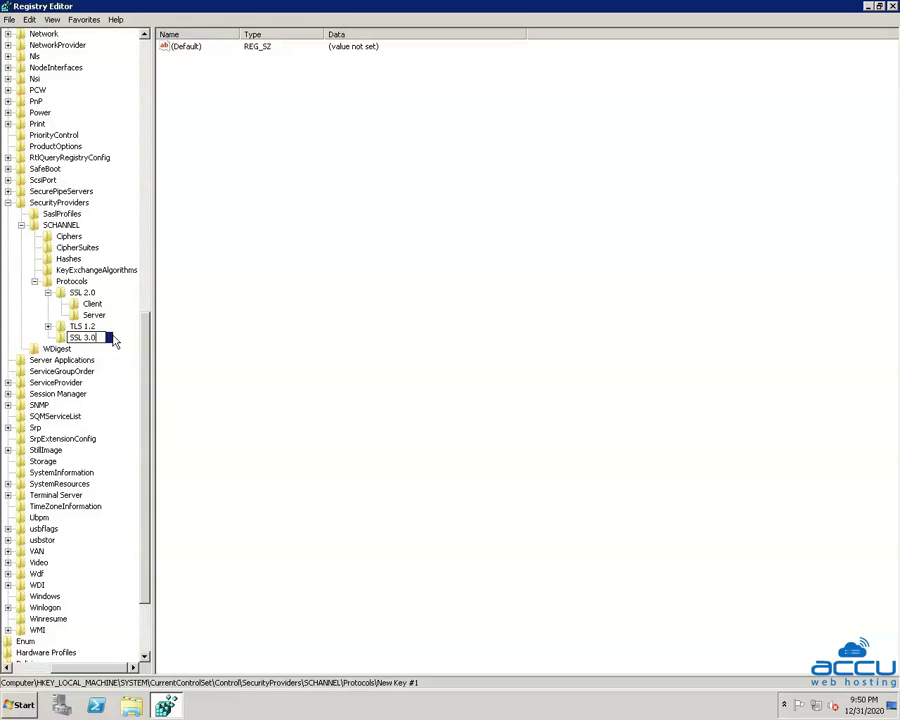
key(Return)
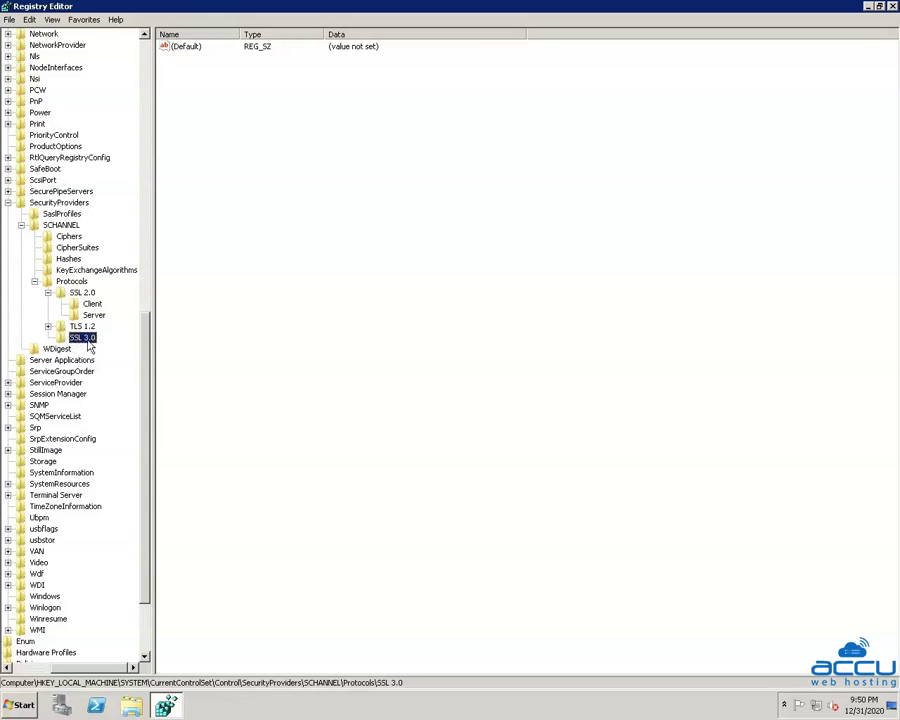
Step: Create a new key named Client under the SSL 3.0 key
right_click(81, 343)
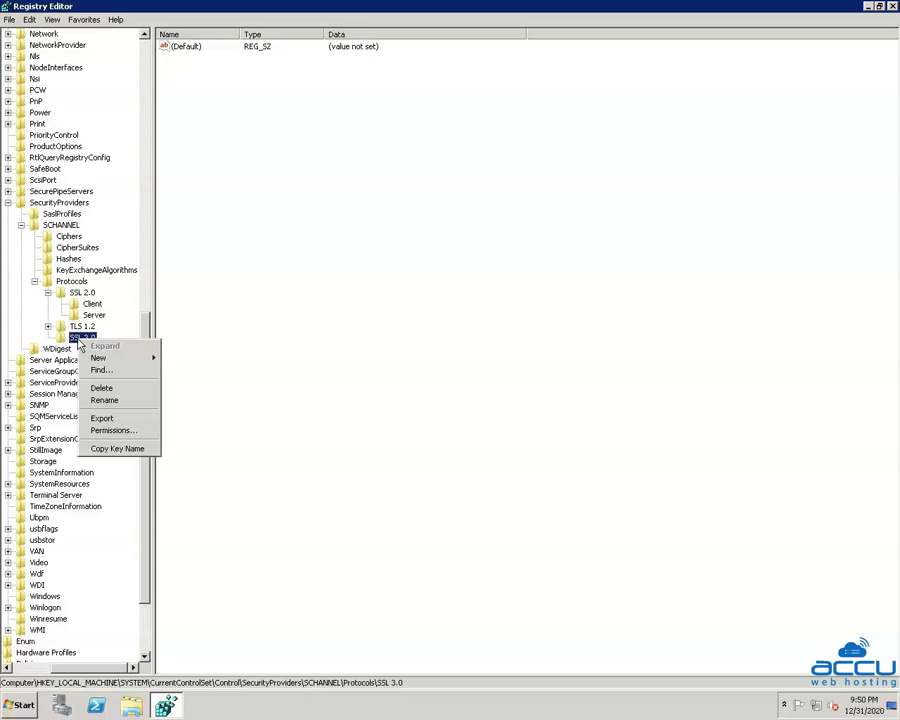
click(100, 358)
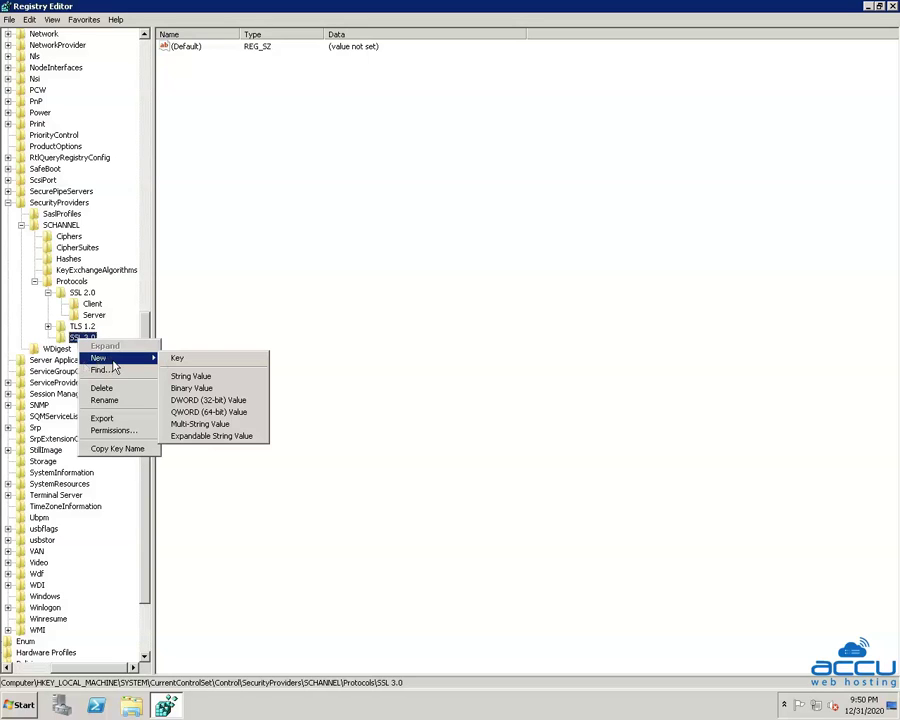
click(178, 358)
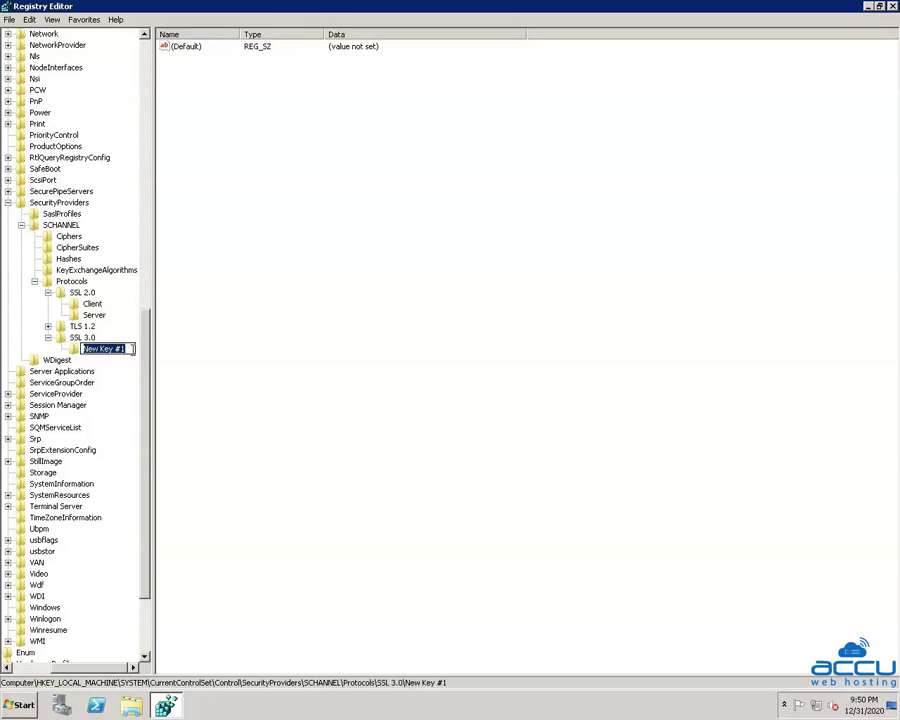
text(Client)
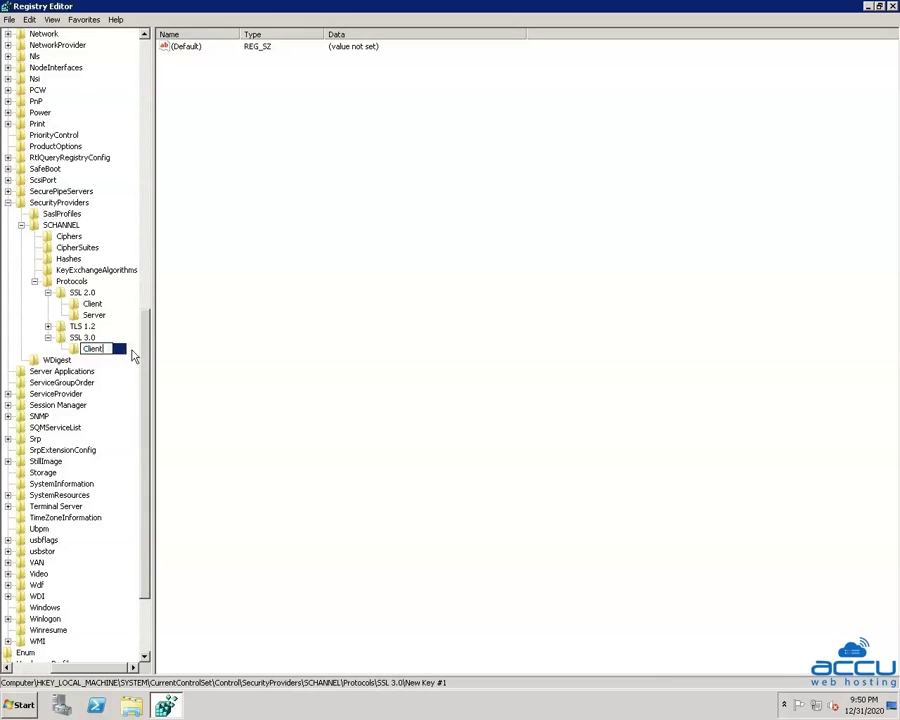
key(Return)
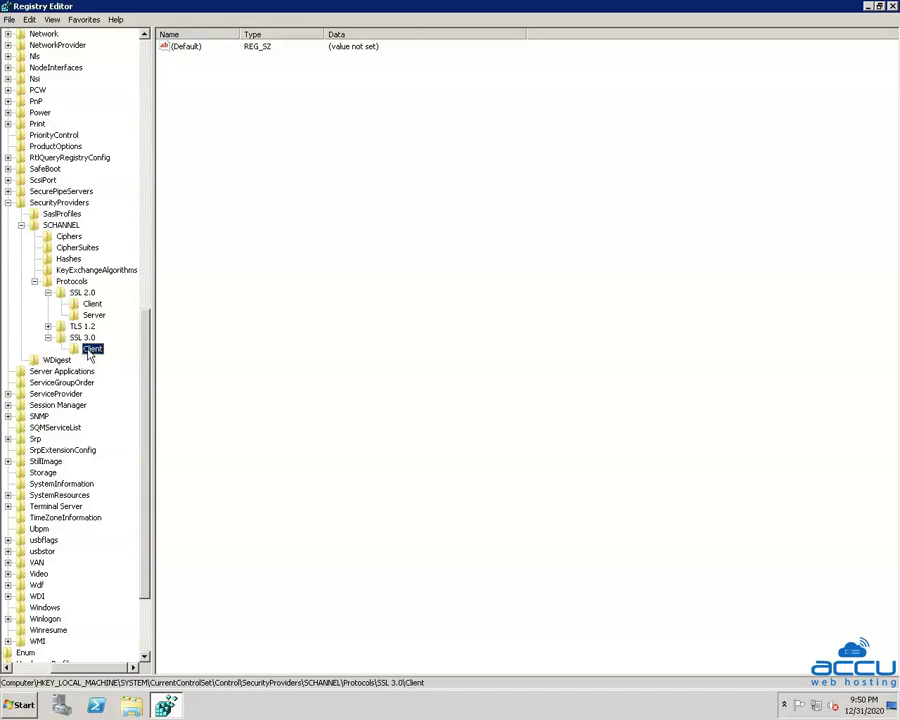
Step: Add a DWORD (32-bit) value named DisabledByDefault to the Client key under SSL 3.0
right_click(89, 355)
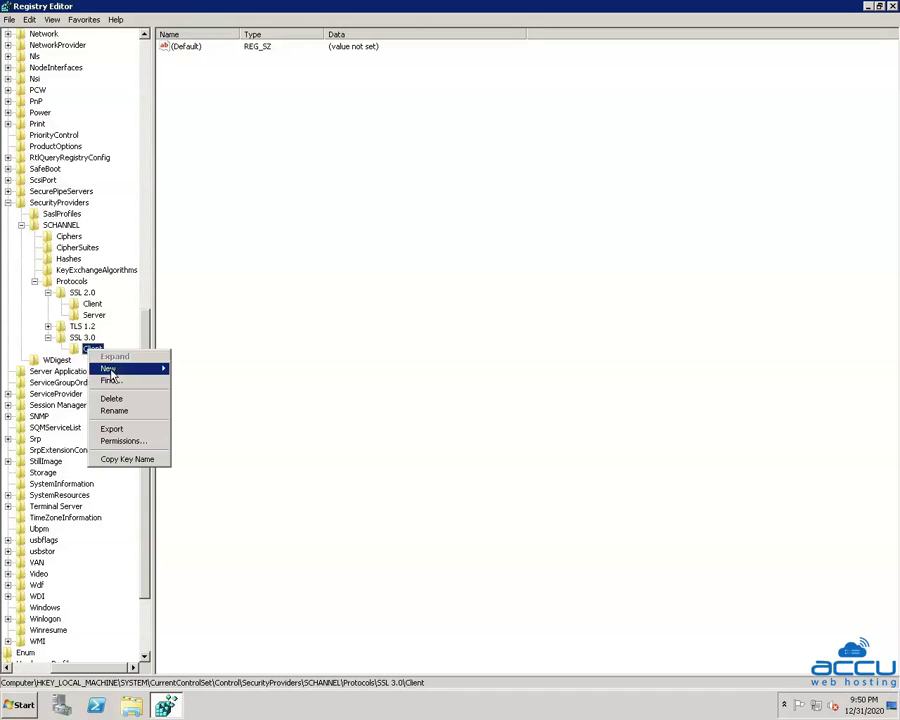
mouse_move(120, 369)
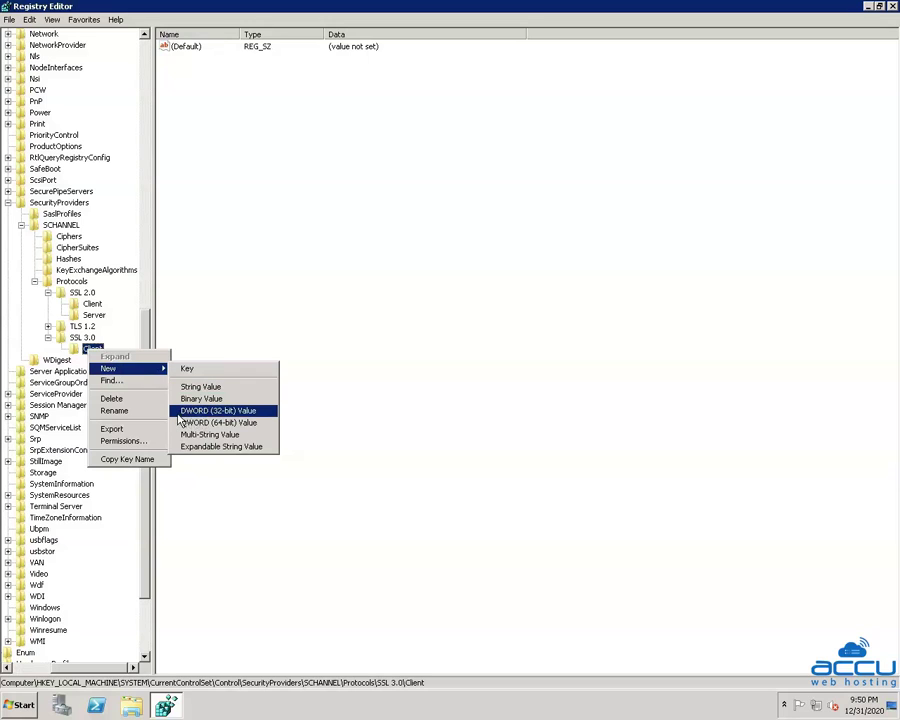
click(240, 411)
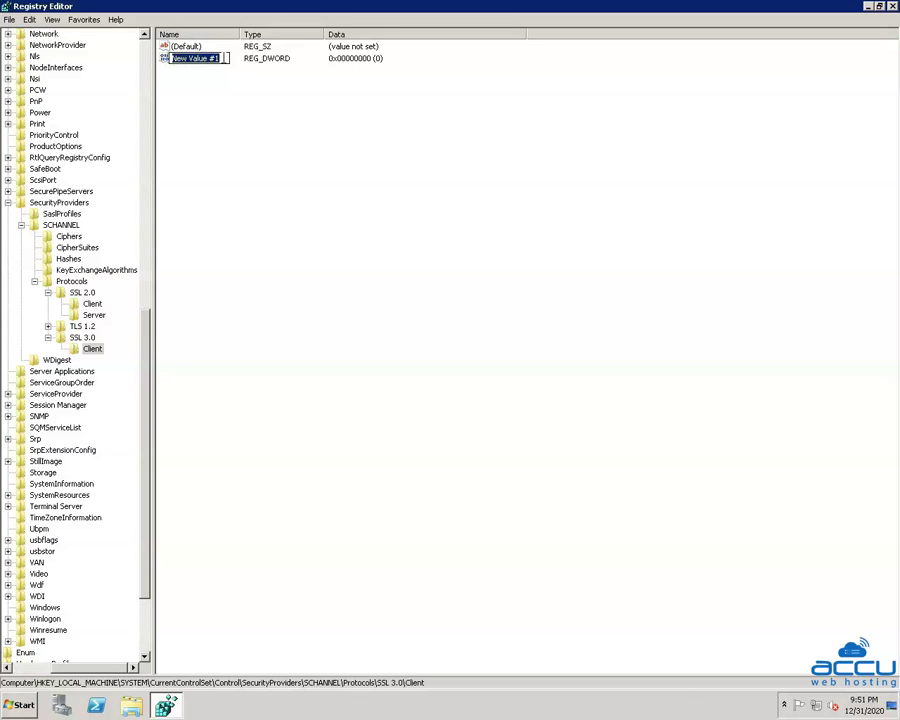
text(Disa)
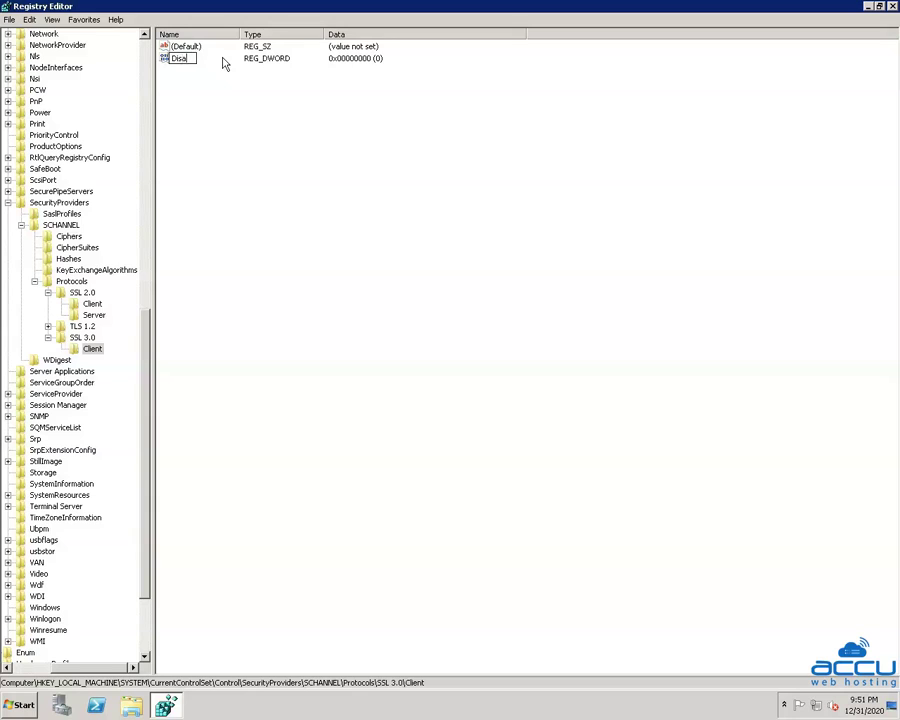
text(bledByDefault)
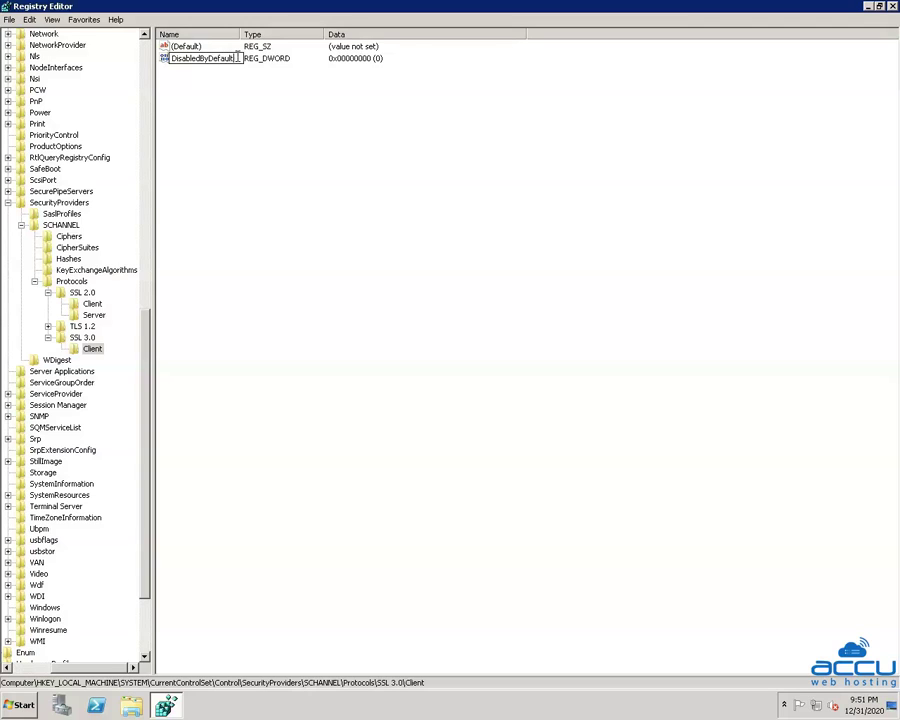
key(Return)
Step: Set DisabledByDefault in the SSL 3.0 Client key to 1 with the base set to Decimal
right_click(212, 64)
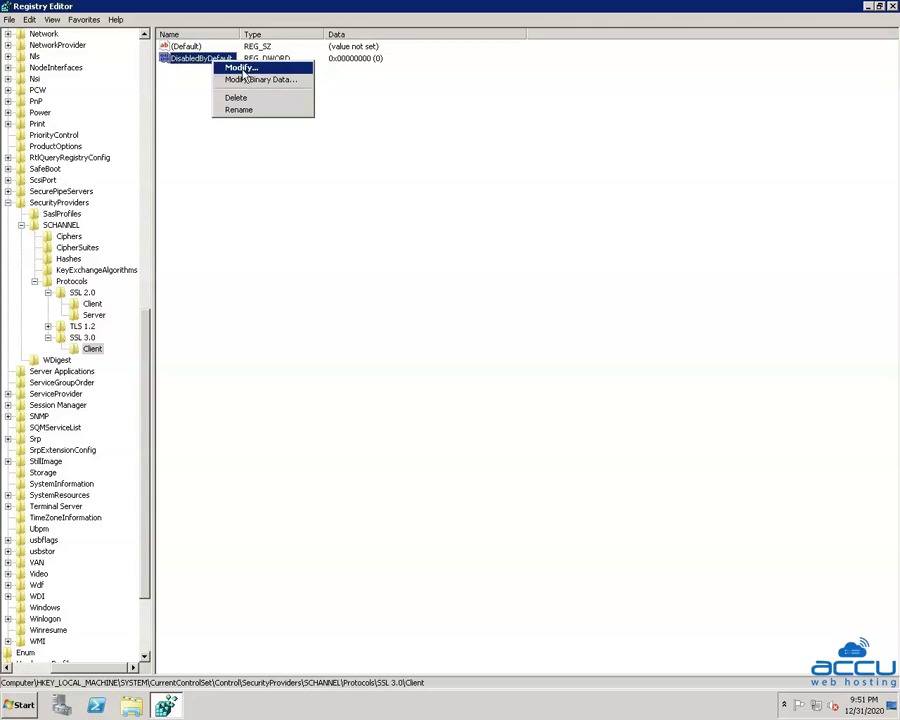
click(240, 67)
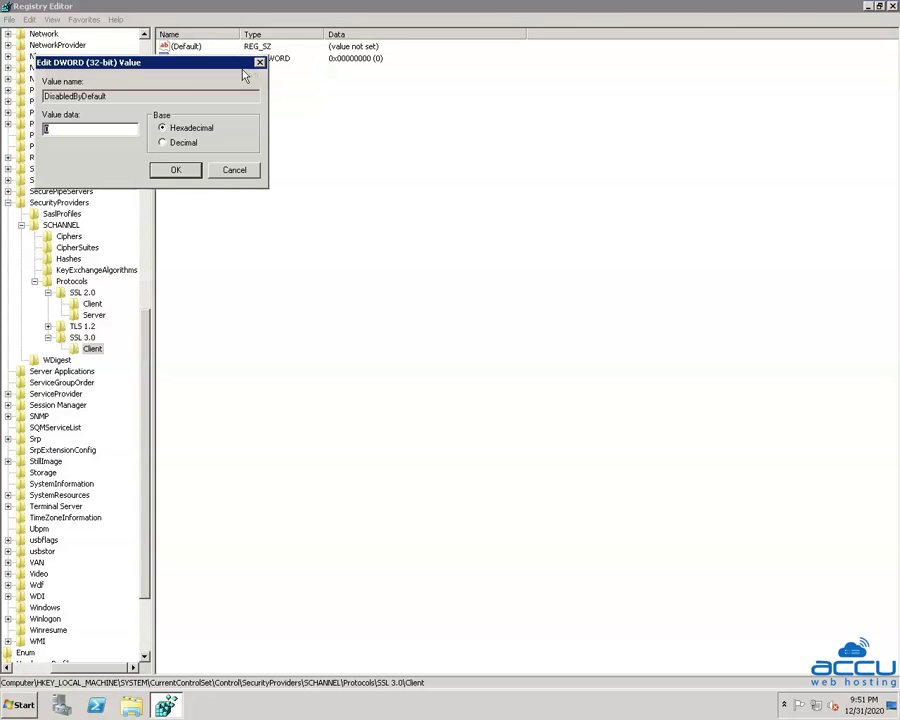
click(164, 143)
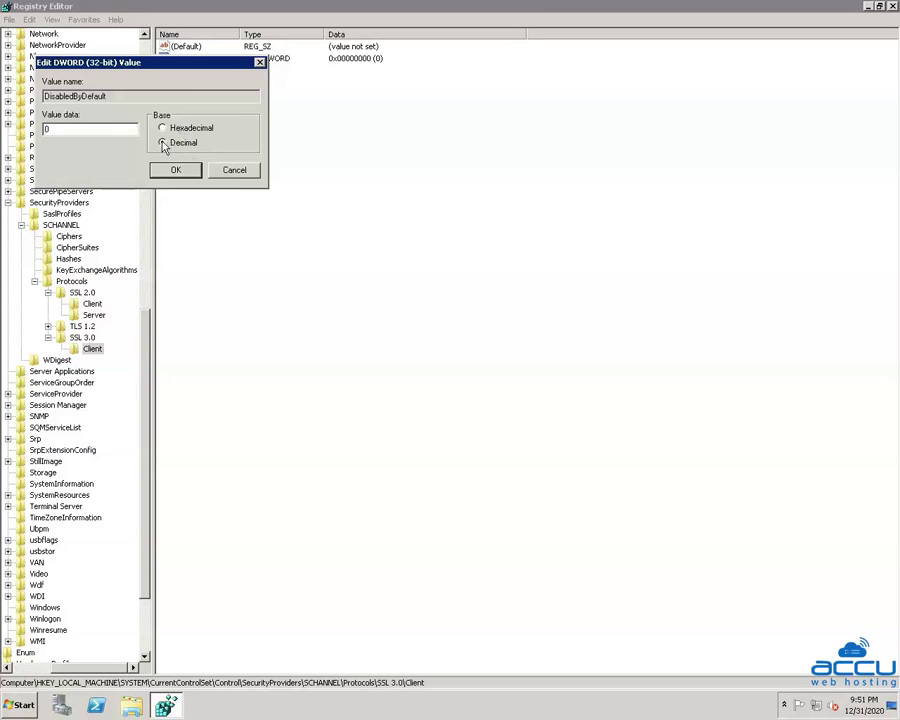
double_click(45, 129)
text(1)
click(167, 174)
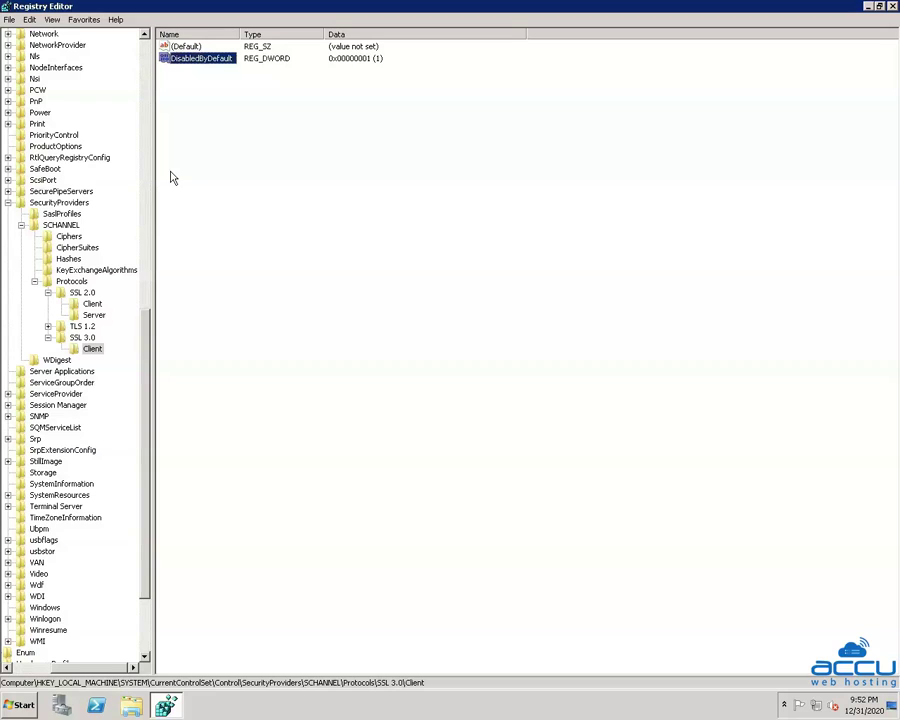
Step: Add a second DWORD (32-bit) value named Enabled to the Client key under SSL 3.0
right_click(88, 352)
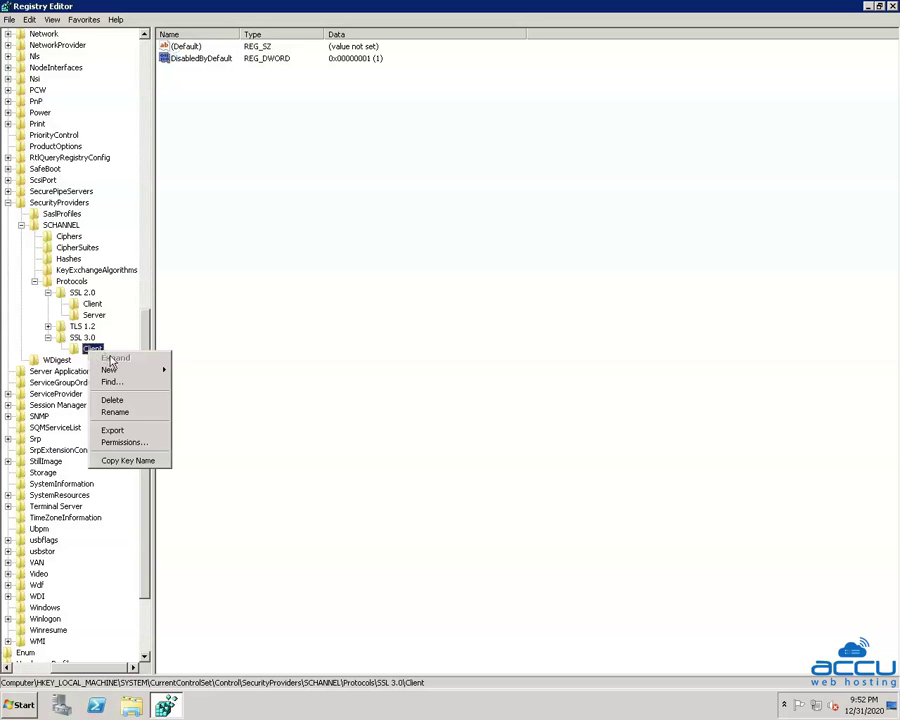
mouse_move(115, 371)
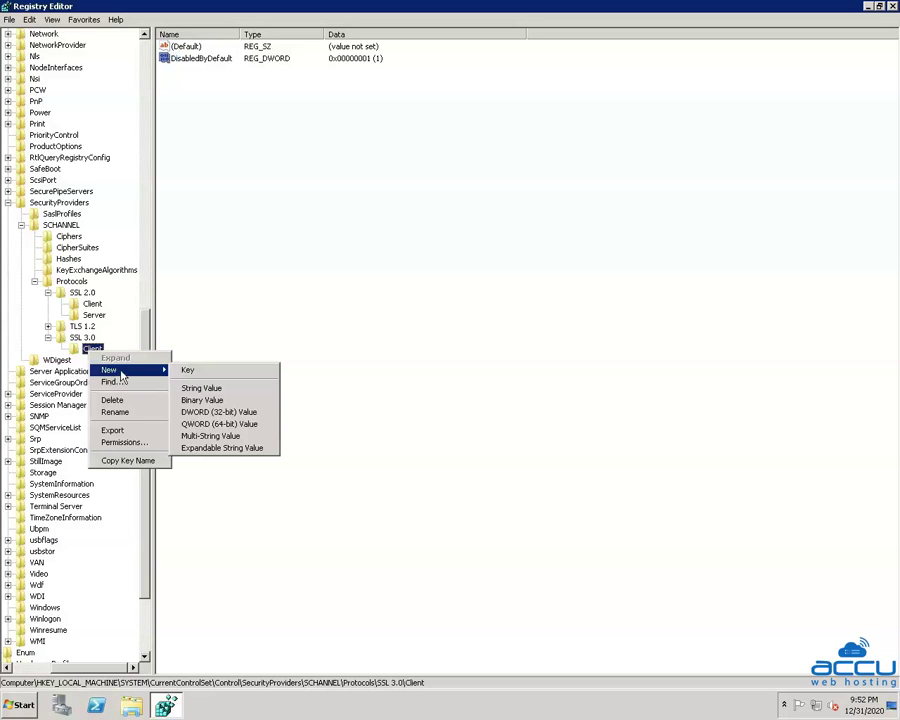
click(228, 412)
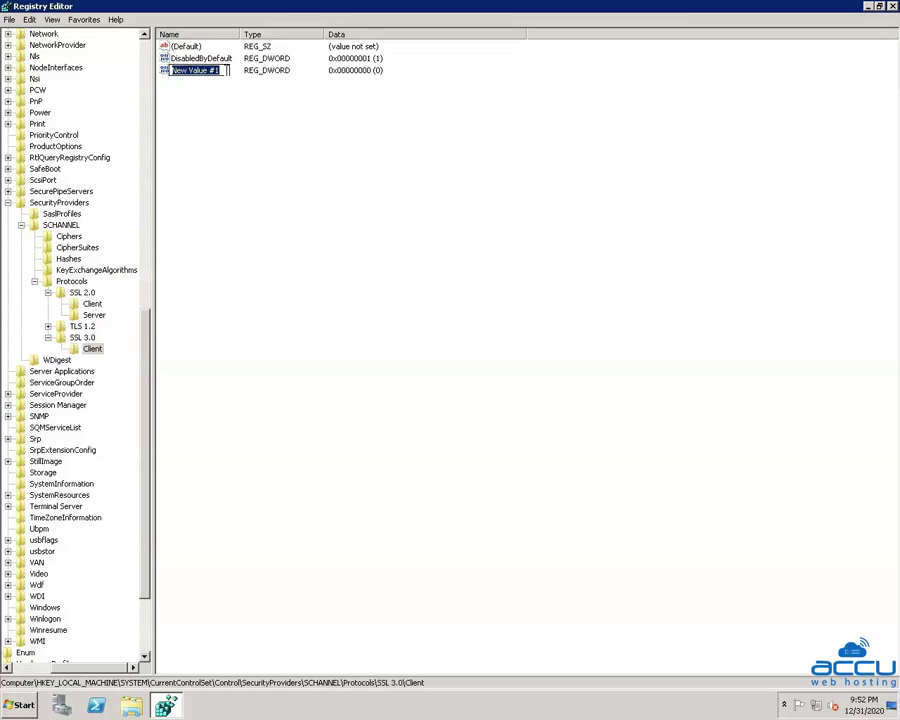
text(Enabled)
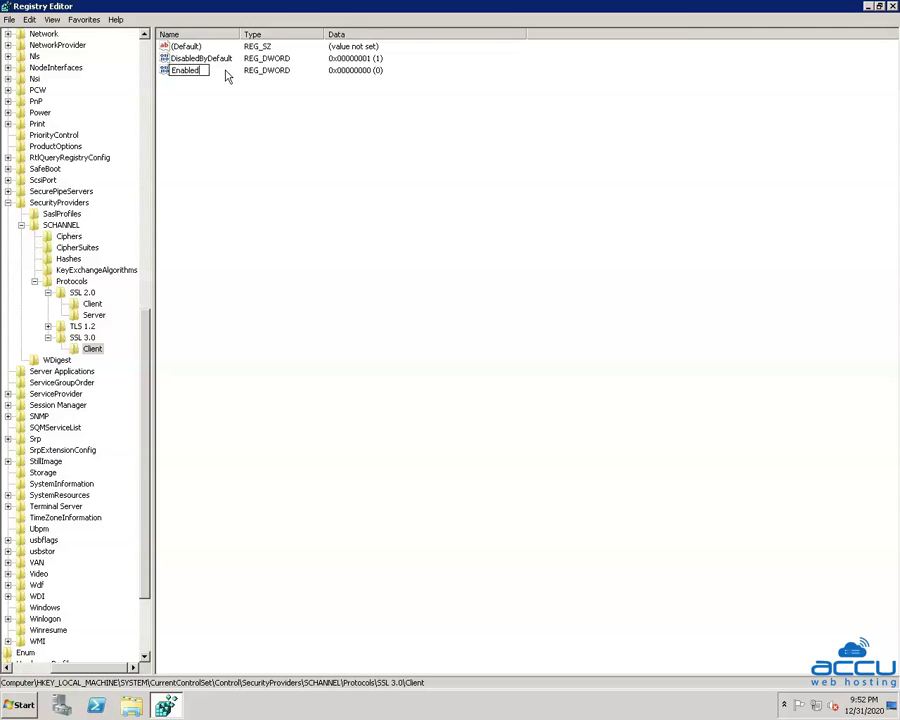
key(Return)
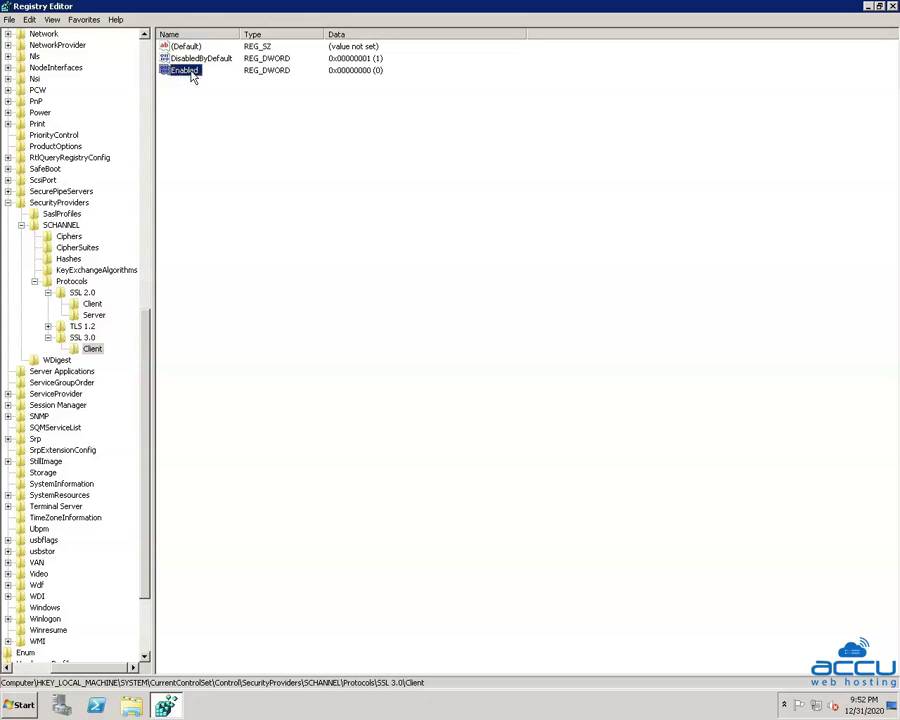
Step: Set the value data of Enabled to 0 in the Client key under SSL 3.0
right_click(194, 77)
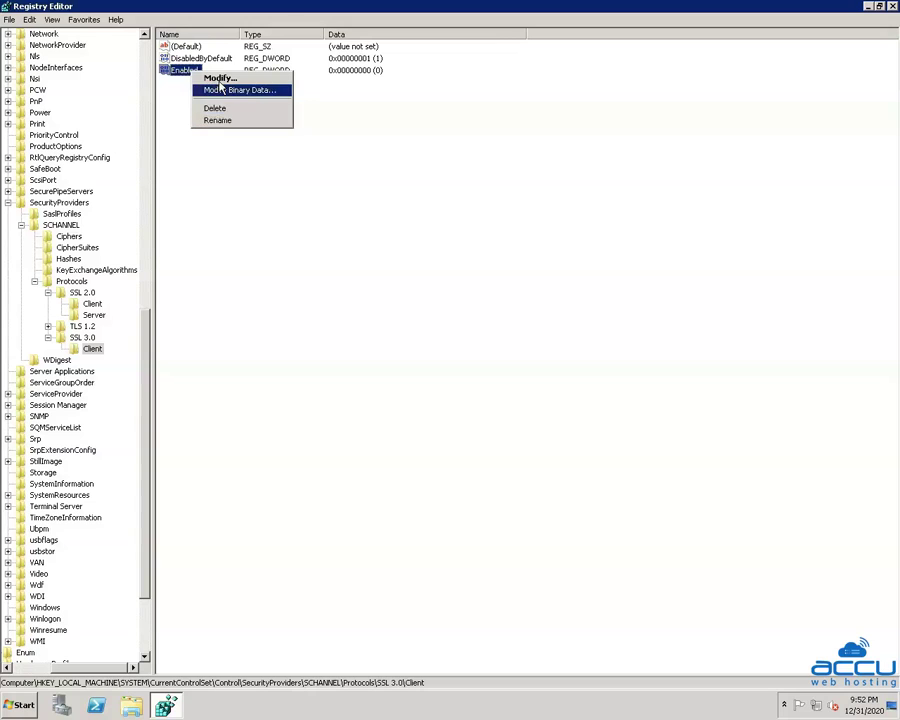
click(220, 79)
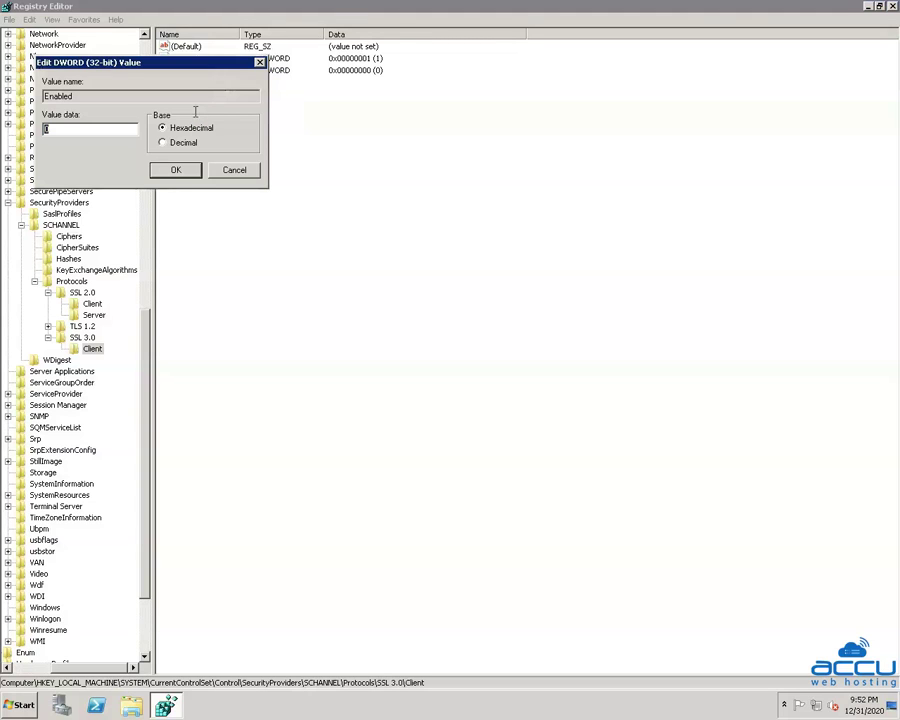
key(BackSpace)
text(0)
click(176, 172)
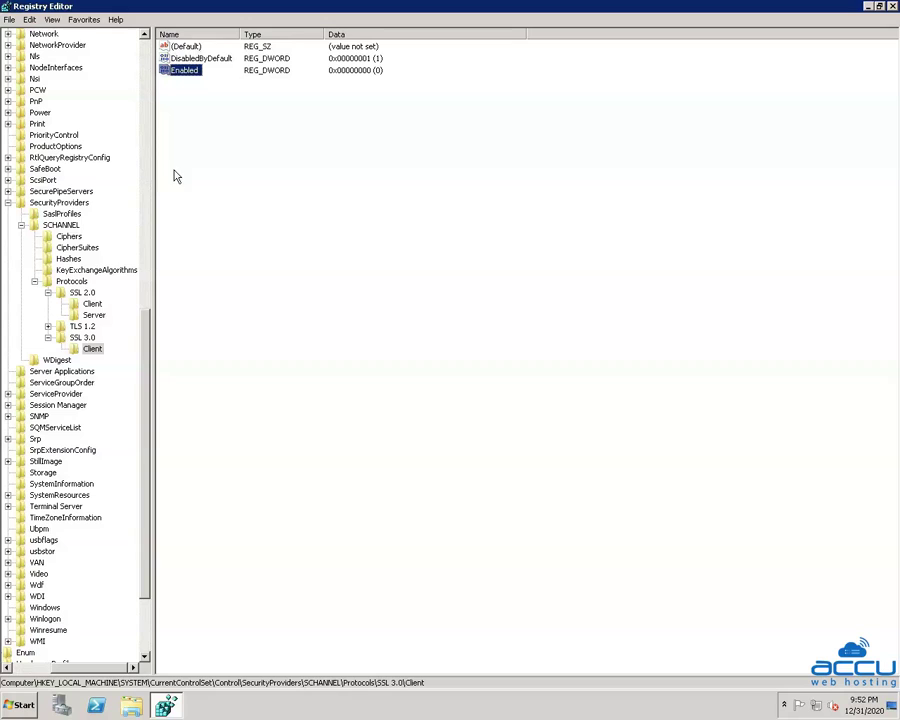
click(172, 275)
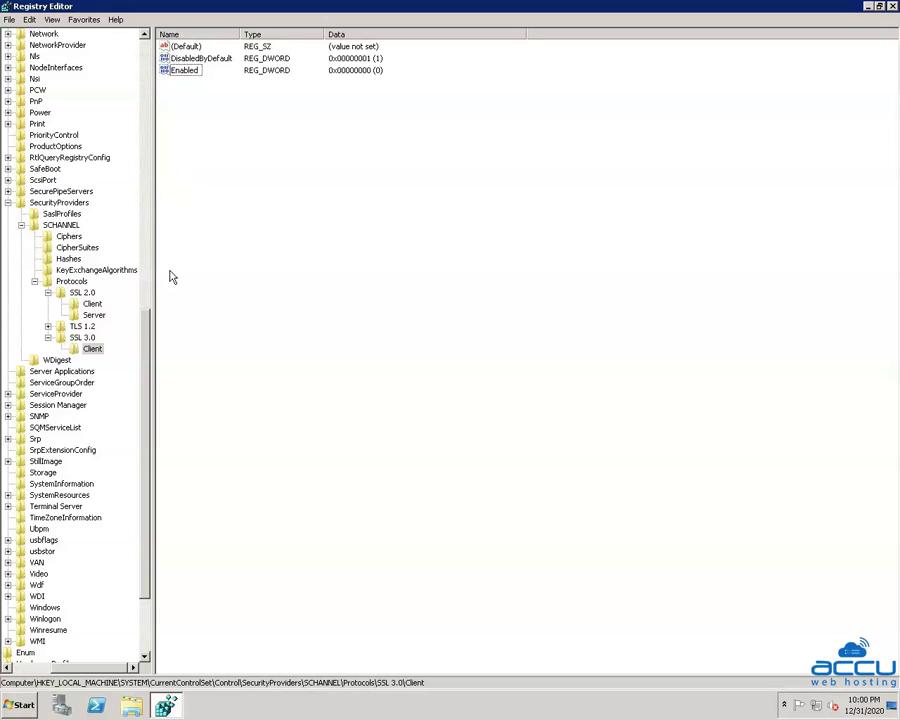
Step: Create a new key named Server under the SSL 3.0 key
click(76, 341)
right_click(81, 342)
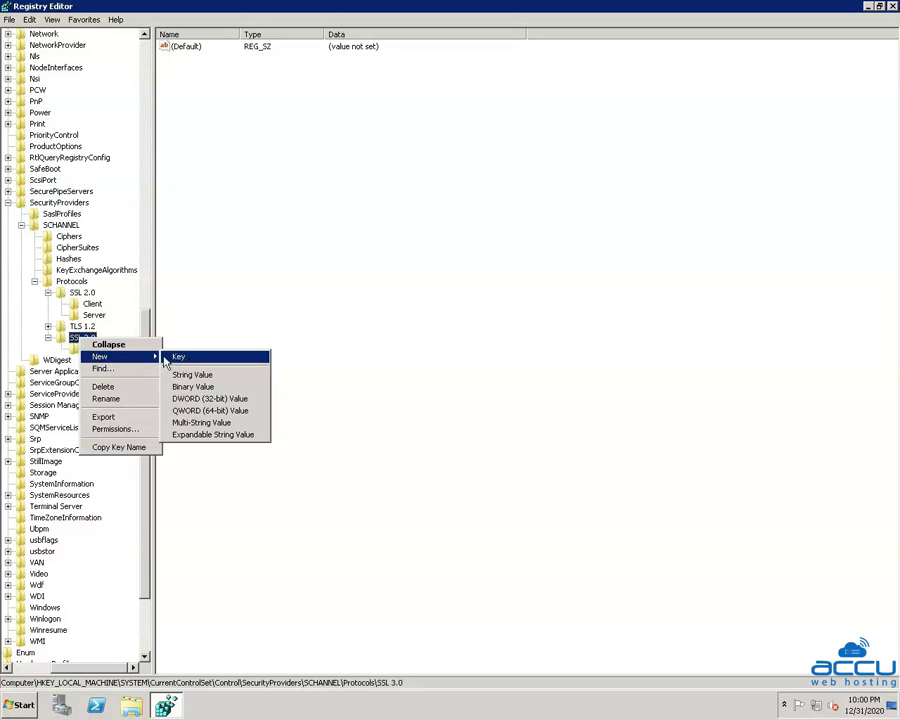
click(177, 358)
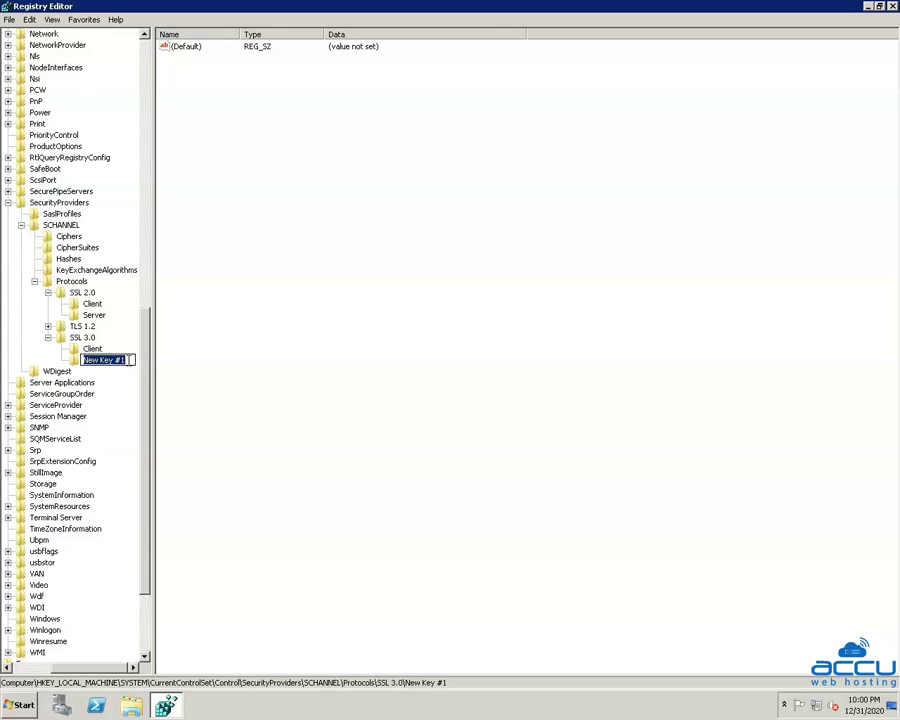
text(Server)
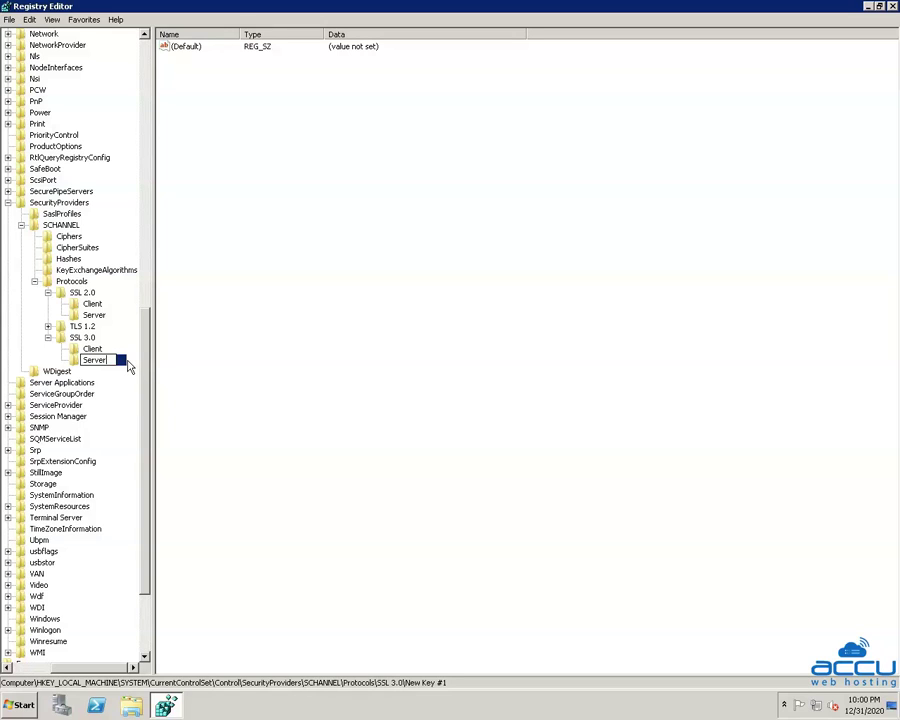
key(Return)
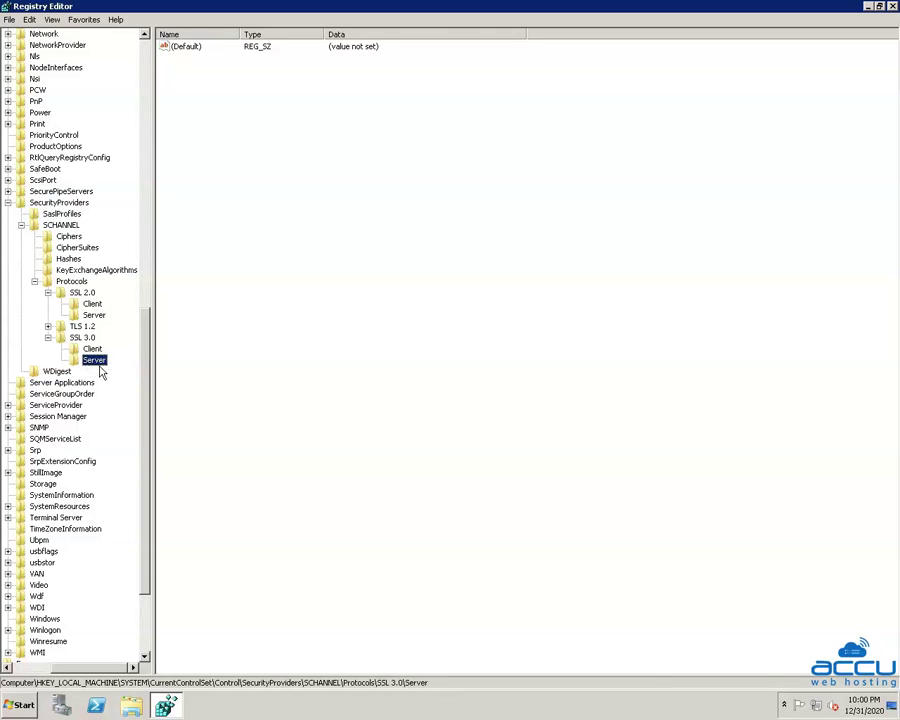
Step: Add a DWORD (32-bit) value named DisabledByDefault to the Server key under SSL 3.0
right_click(97, 370)
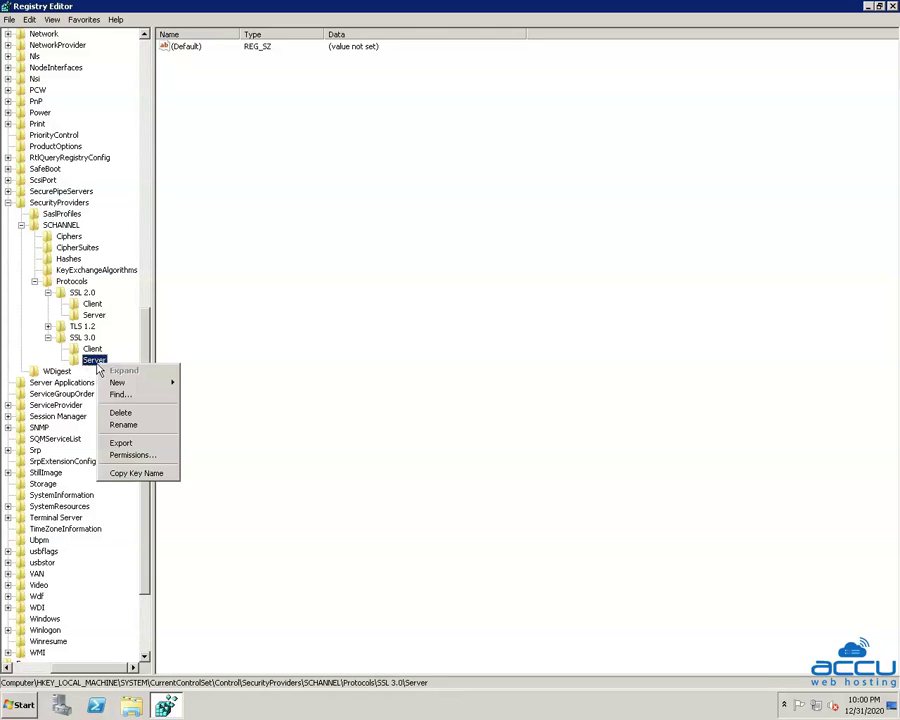
mouse_move(116, 385)
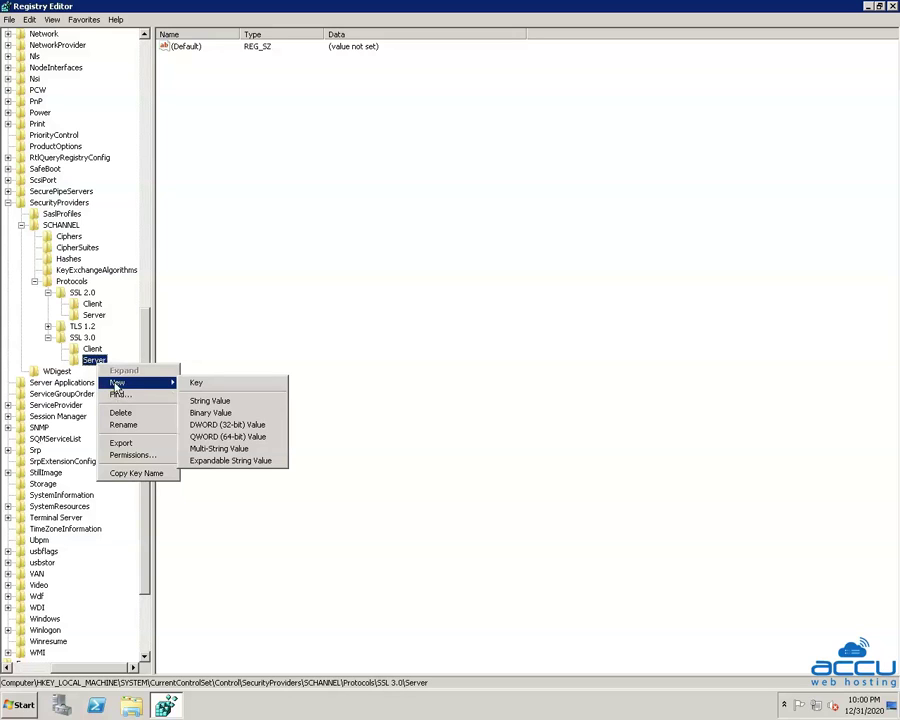
click(241, 428)
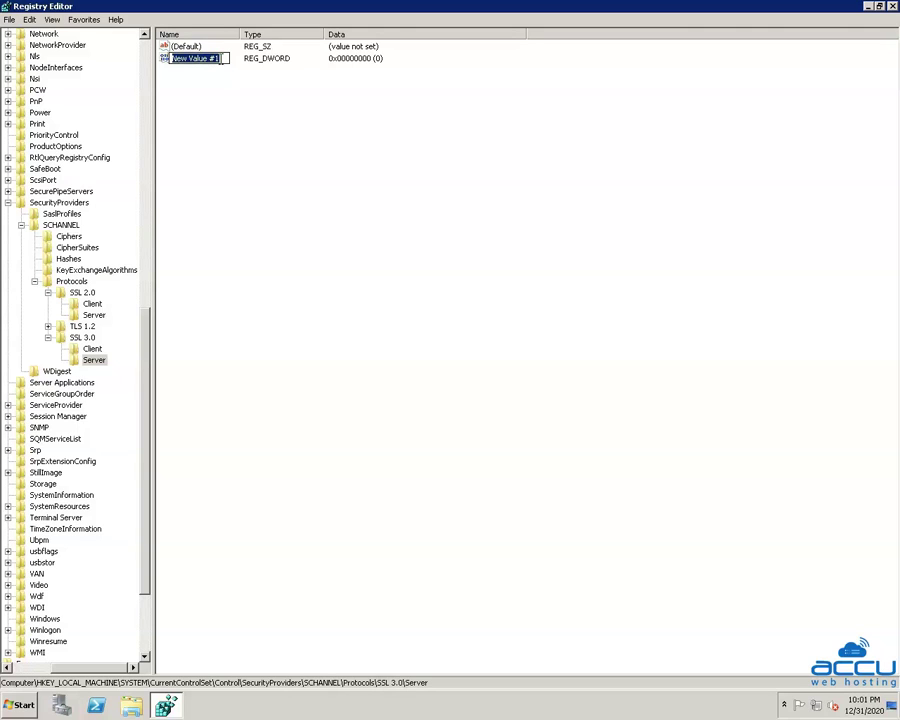
text(Dei)
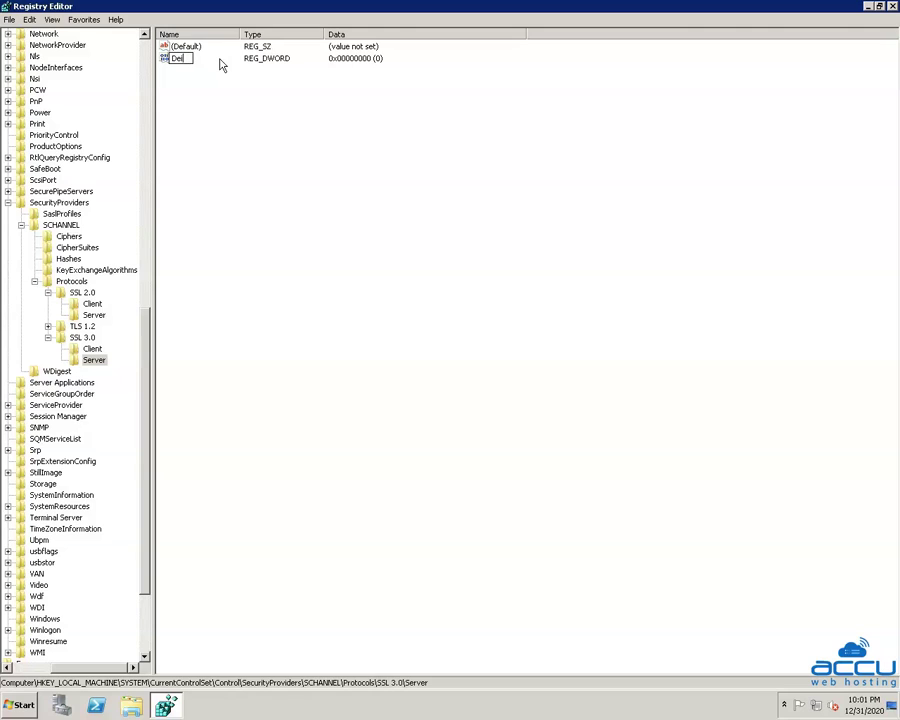
key(BackSpace)
text(isabledByDefau)
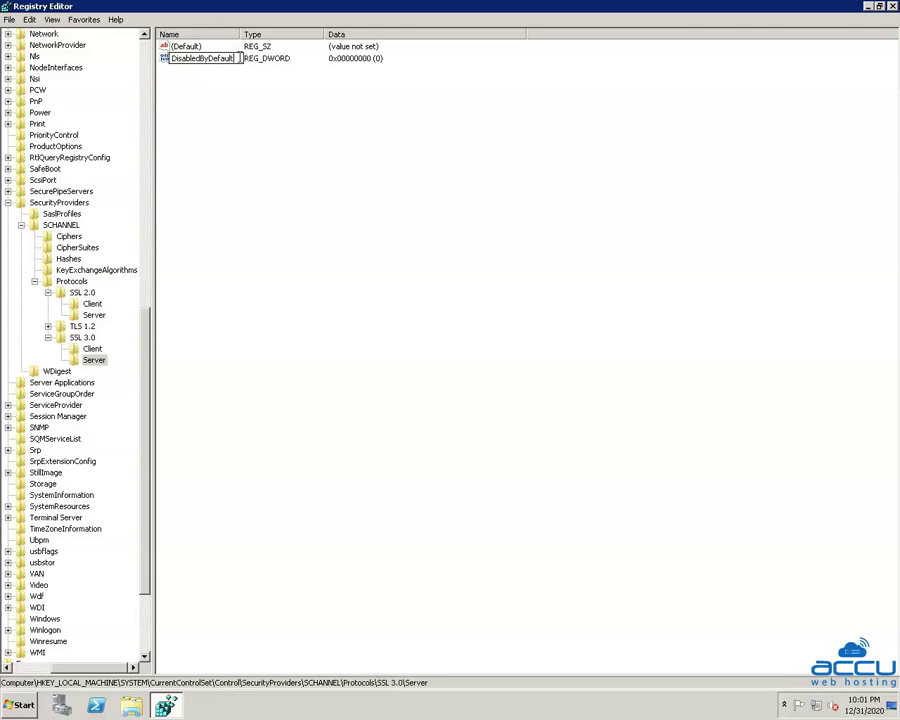
text(lt)
key(Return)
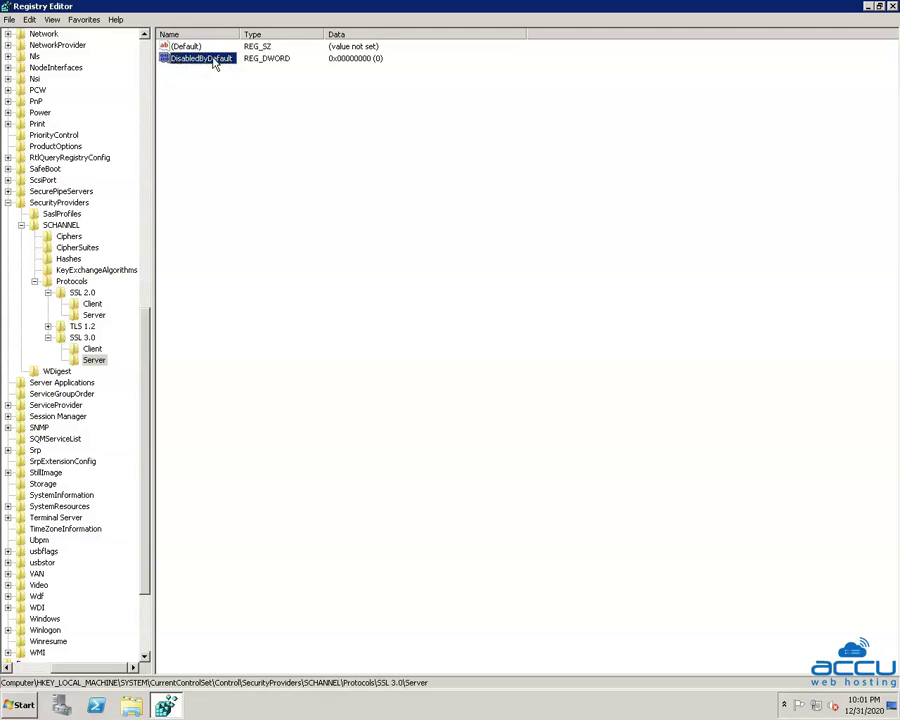
Step: Set DisabledByDefault in the SSL 3.0 Server key to 1 with the base set to Decimal
right_click(213, 62)
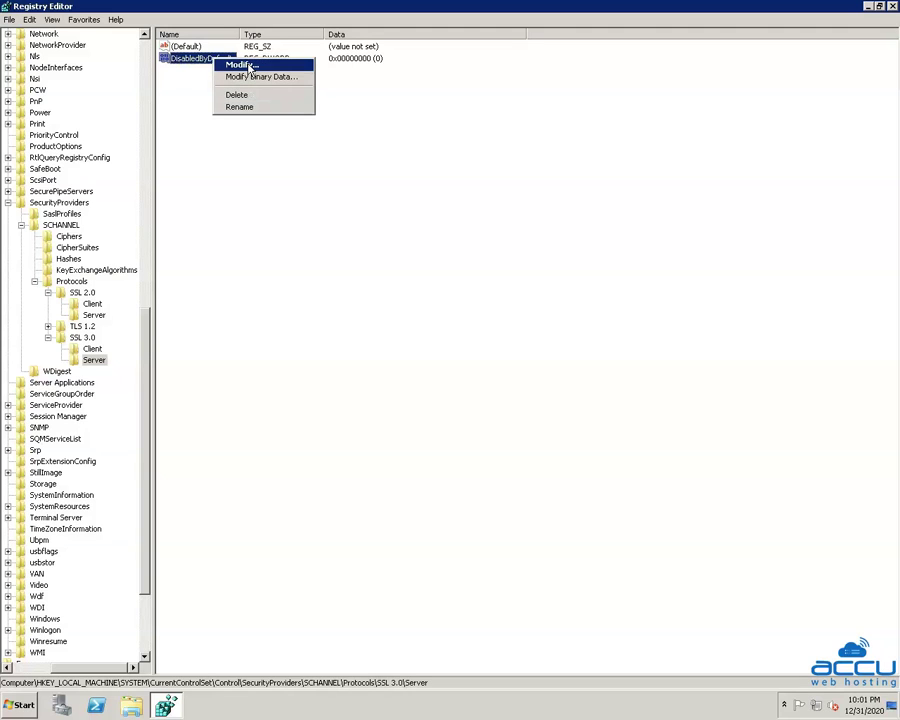
click(249, 67)
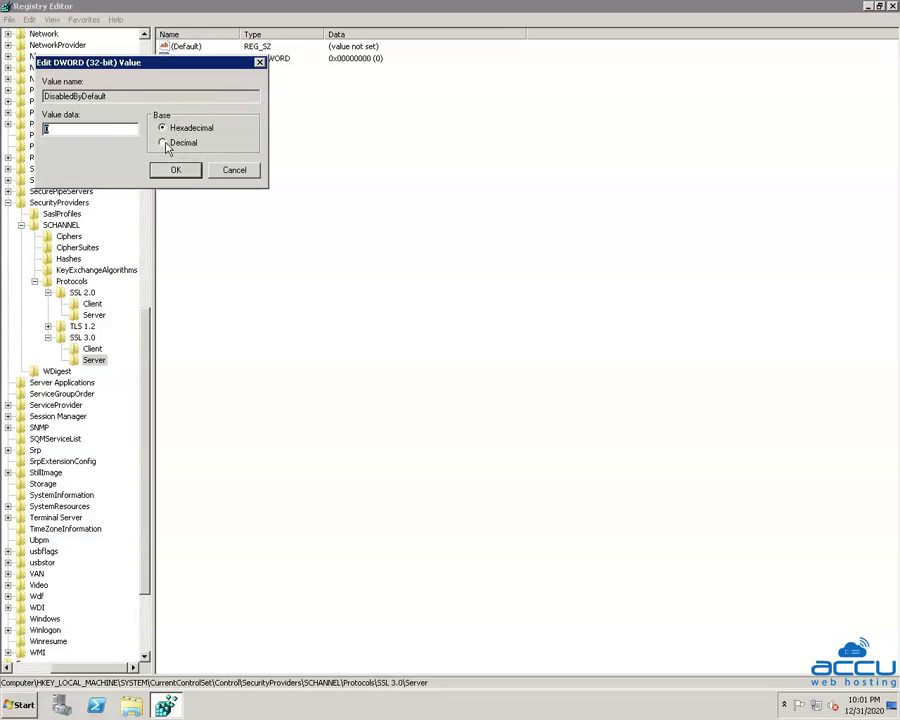
click(162, 142)
double_click(45, 129)
text(1)
click(176, 171)
Step: Add a second DWORD (32-bit) value named Enabled to the Server key under SSL 3.0
right_click(89, 364)
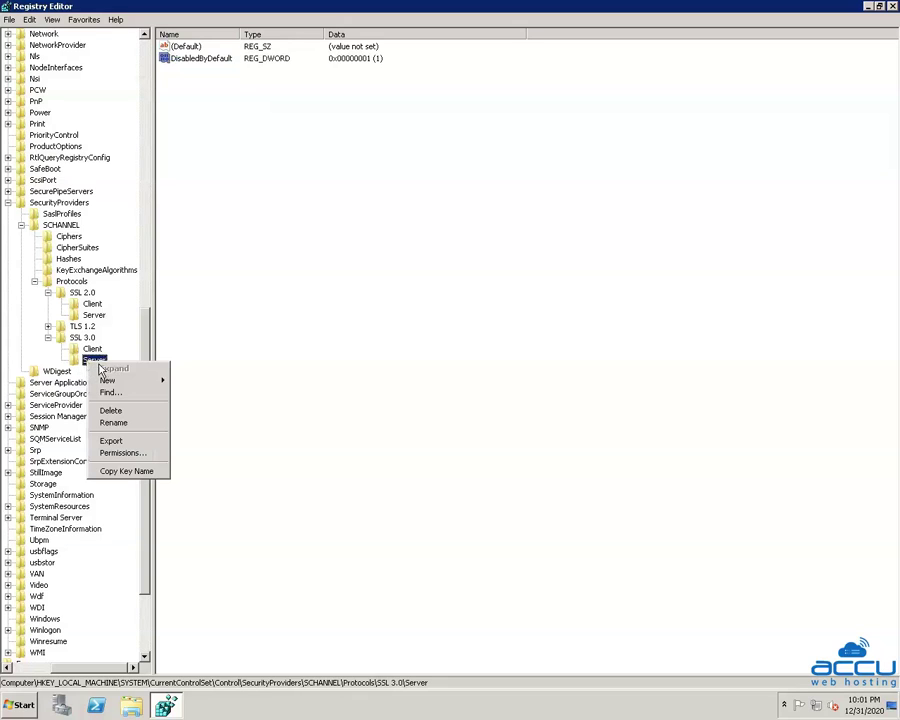
mouse_move(100, 381)
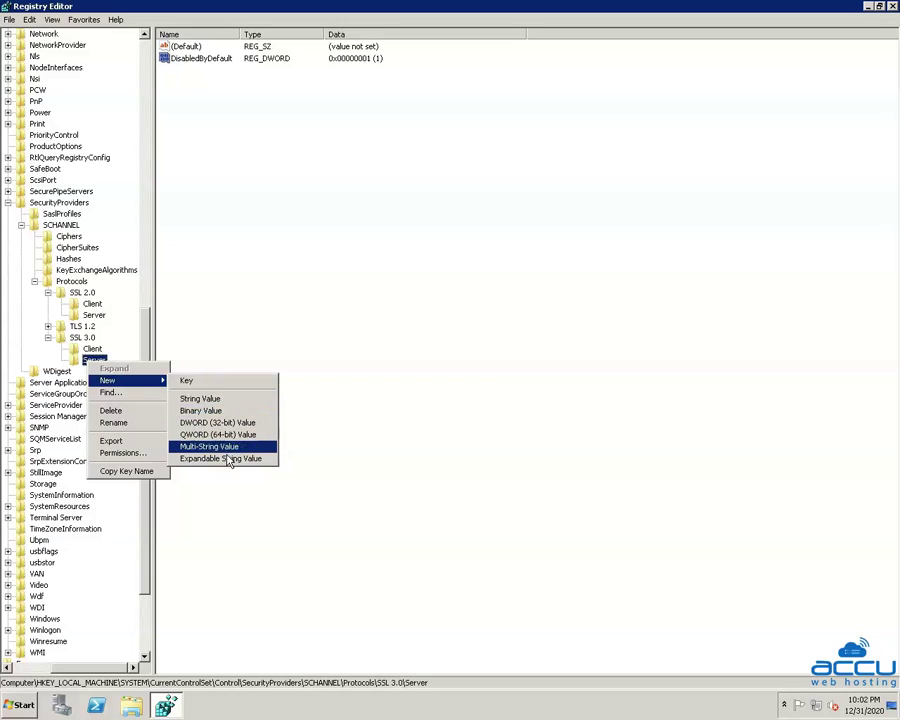
click(227, 423)
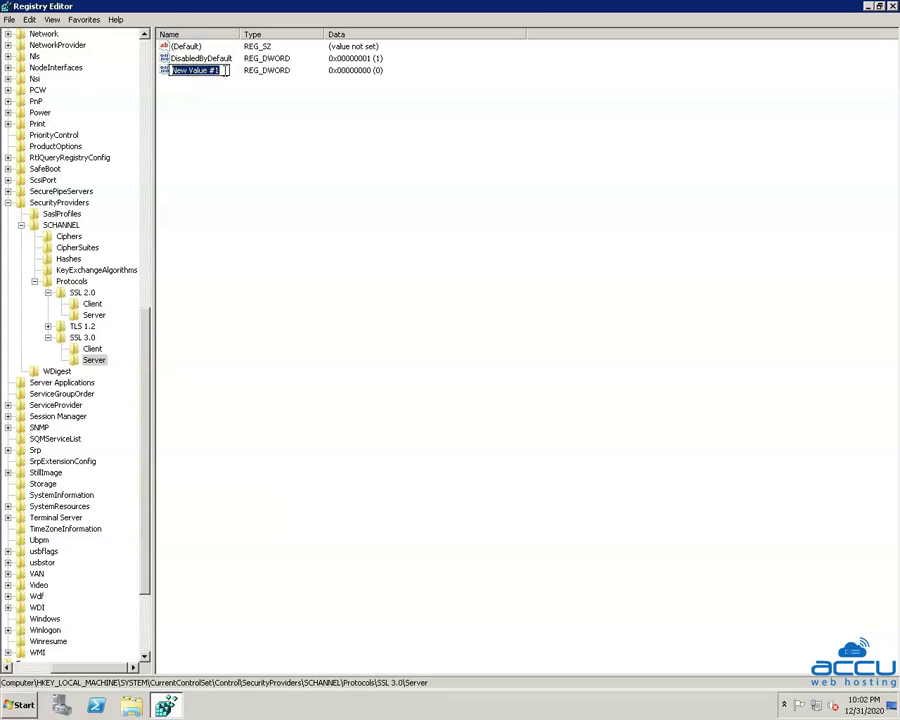
text(Enabled)
key(Return)
Step: Open Enabled in the SSL 3.0 Server key for editing and accept 0 as its value data
right_click(194, 74)
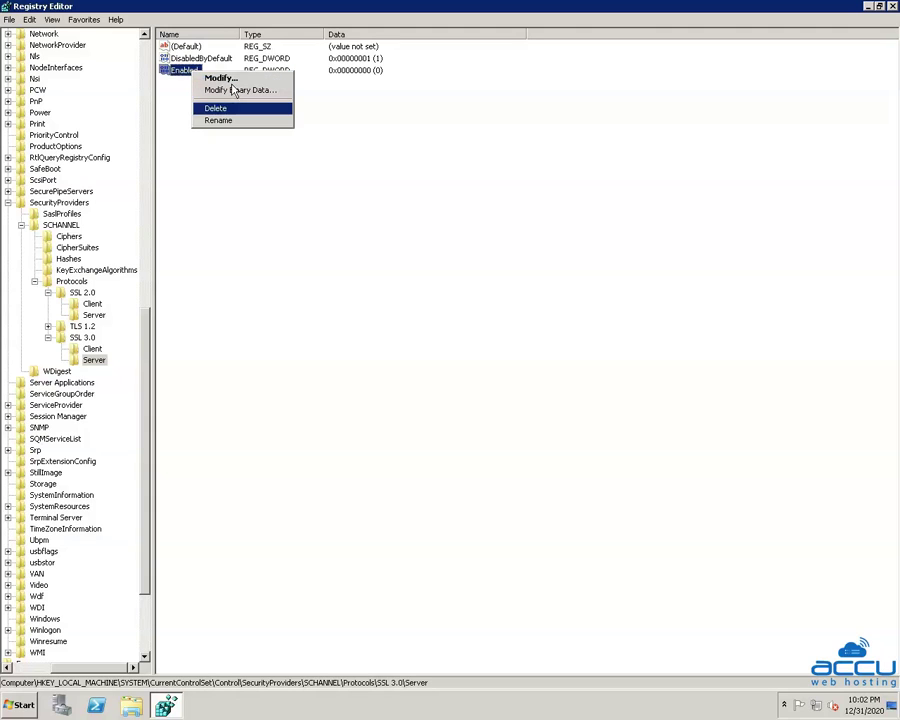
click(234, 80)
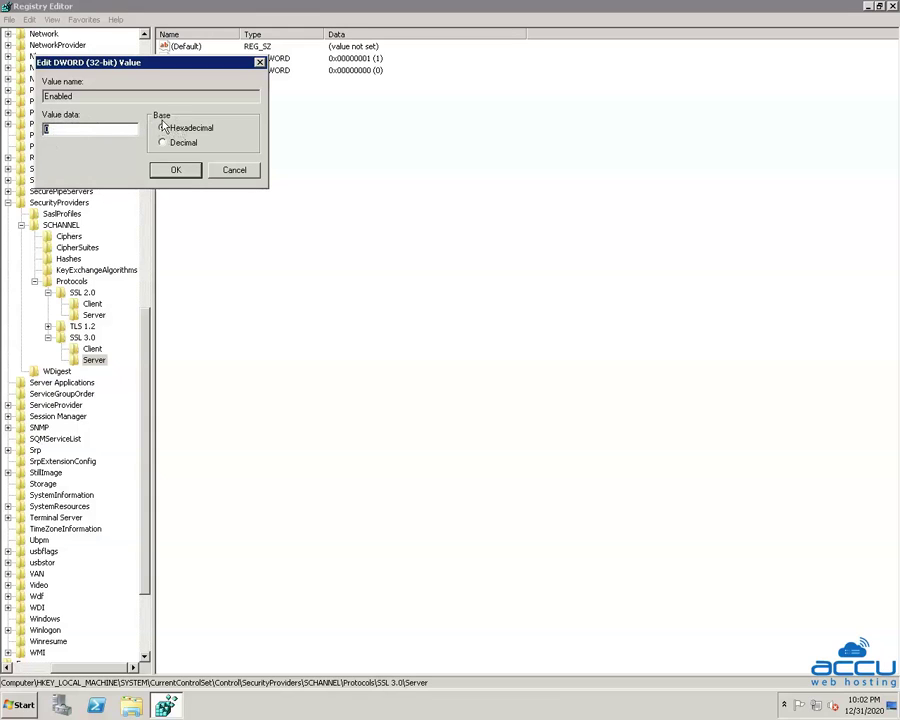
click(172, 172)
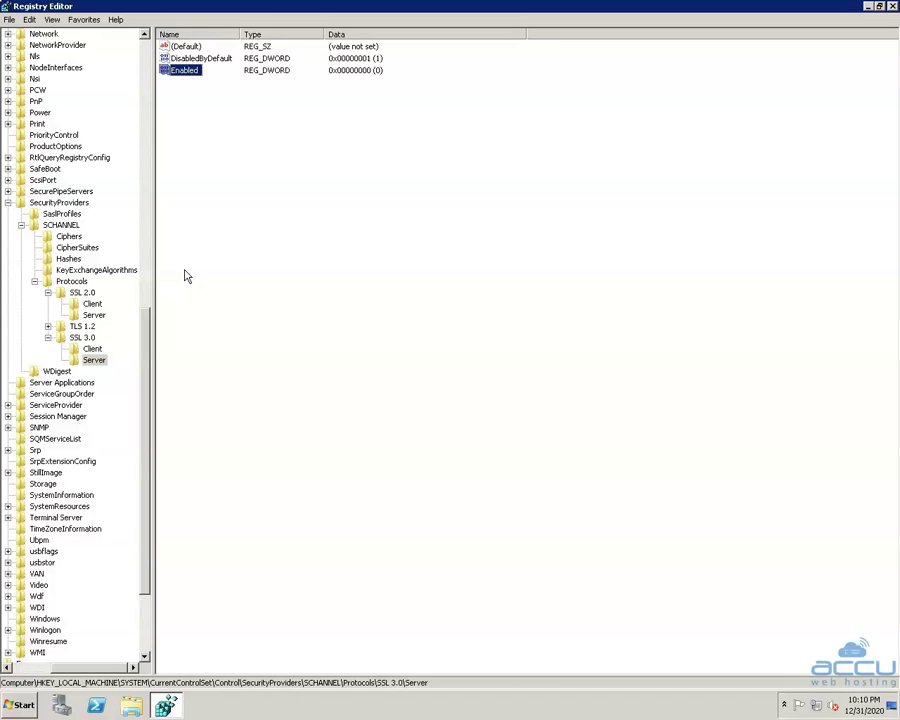
Step: Create a new key named TLS 1.0 under the Protocols key
click(72, 282)
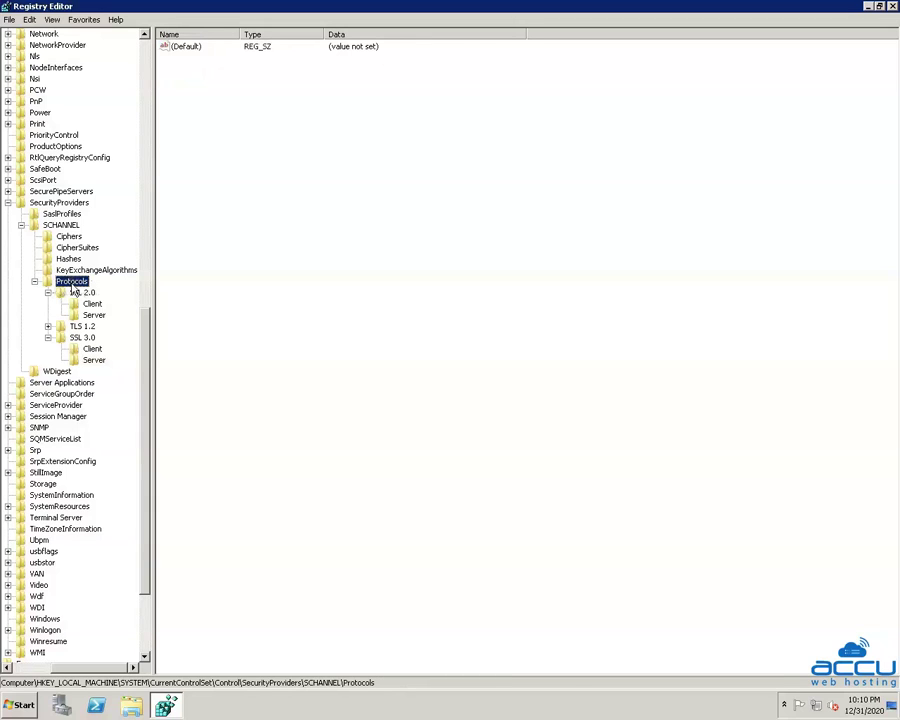
right_click(72, 283)
mouse_move(92, 303)
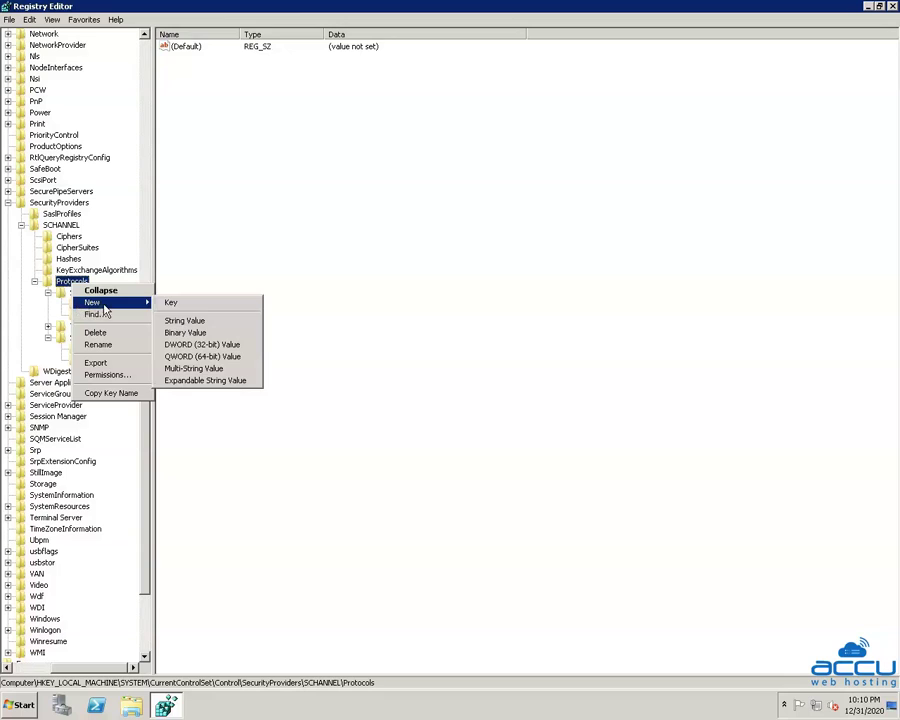
click(173, 308)
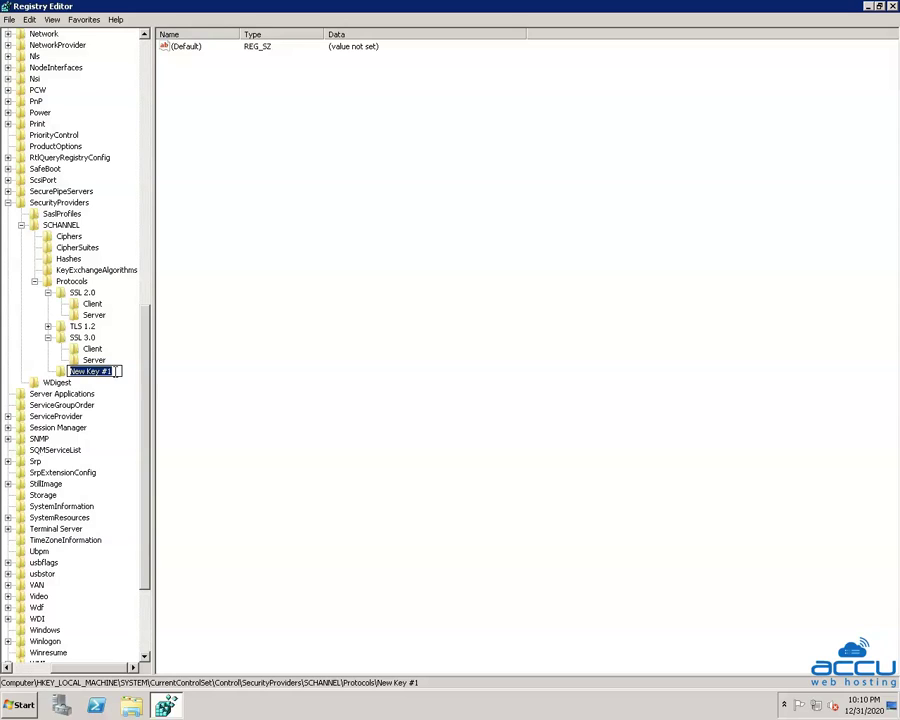
text(TLS 1.0)
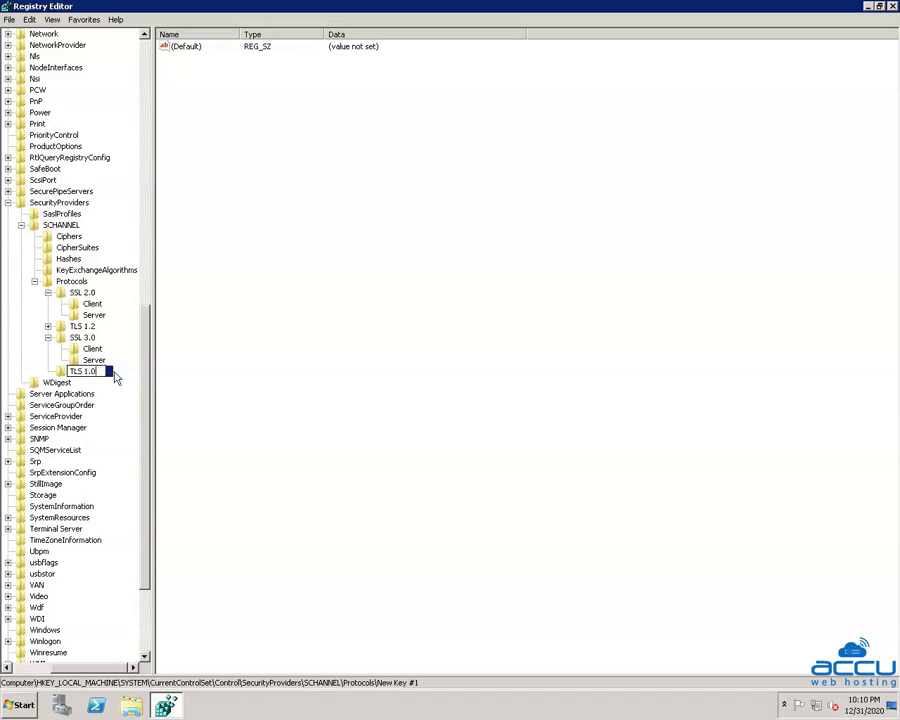
key(Return)
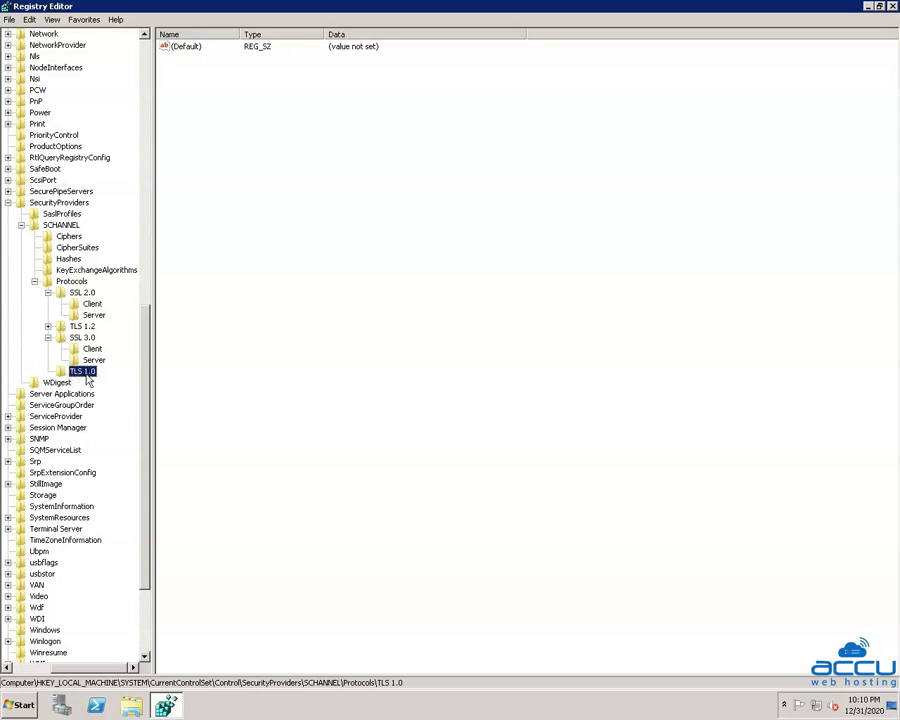
Step: Create a new key named Client under the TLS 1.0 key
right_click(79, 378)
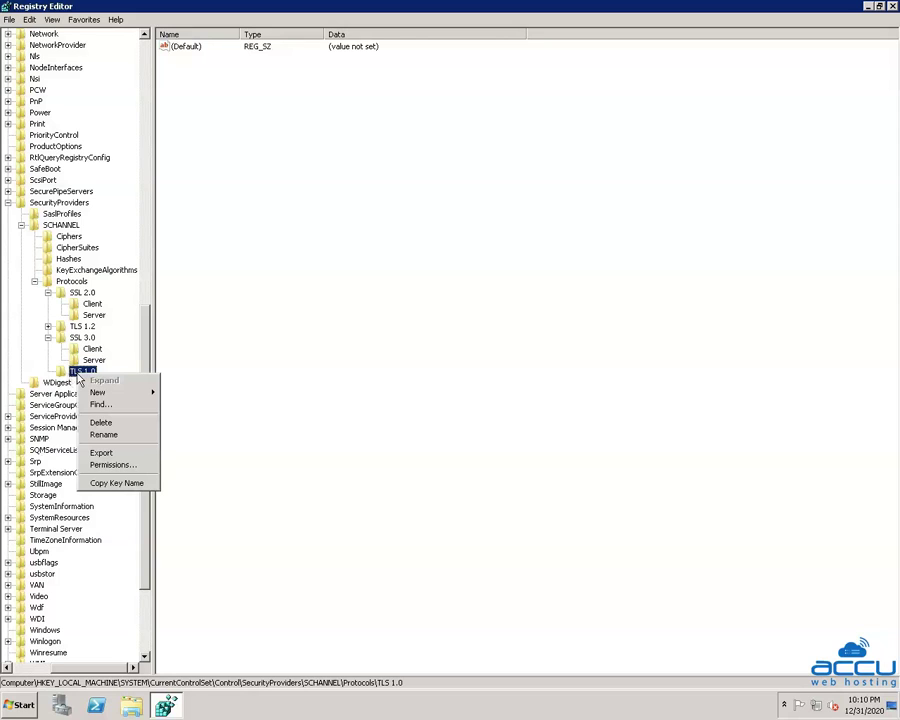
mouse_move(86, 394)
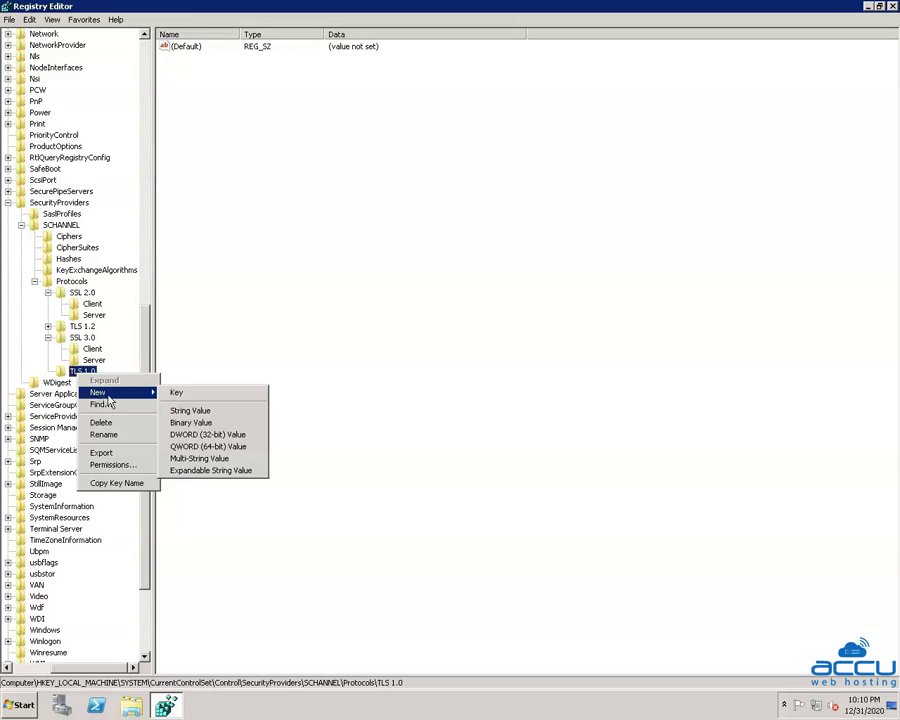
click(178, 394)
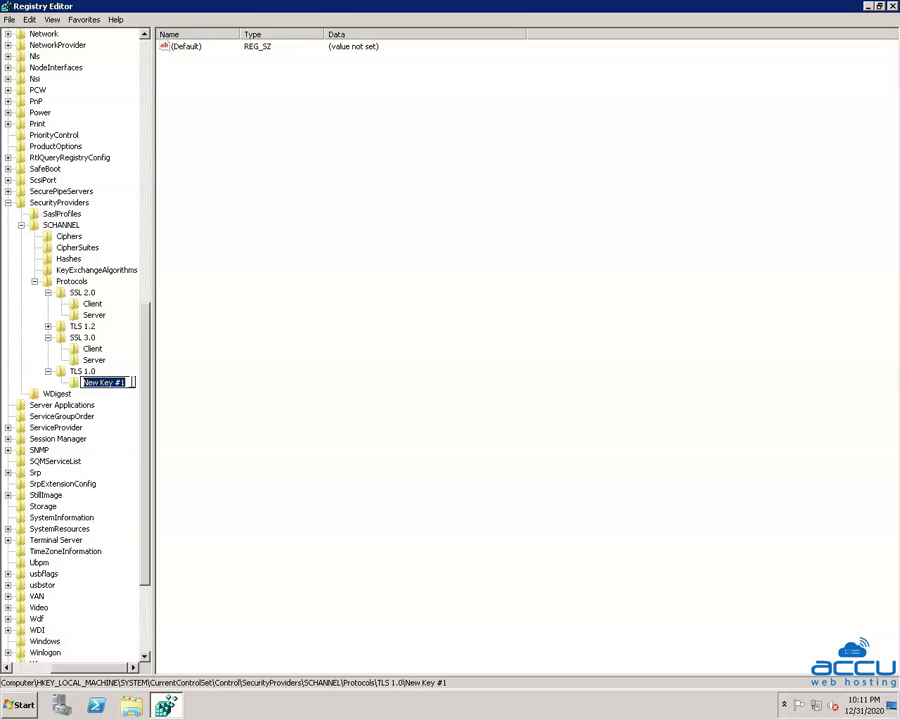
text(Client)
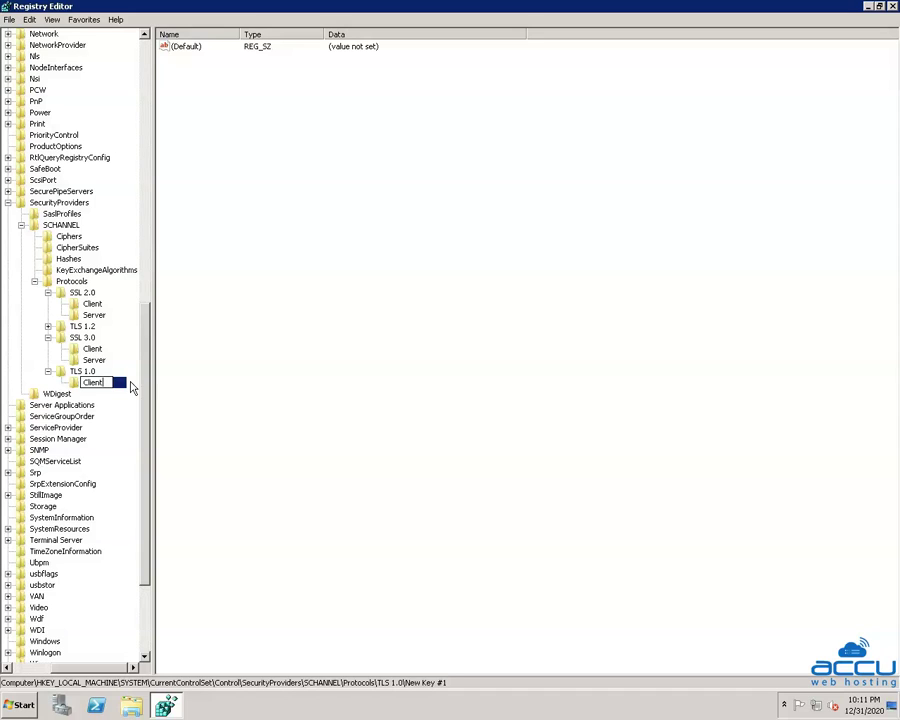
key(Return)
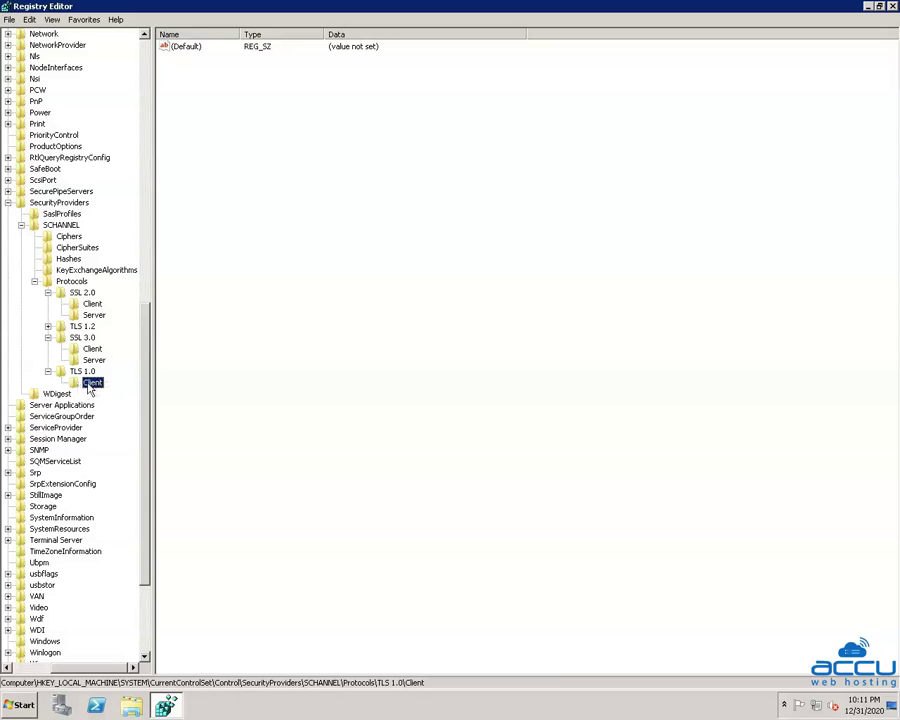
Step: Add a DWORD (32-bit) value named DisabledByDefault to the Client key under TLS 1.0
right_click(90, 388)
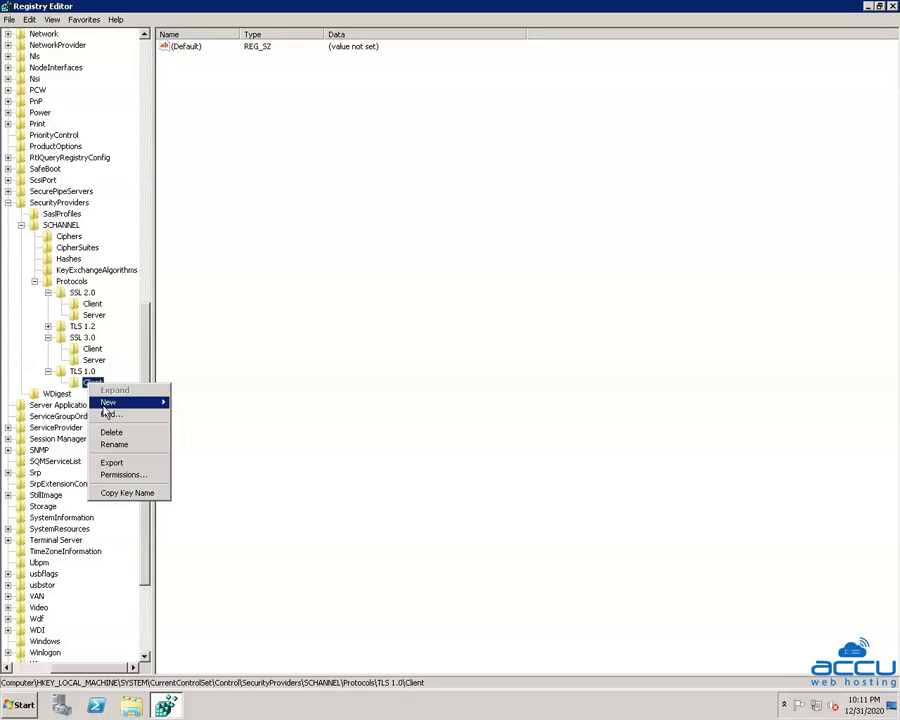
mouse_move(106, 403)
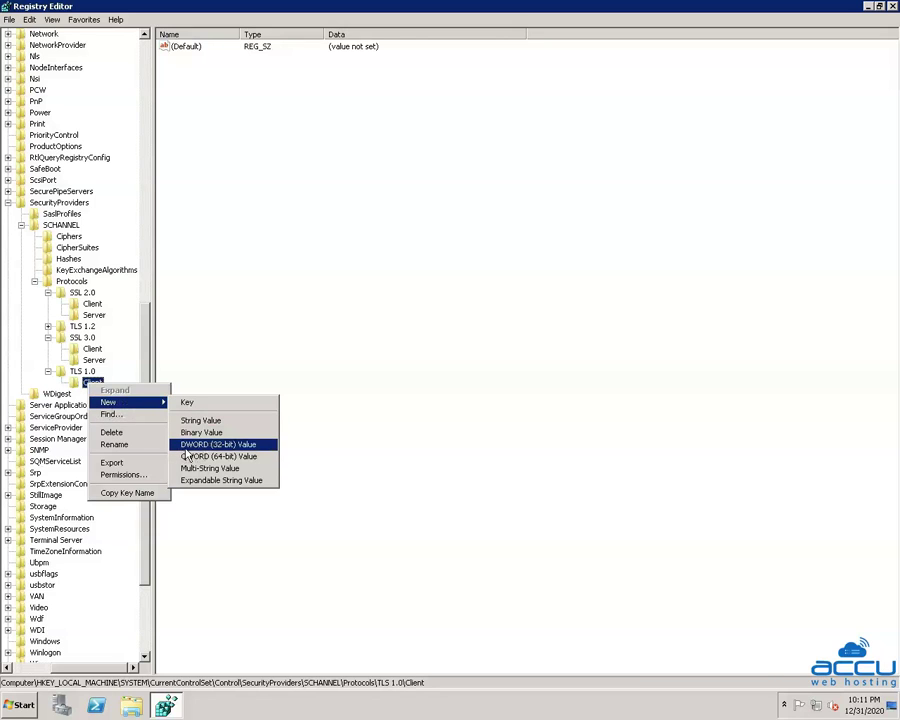
click(240, 450)
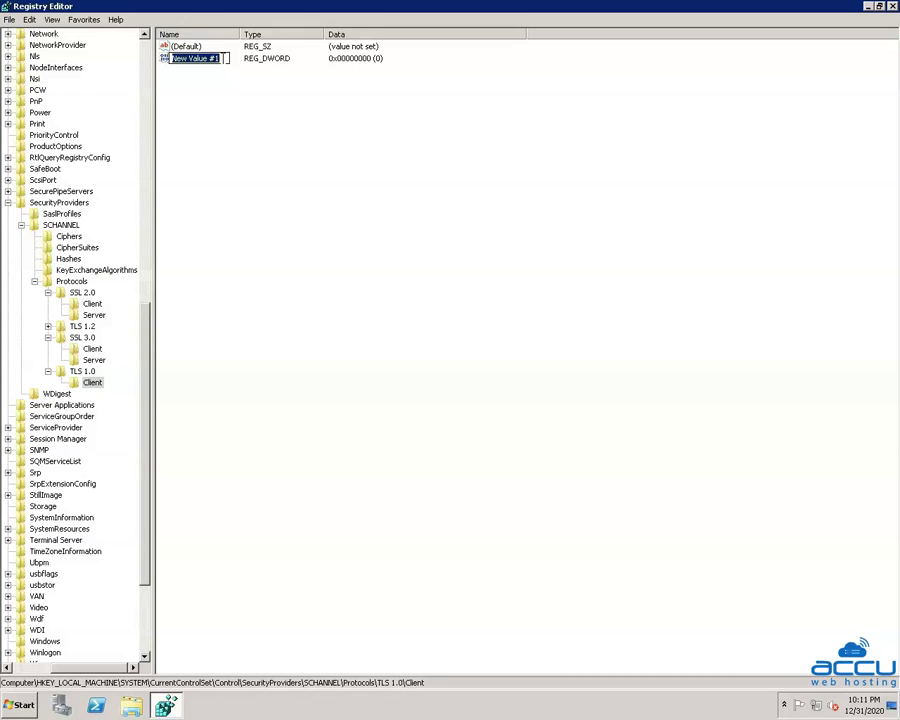
text(Disabl)
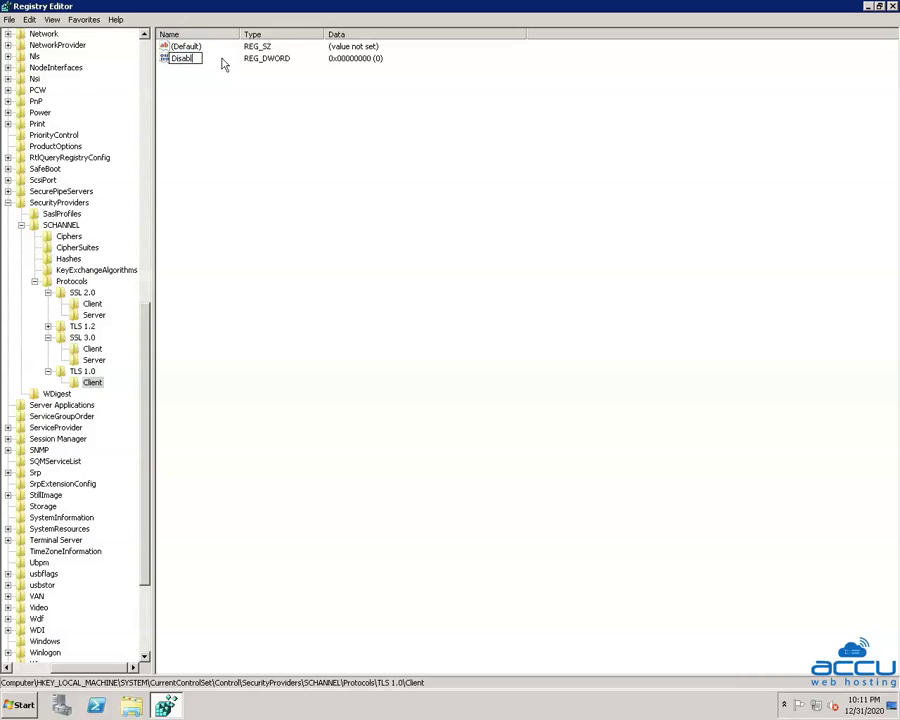
text(edByDefault)
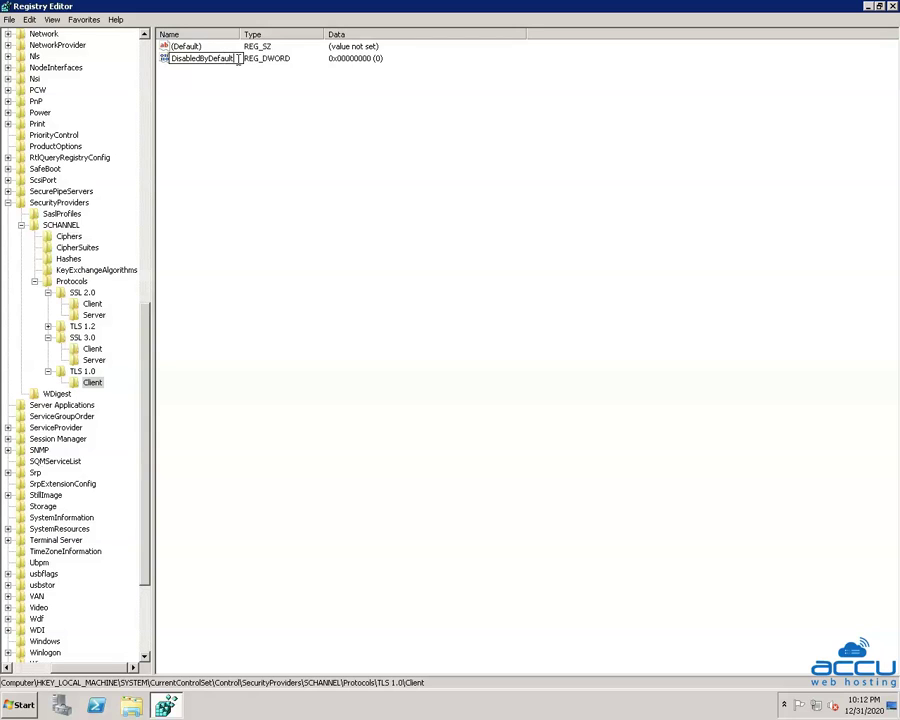
key(Return)
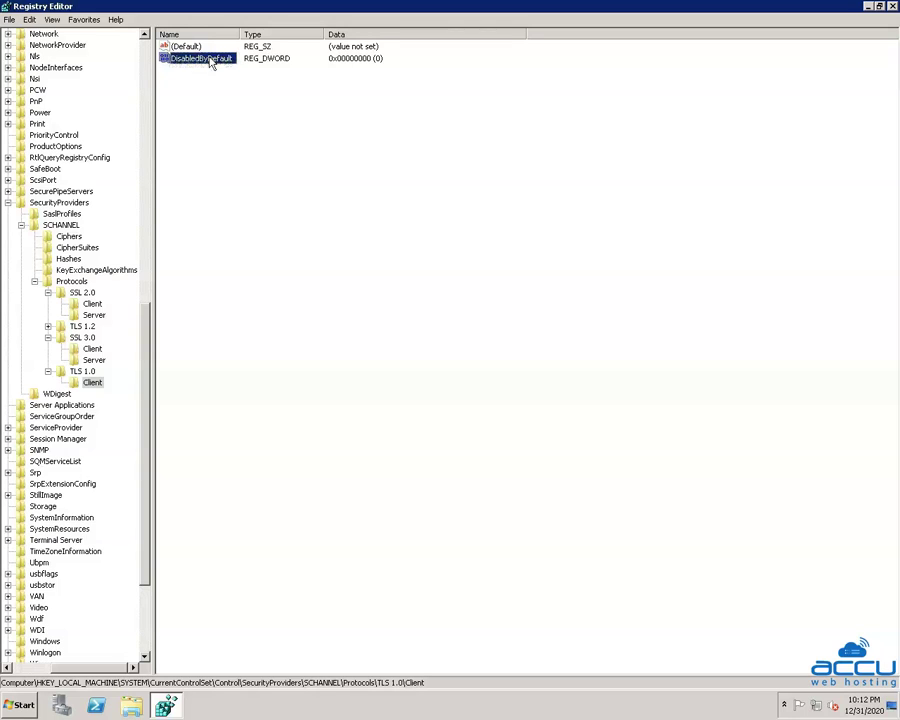
Step: Set DisabledByDefault in the TLS 1.0 Client key to 1 with the base set to Decimal
right_click(211, 63)
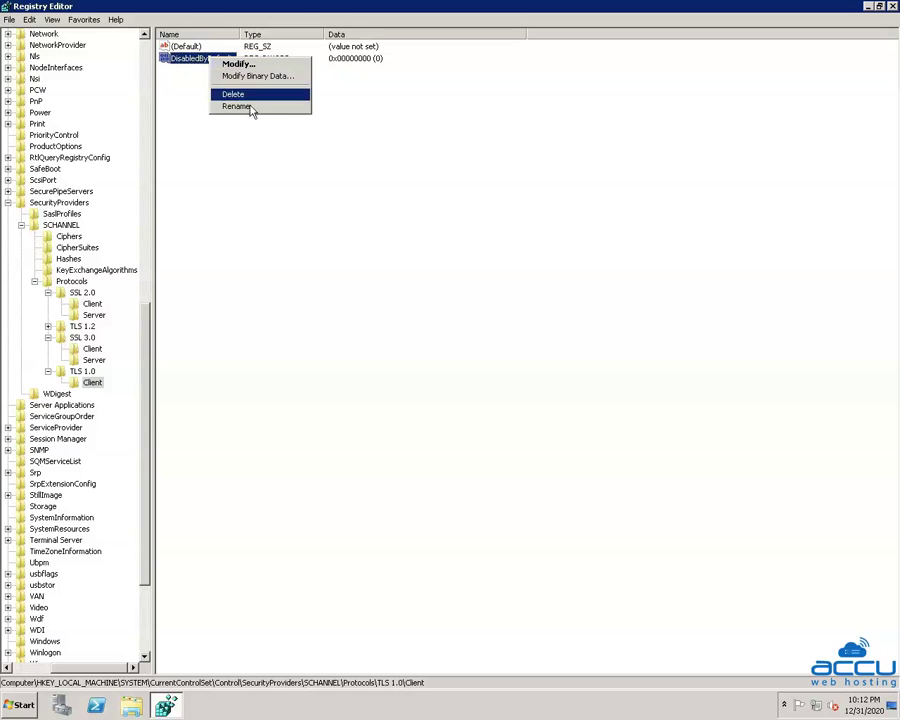
click(245, 64)
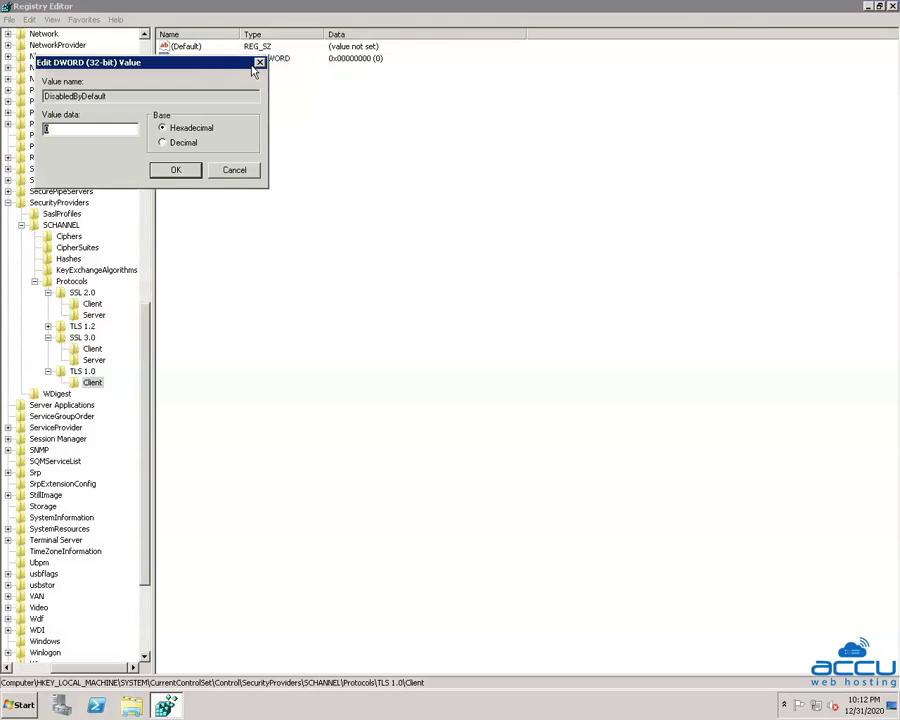
click(172, 146)
double_click(46, 129)
text(1)
click(176, 171)
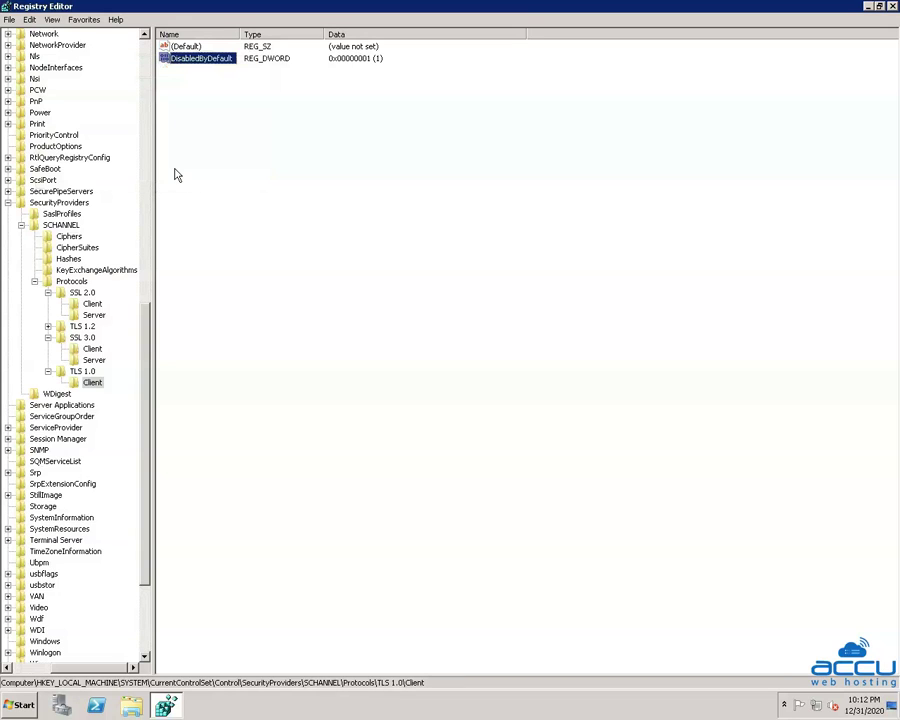
Step: Add a DWORD (32-bit) value named Enabled to the Client key under TLS 1.0
right_click(93, 385)
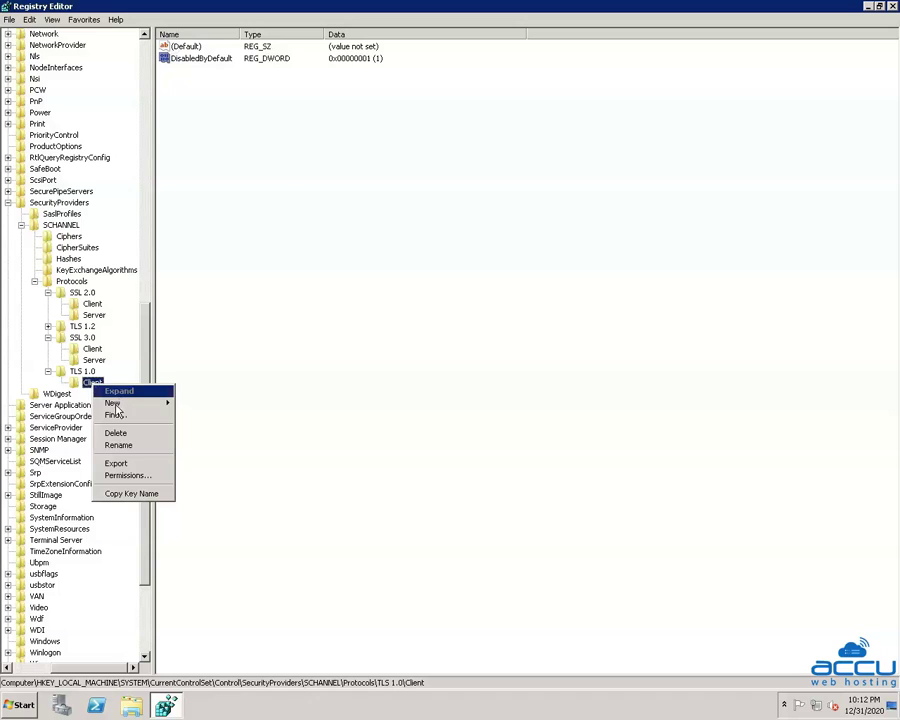
mouse_move(128, 408)
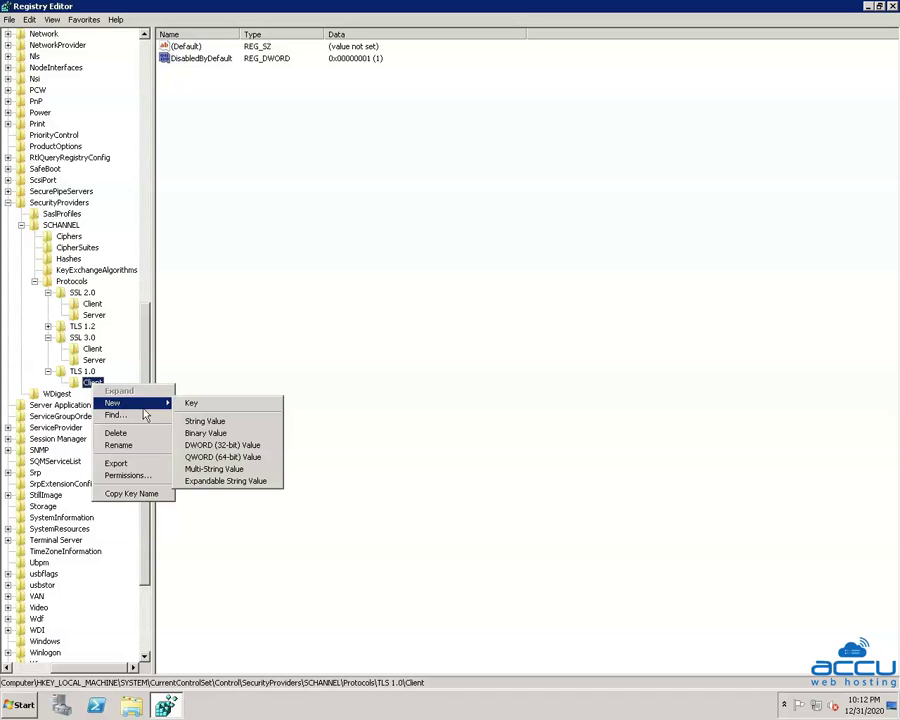
click(244, 451)
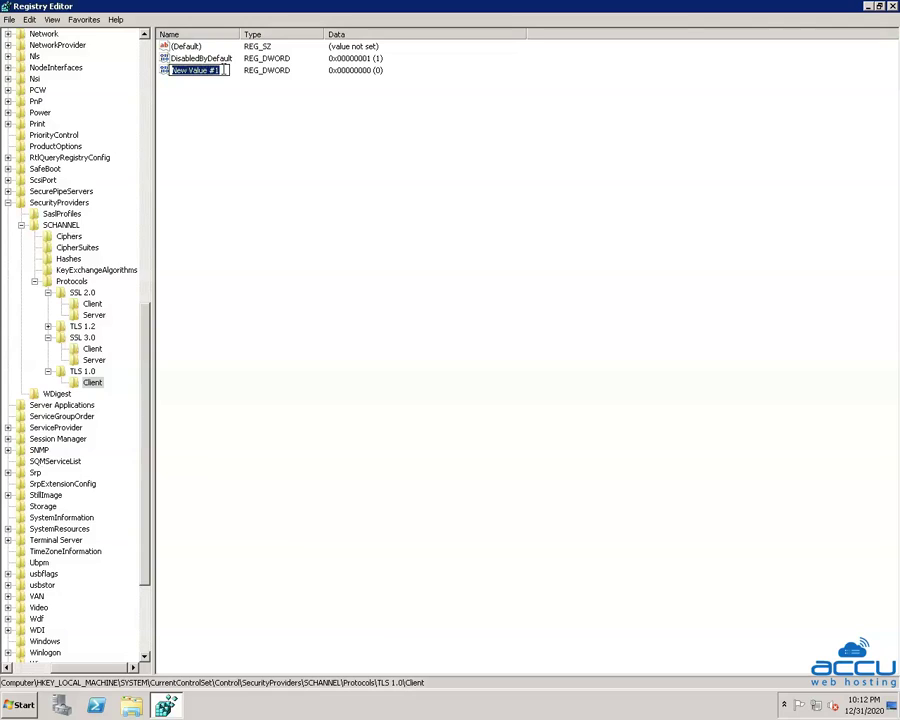
text(Enabled)
key(Return)
Step: Set the Enabled value in the TLS 1.0 Client key to 0
right_click(193, 74)
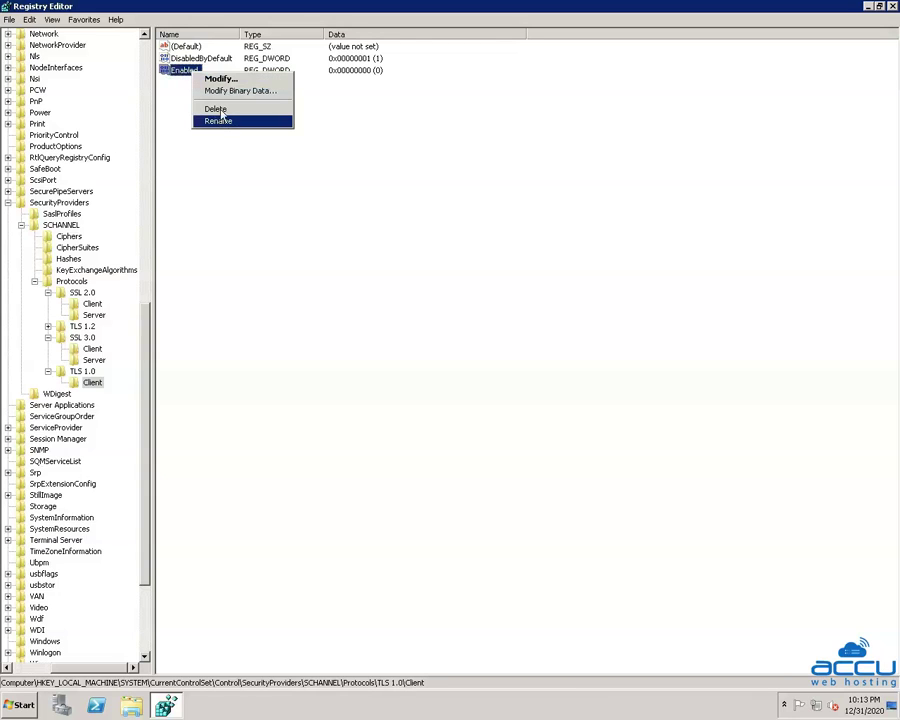
click(221, 79)
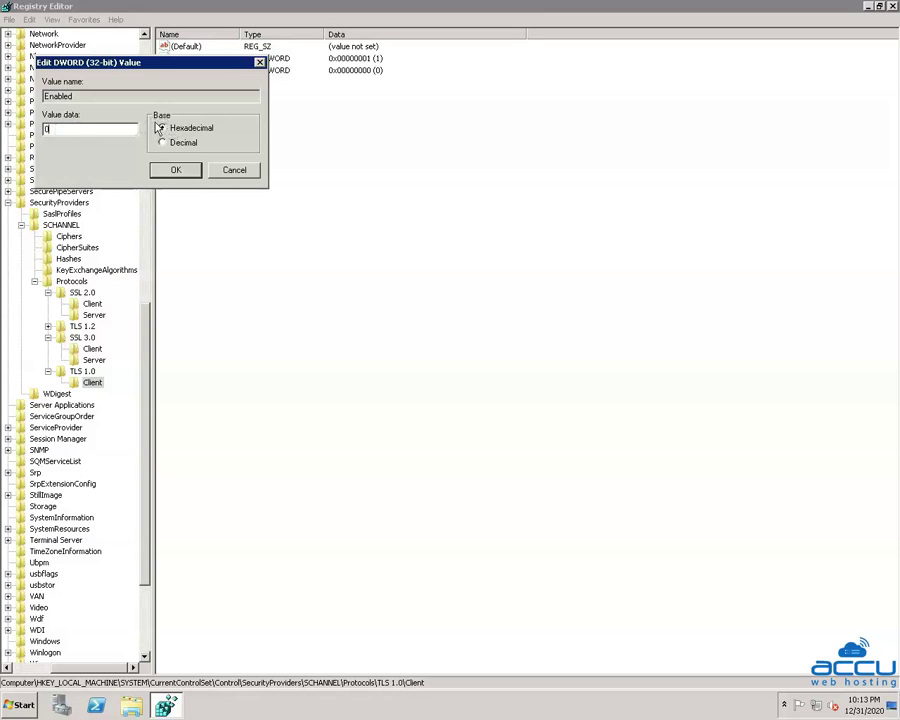
click(177, 174)
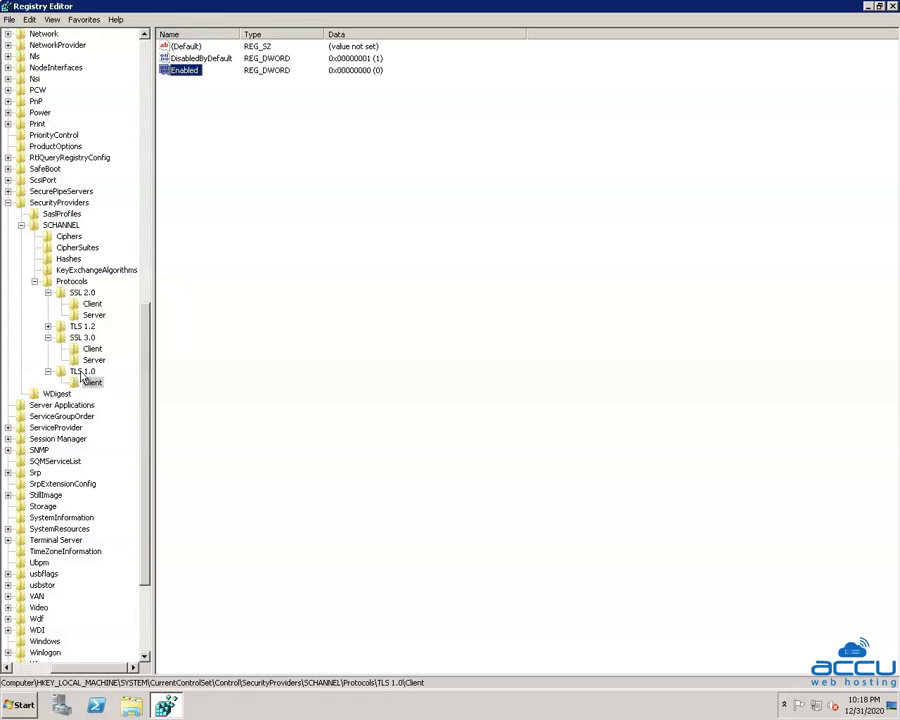
Step: Create a new key named Server under the TLS 1.0 key
click(83, 373)
right_click(83, 376)
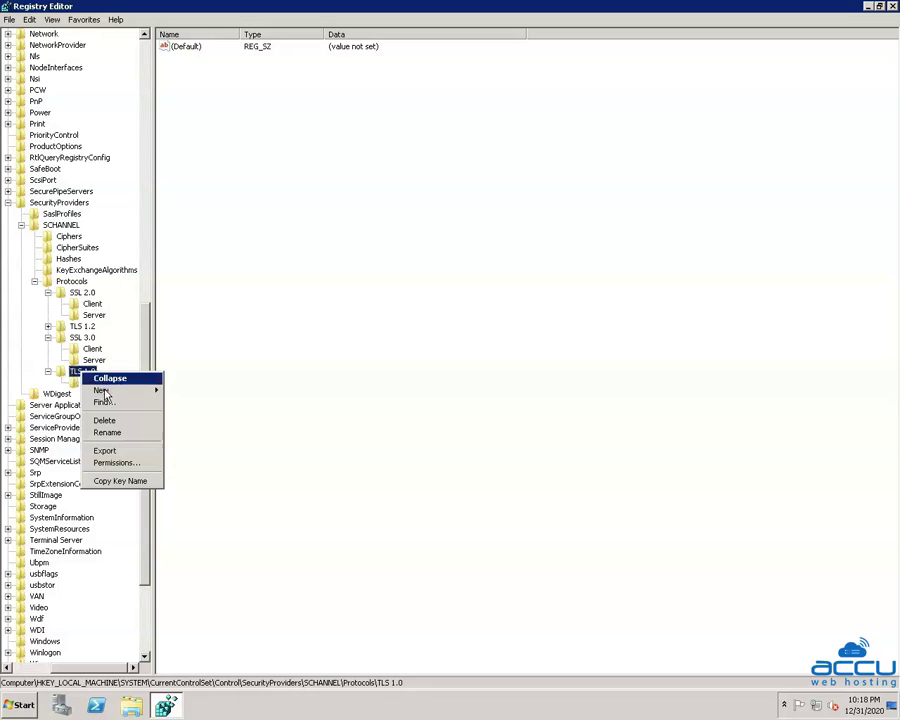
mouse_move(116, 393)
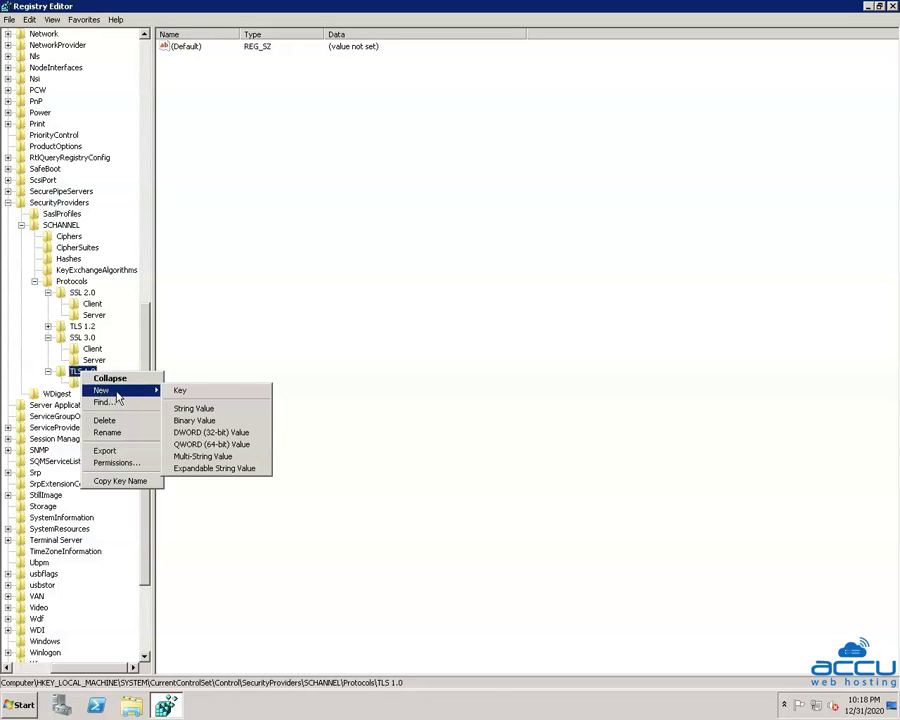
click(187, 396)
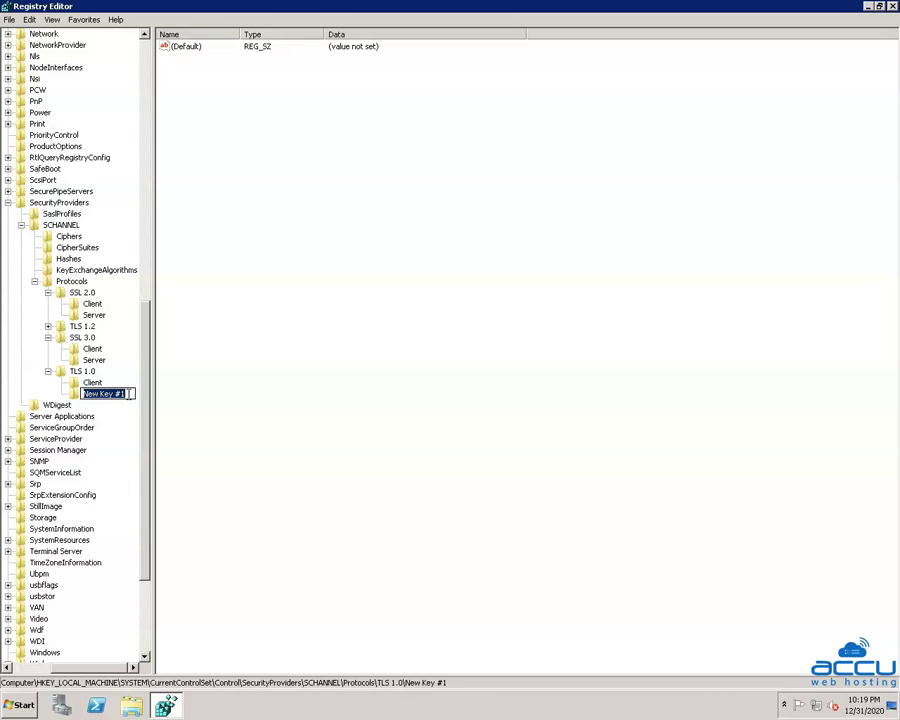
text(Server)
key(Return)
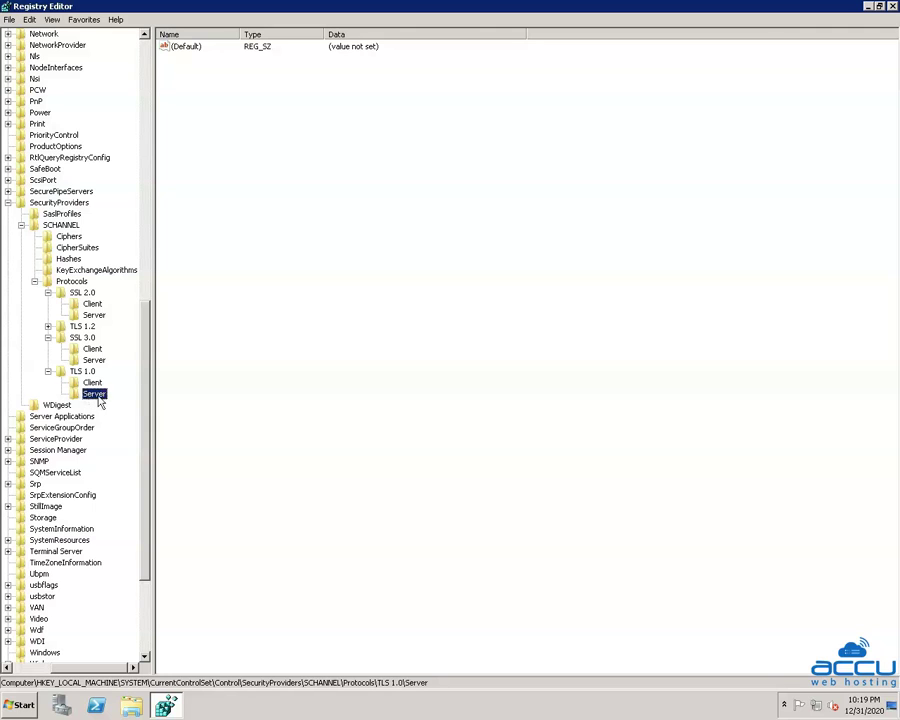
Step: Add a DWORD (32-bit) value named DisabledByDefault to the Server key under TLS 1.0
right_click(90, 396)
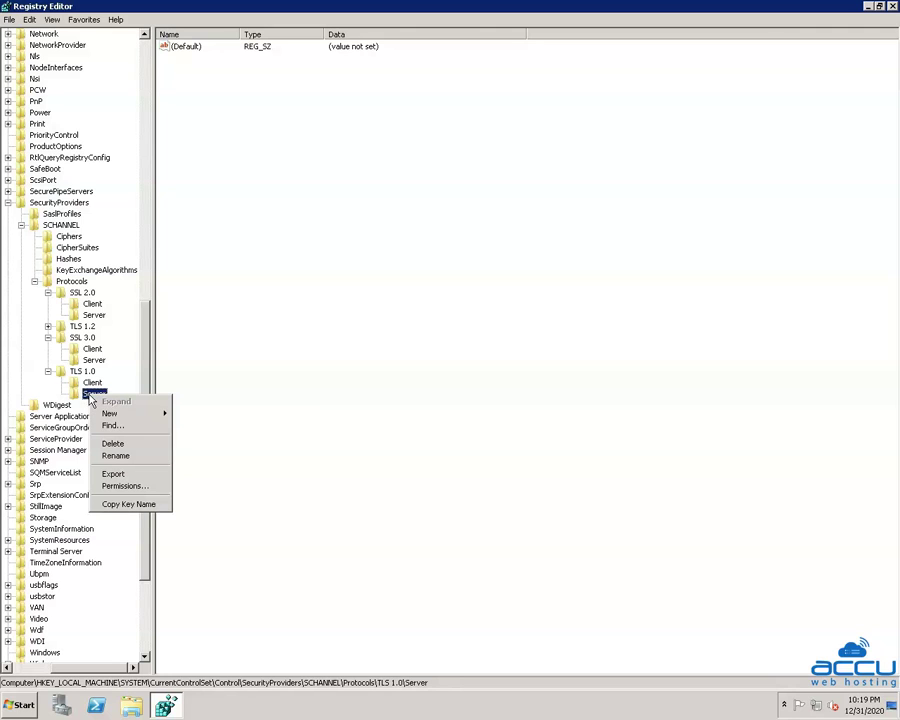
mouse_move(126, 416)
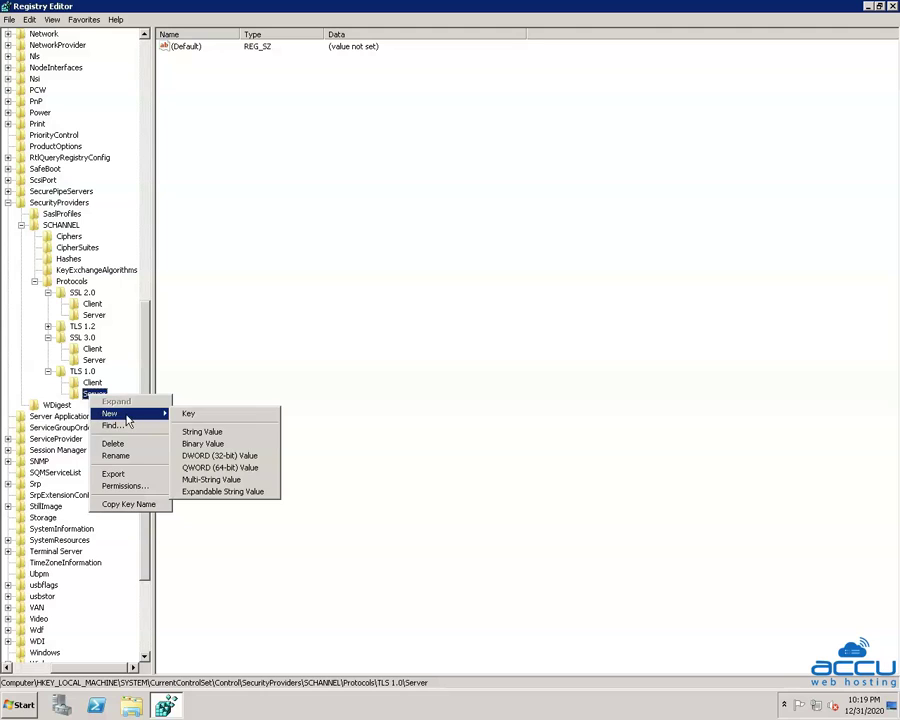
click(228, 456)
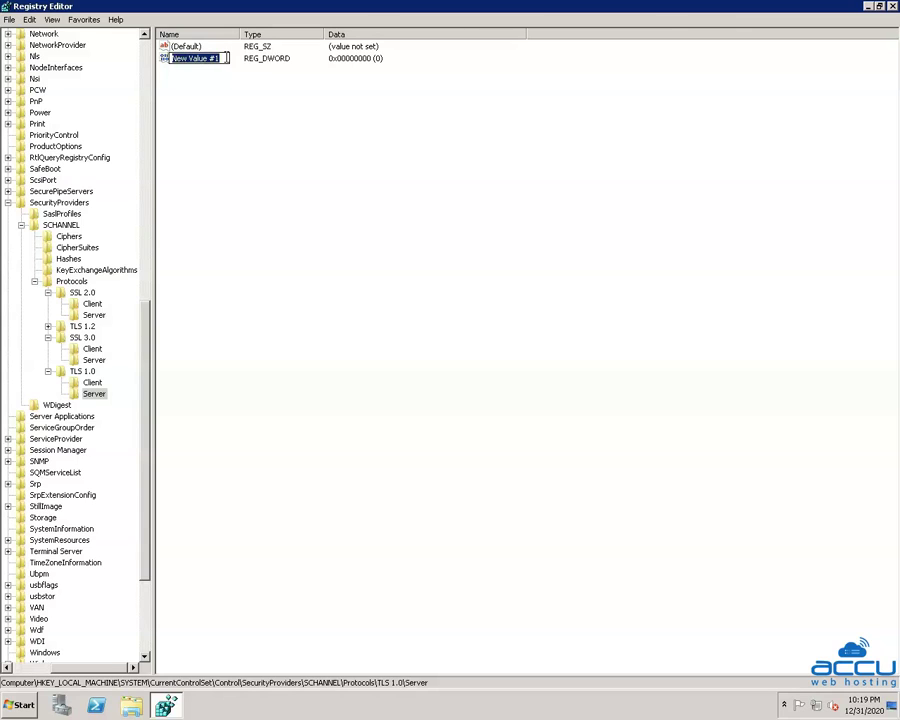
text(D)
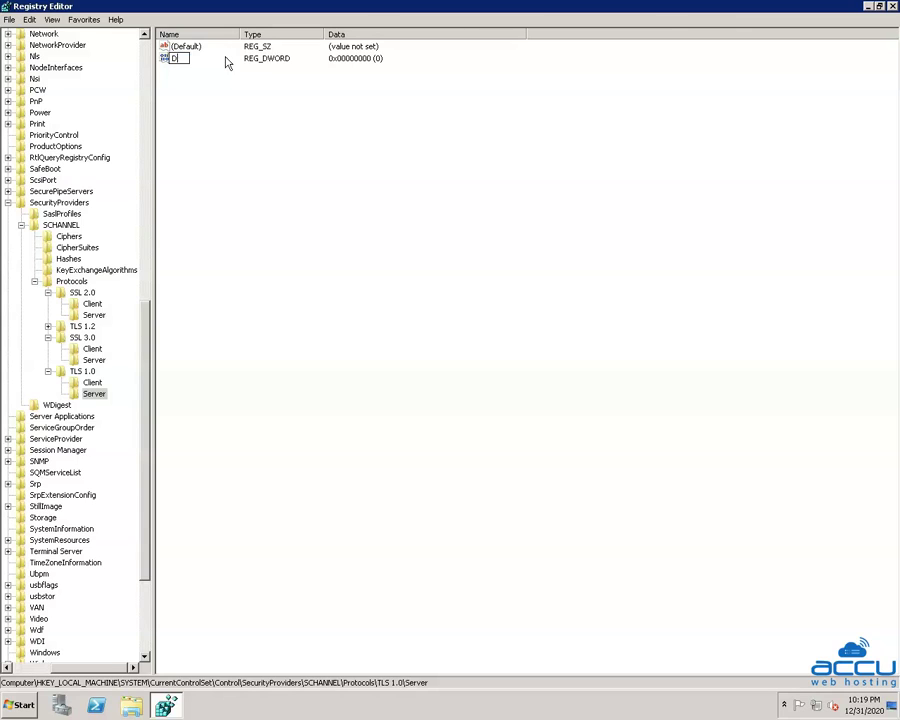
text(isabledByDefault)
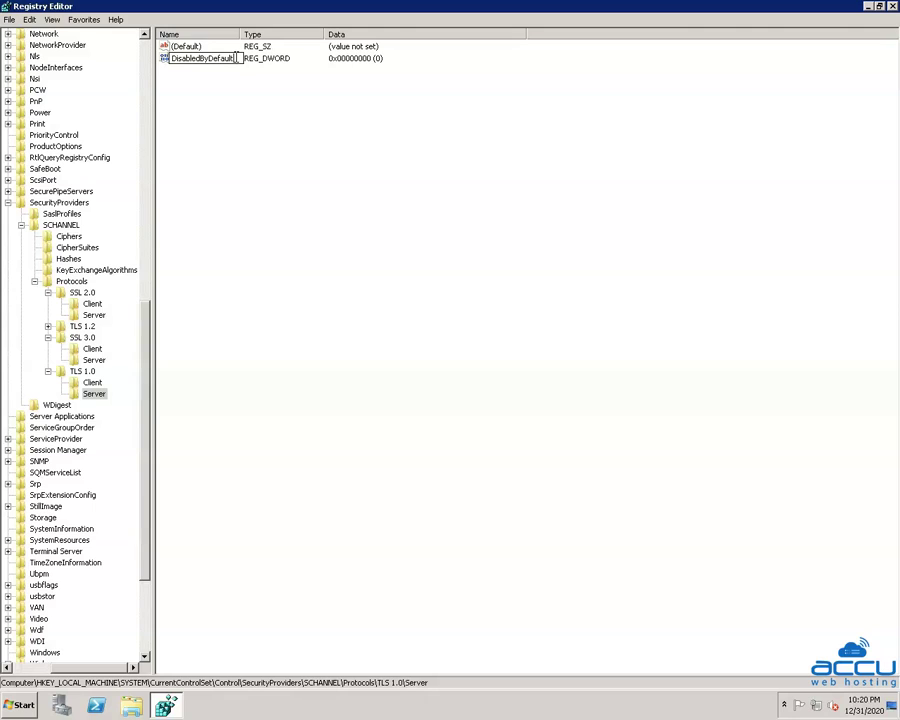
key(Return)
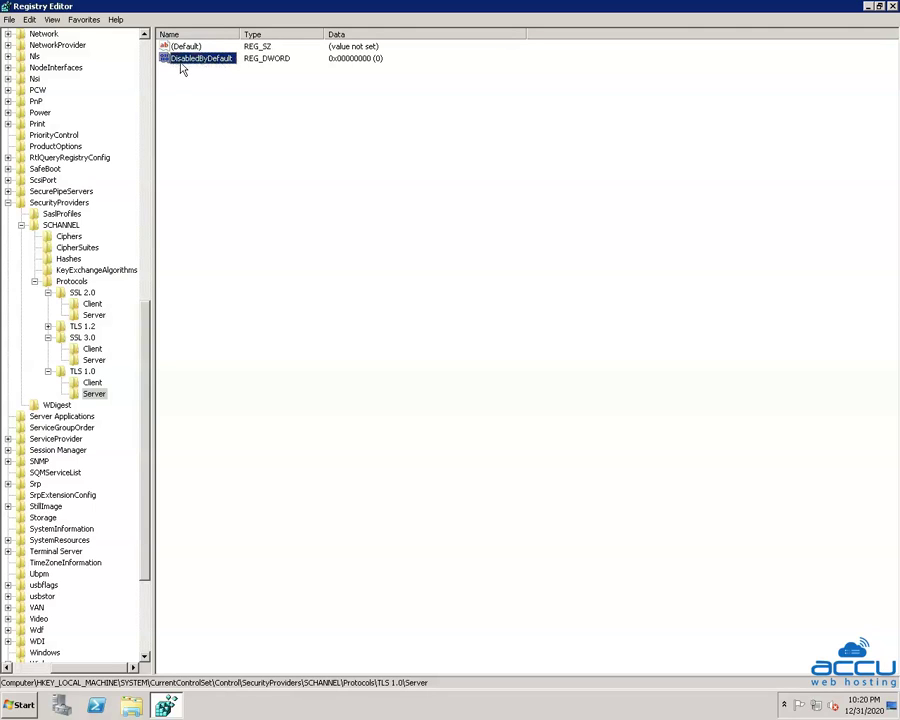
Step: Set DisabledByDefault in the TLS 1.0 Server key to 1 with the base set to Decimal
right_click(209, 58)
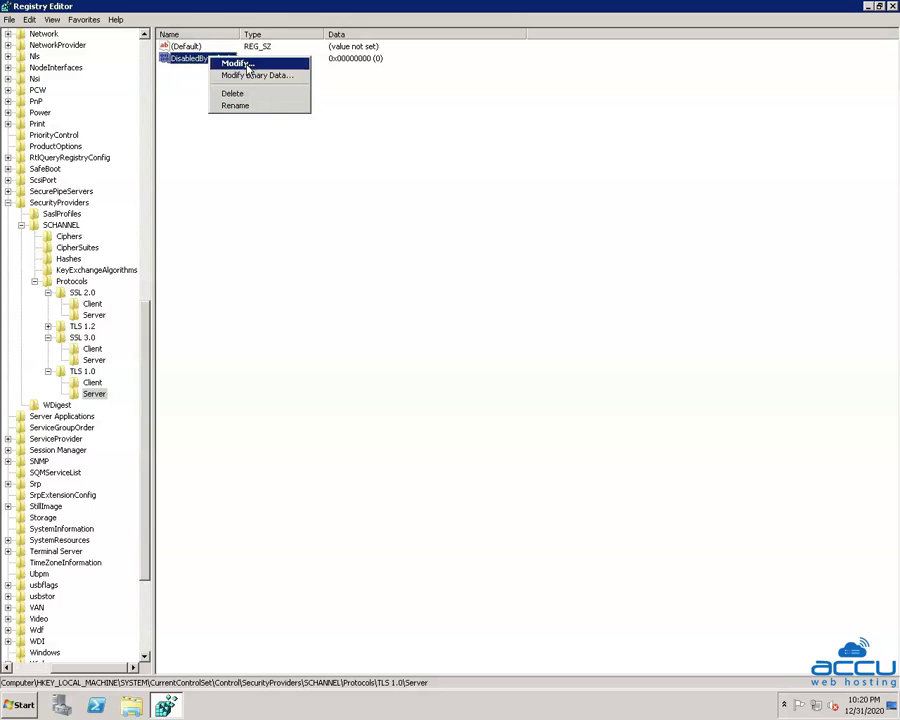
click(247, 66)
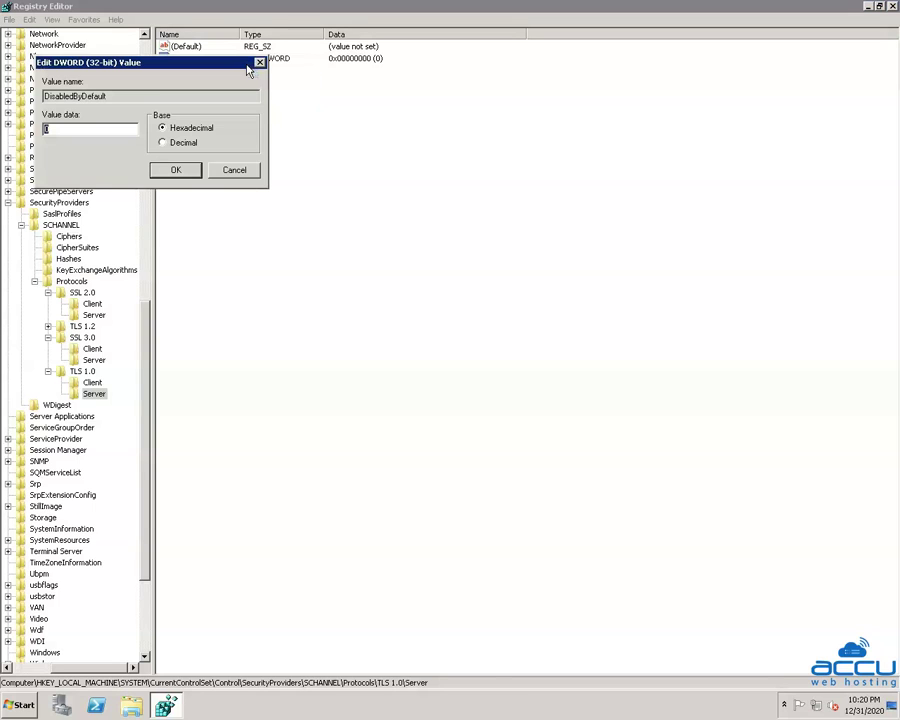
click(164, 144)
double_click(46, 129)
text(1)
click(176, 172)
click(175, 172)
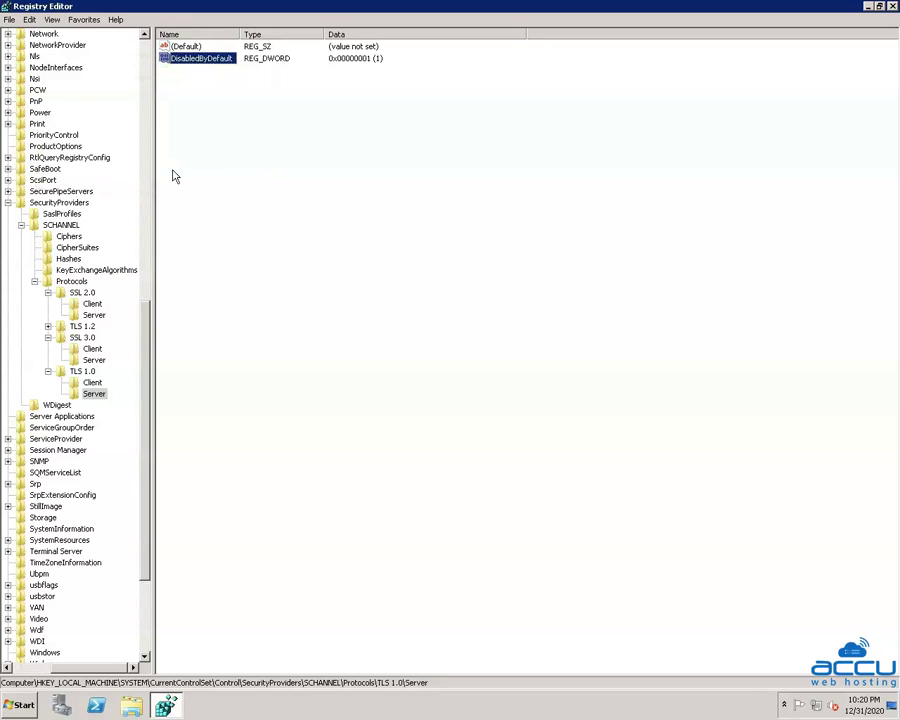
Step: Add a DWORD (32-bit) value named Enabled to the Server key under TLS 1.0
right_click(87, 401)
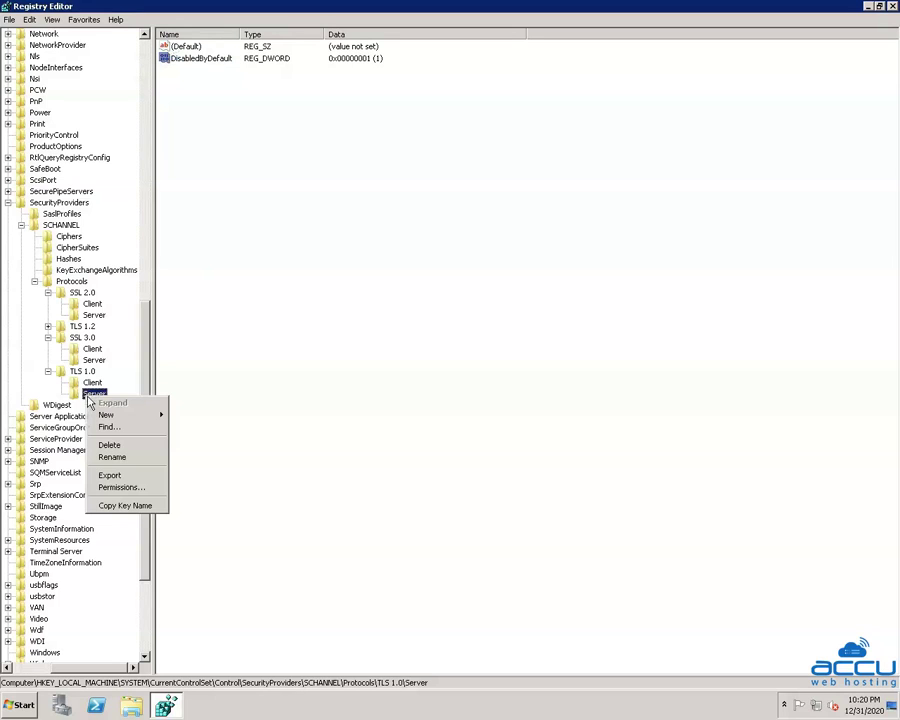
mouse_move(102, 418)
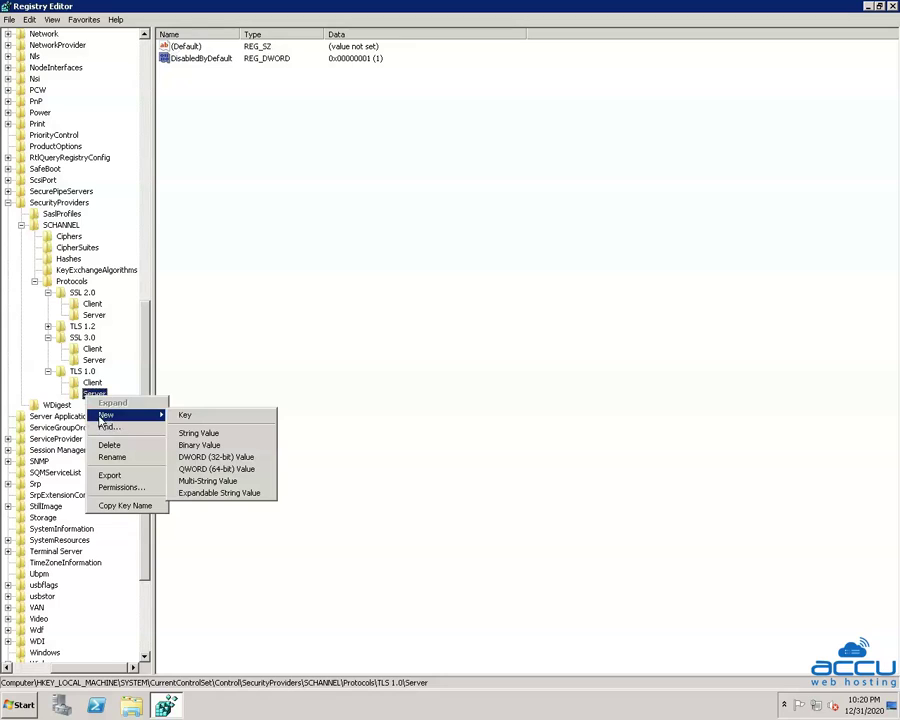
click(238, 458)
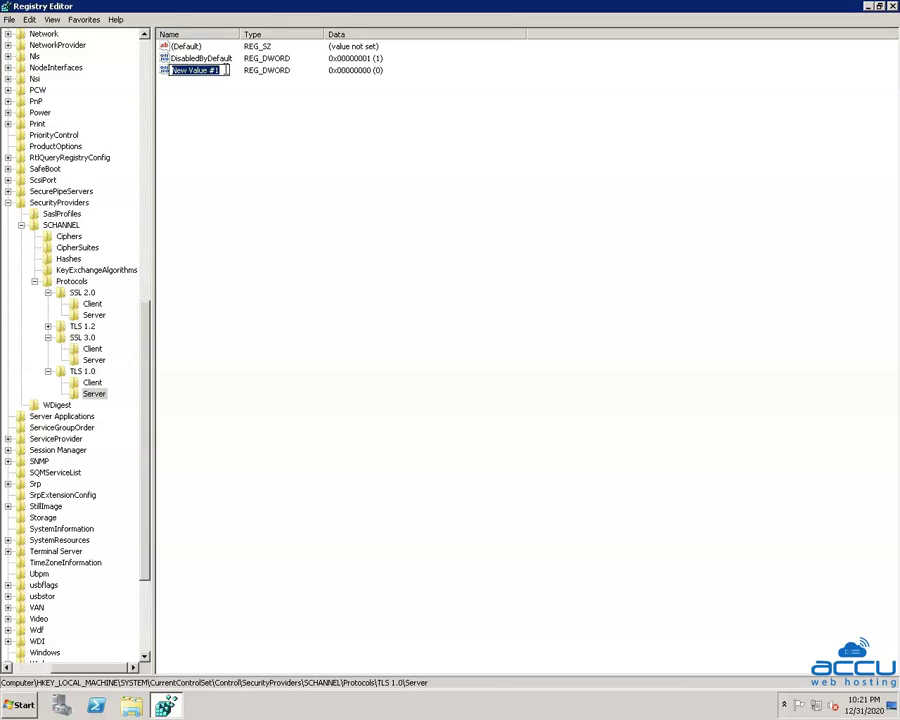
text(Enabled)
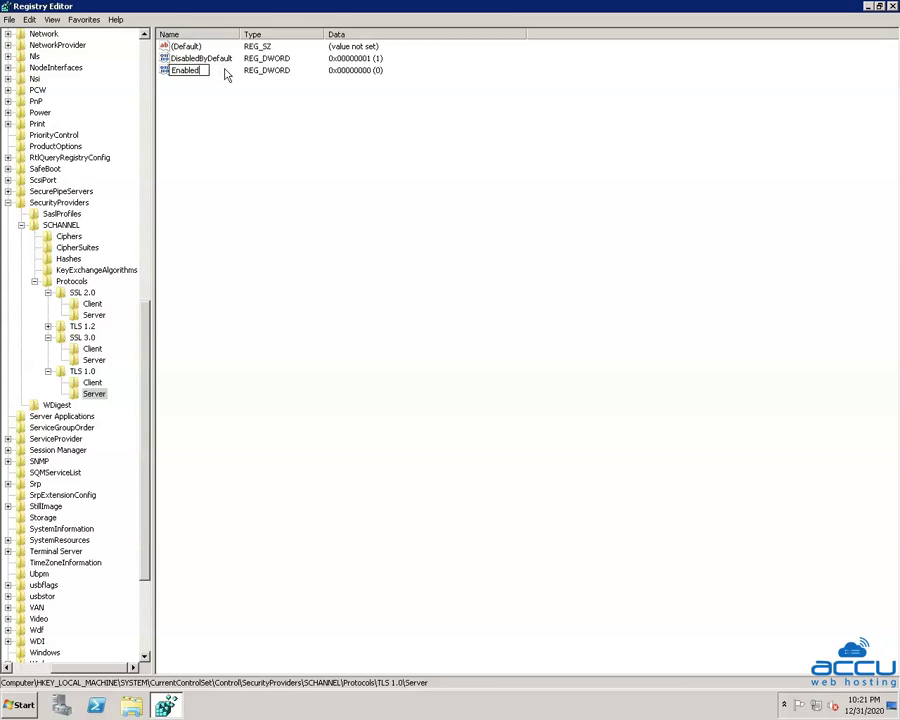
key(Return)
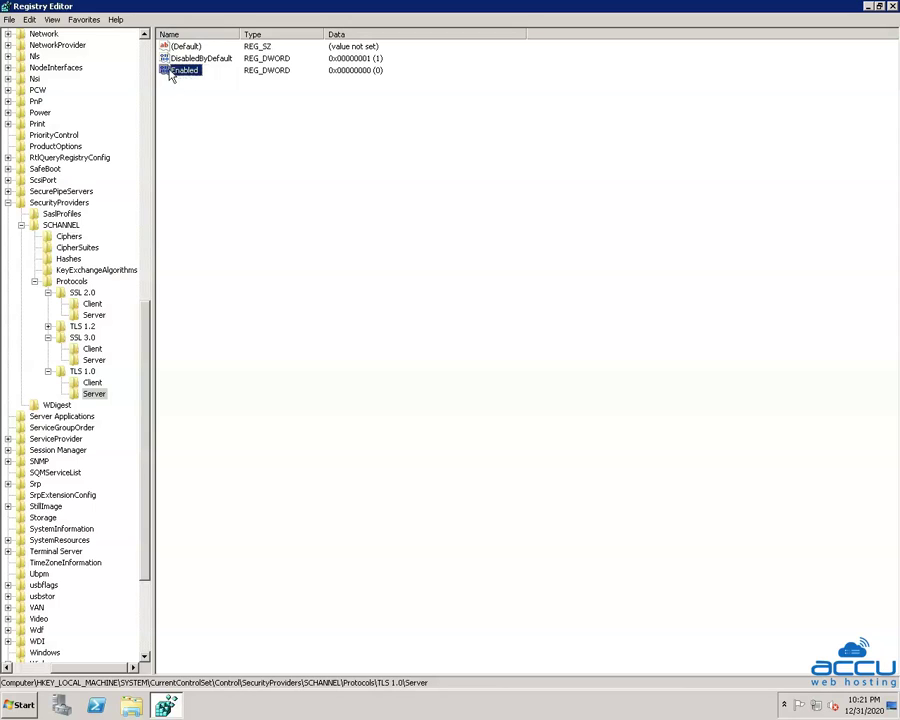
Step: Set the Enabled value in the TLS 1.0 Server key to 0
right_click(185, 77)
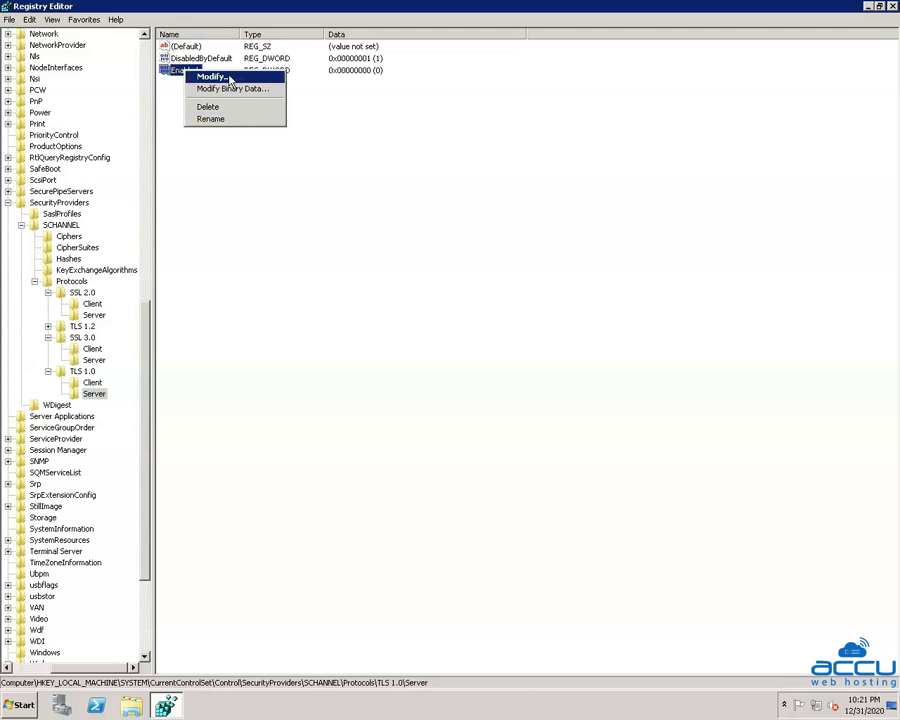
click(229, 78)
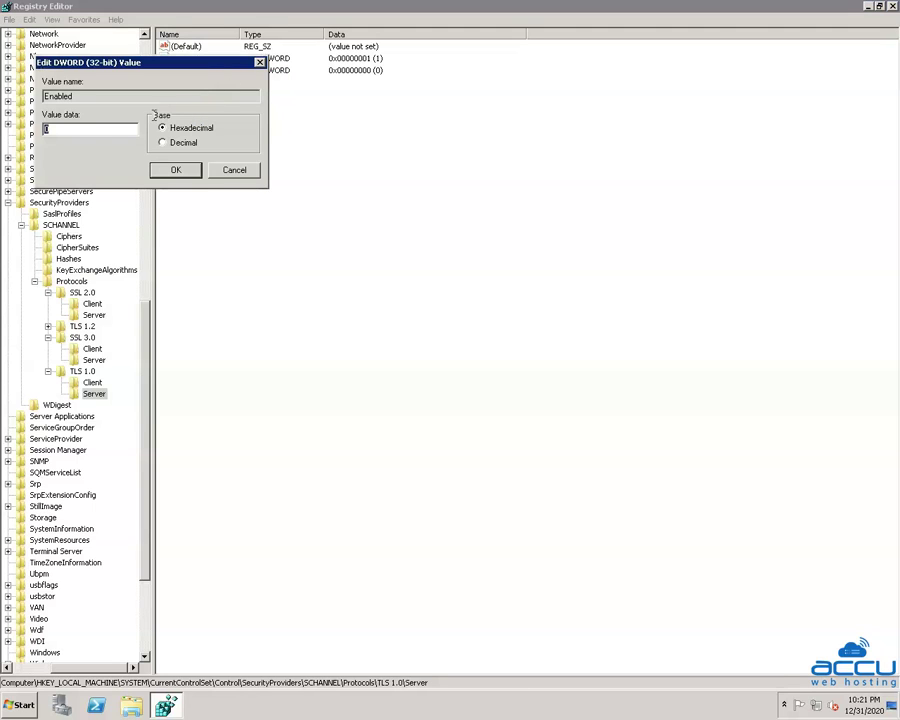
key(BackSpace)
text(1)
click(174, 172)
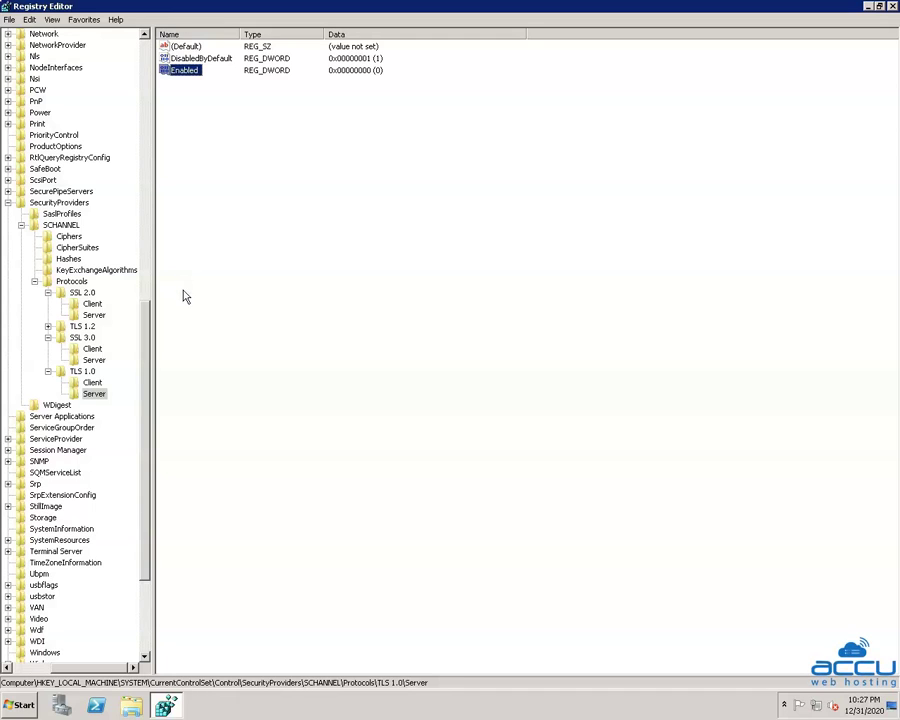
Step: Create a new key named TLS 1.1 under the Protocols key
click(84, 284)
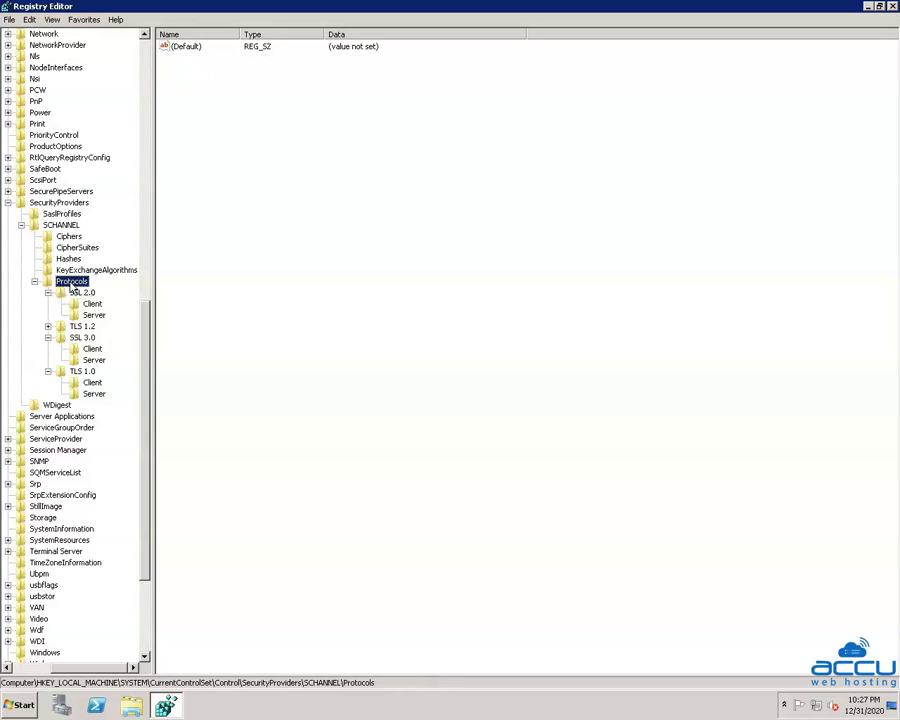
right_click(84, 284)
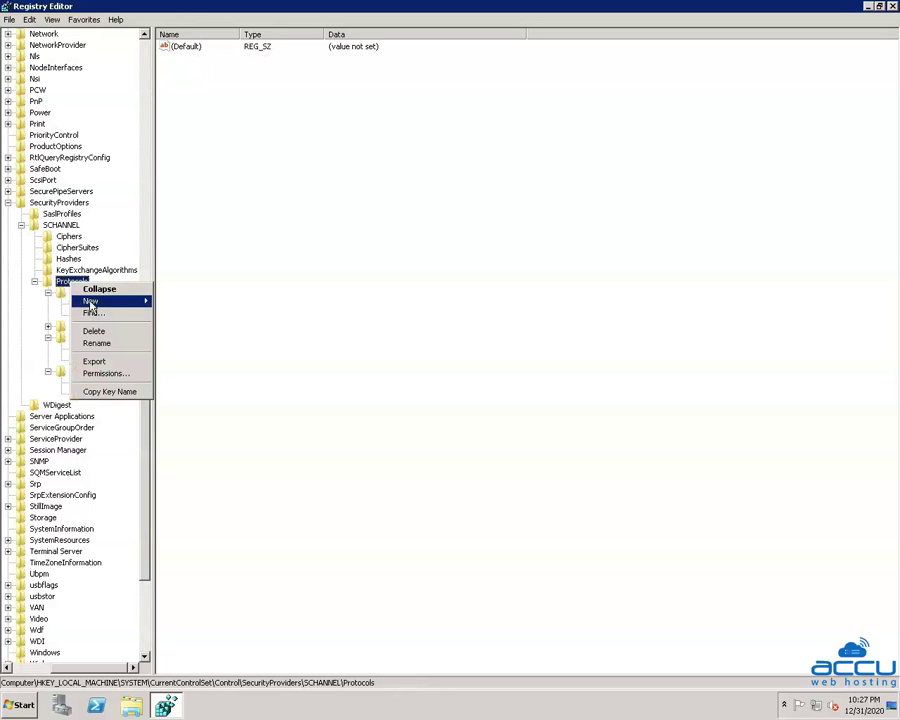
mouse_move(90, 302)
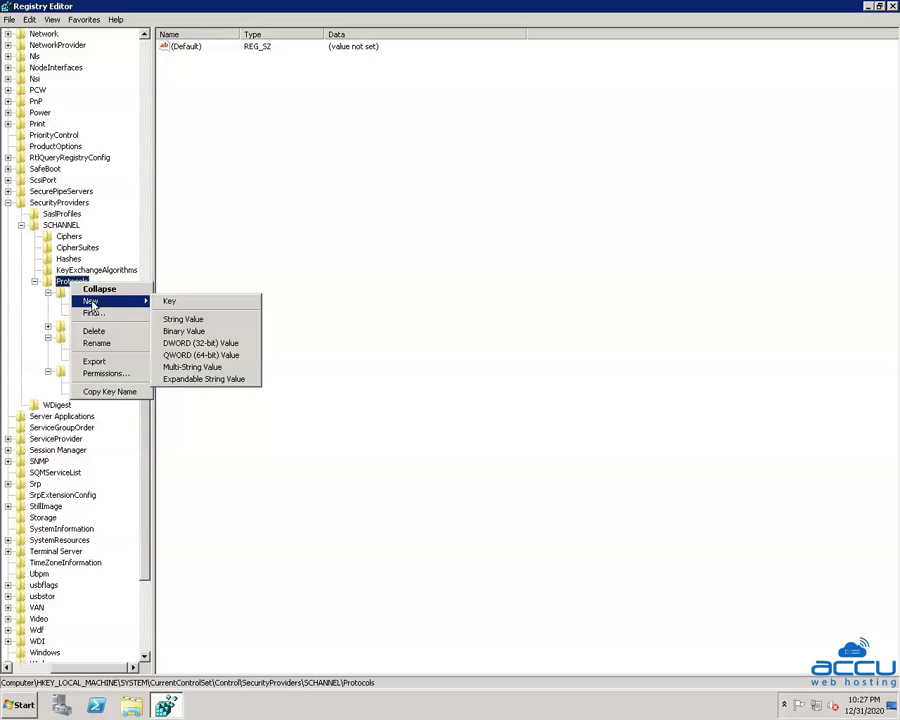
click(170, 302)
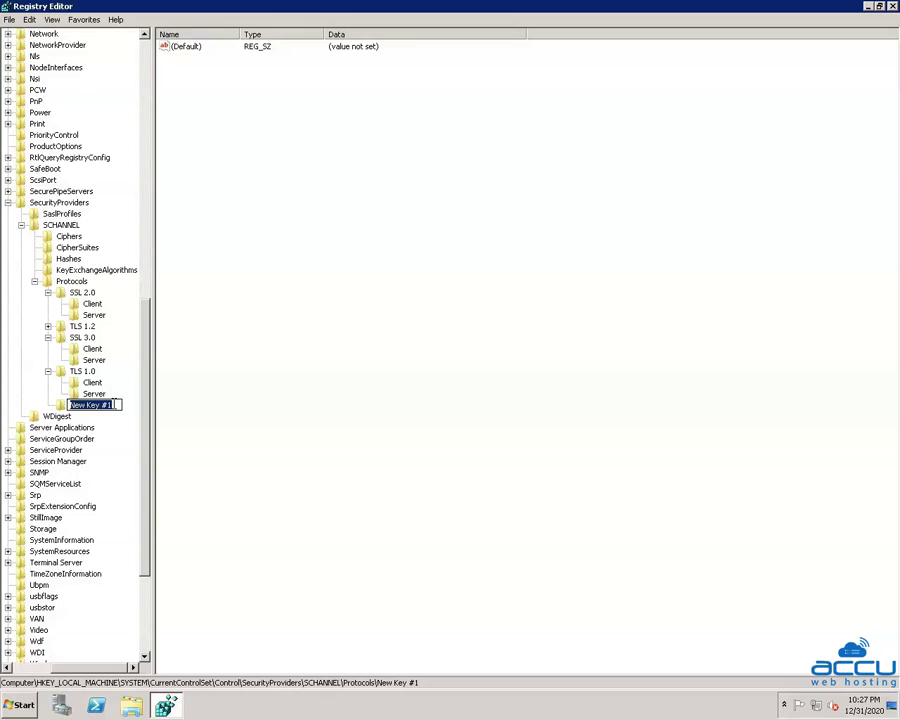
text(TLS 1.1)
key(Return)
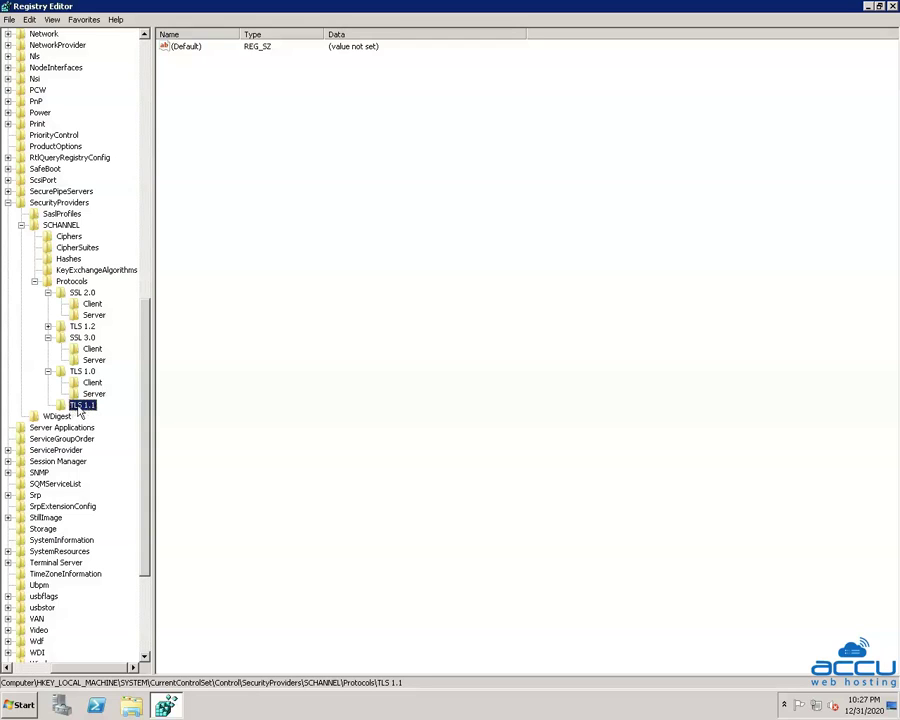
Step: Create a new key named Client under the TLS 1.1 key
right_click(79, 408)
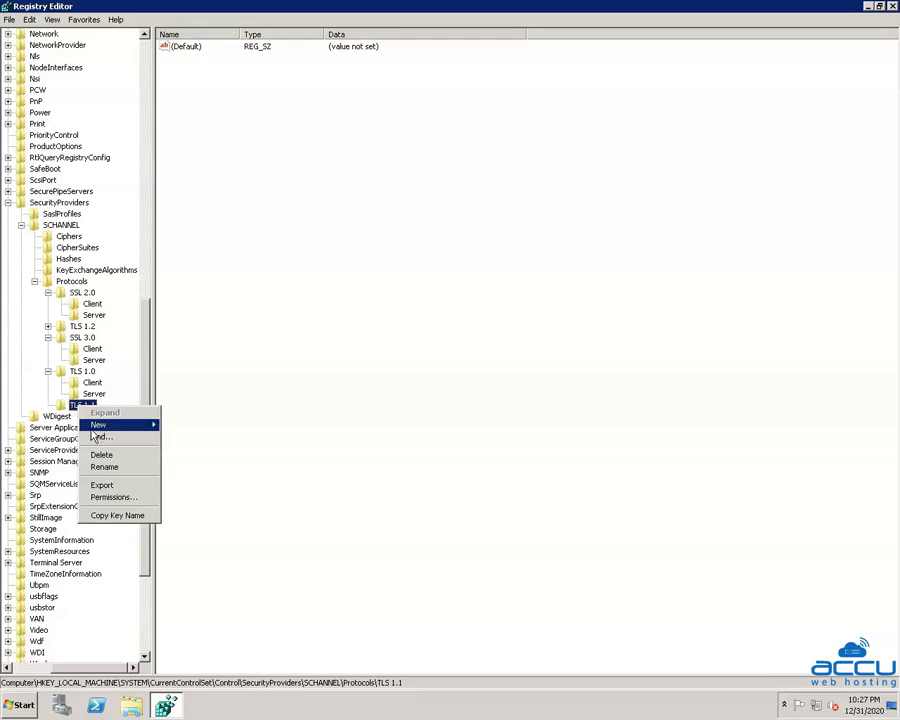
mouse_move(150, 427)
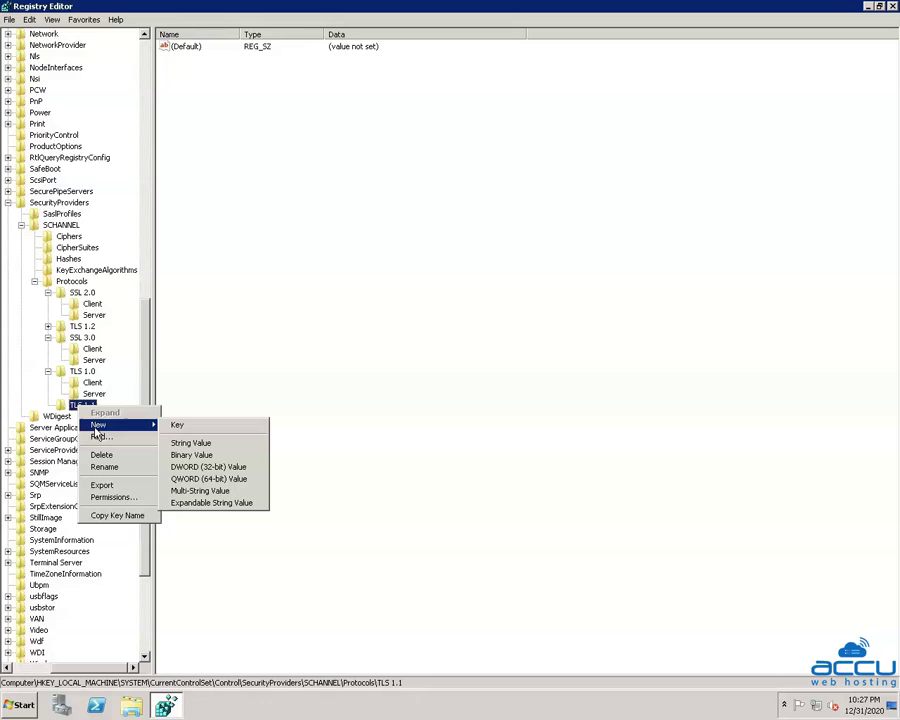
click(181, 429)
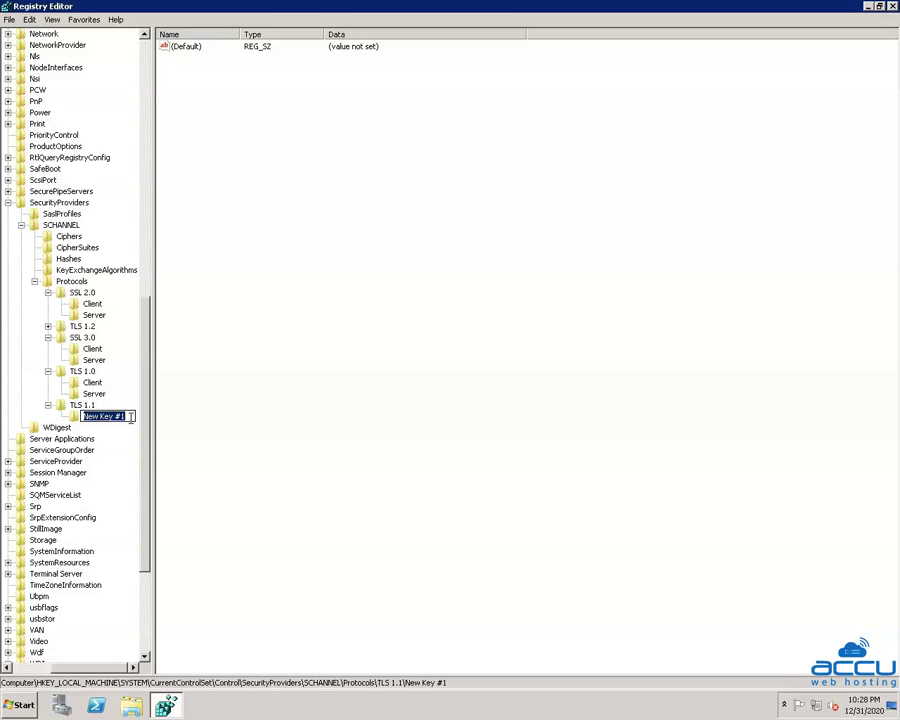
text(Client)
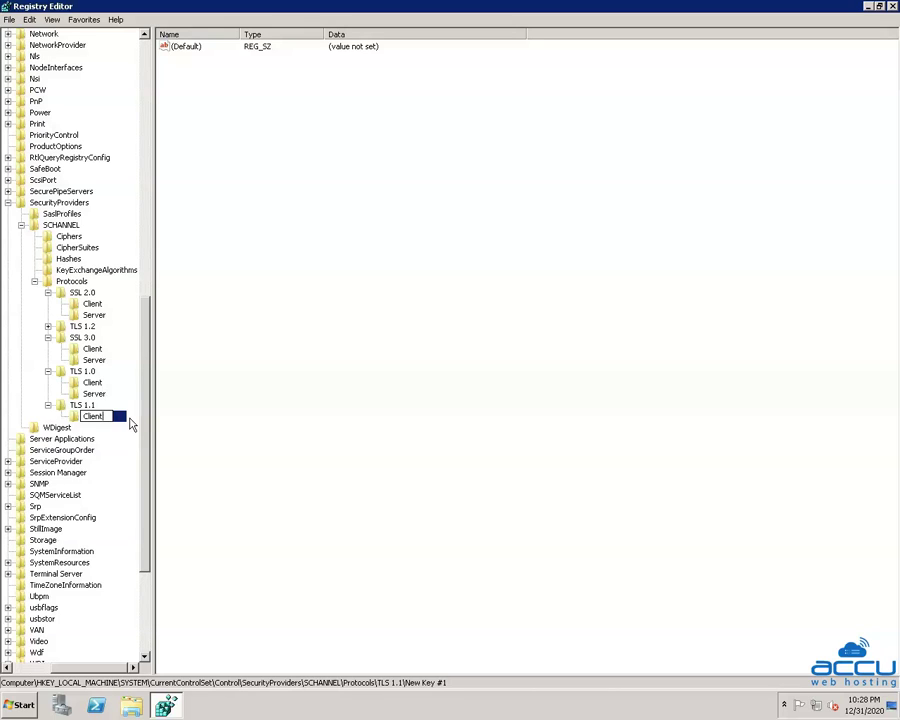
key(Return)
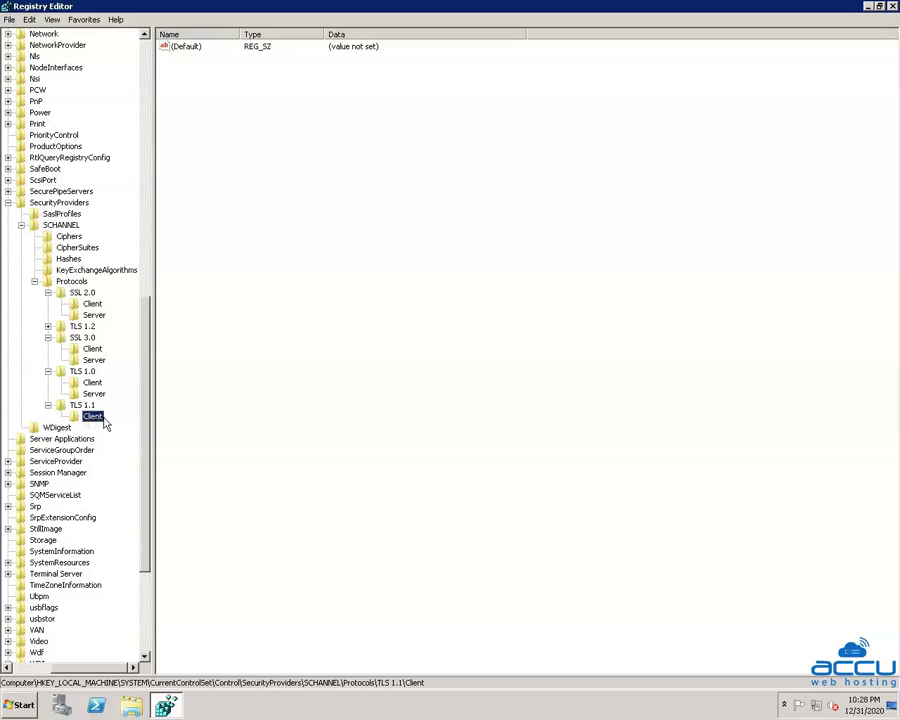
Step: Add a DWORD (32-bit) value named DisabledByDefault to the Client key under TLS 1.1
right_click(93, 420)
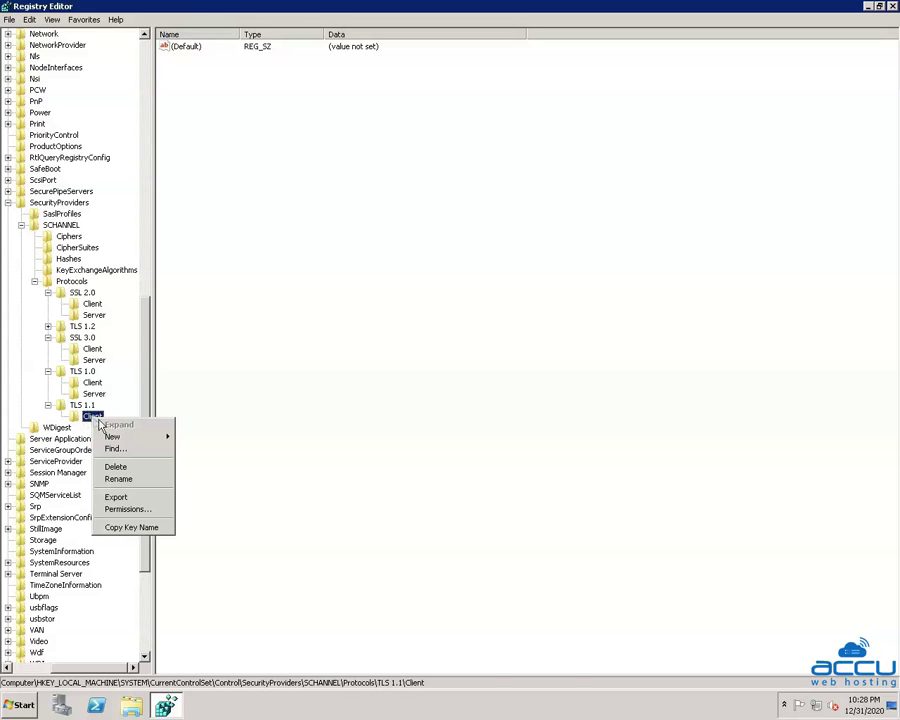
mouse_move(110, 437)
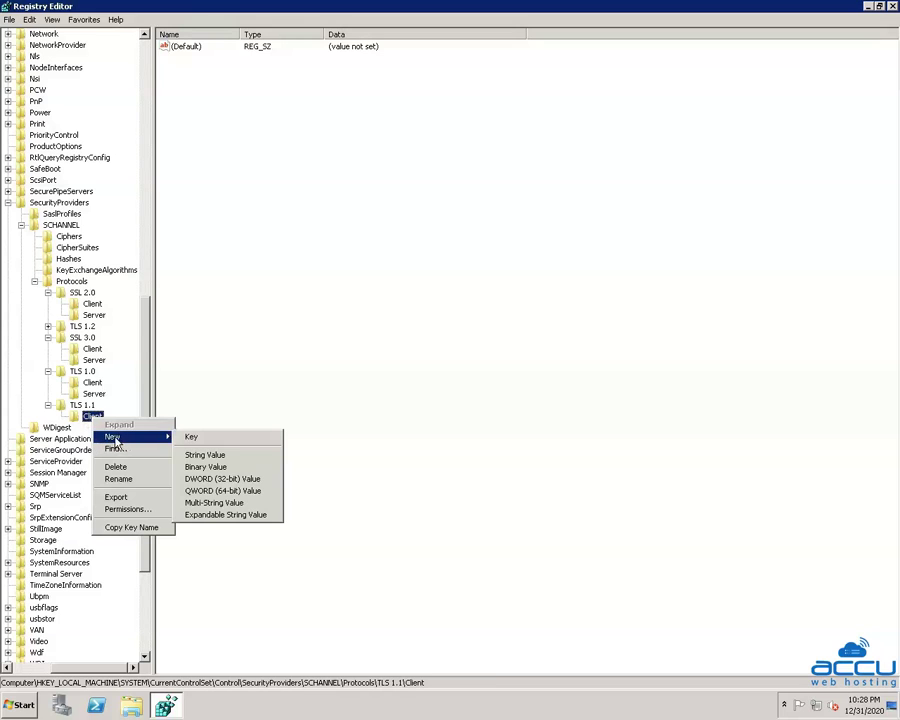
click(230, 479)
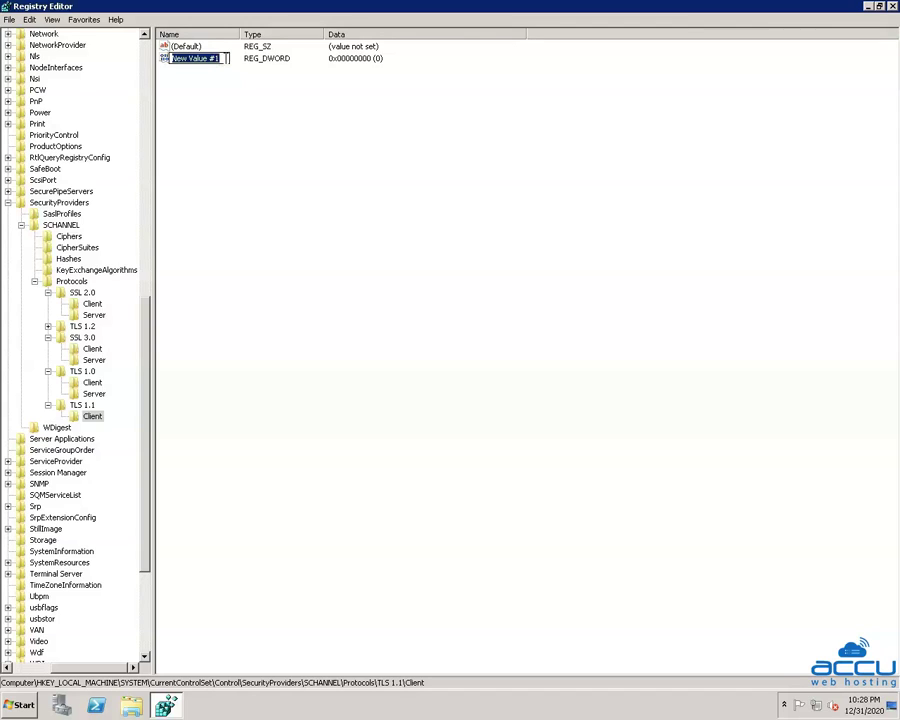
text(Dis)
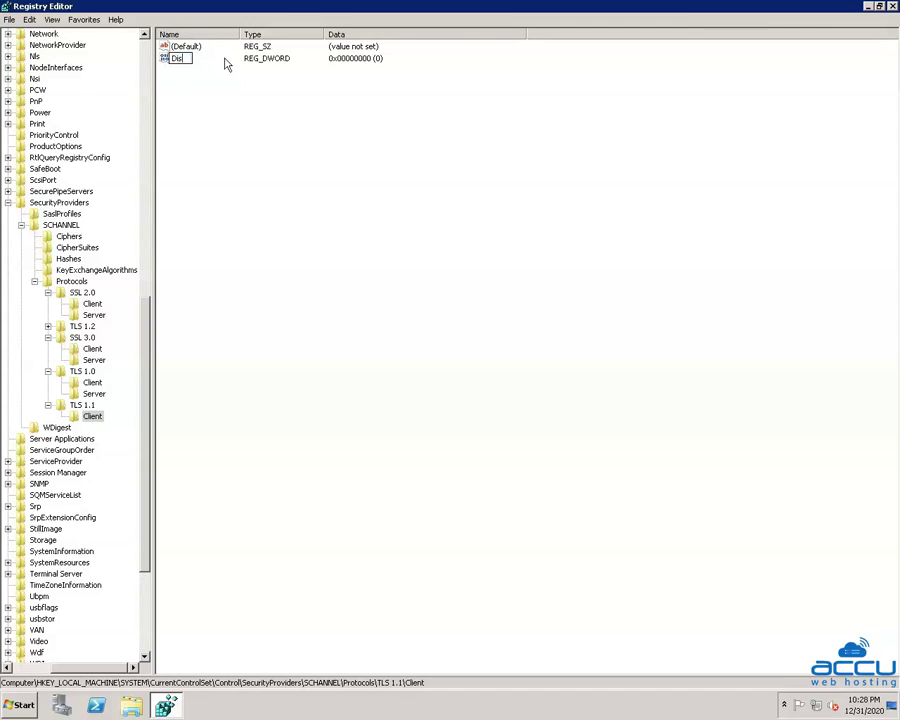
text(abledByDefault)
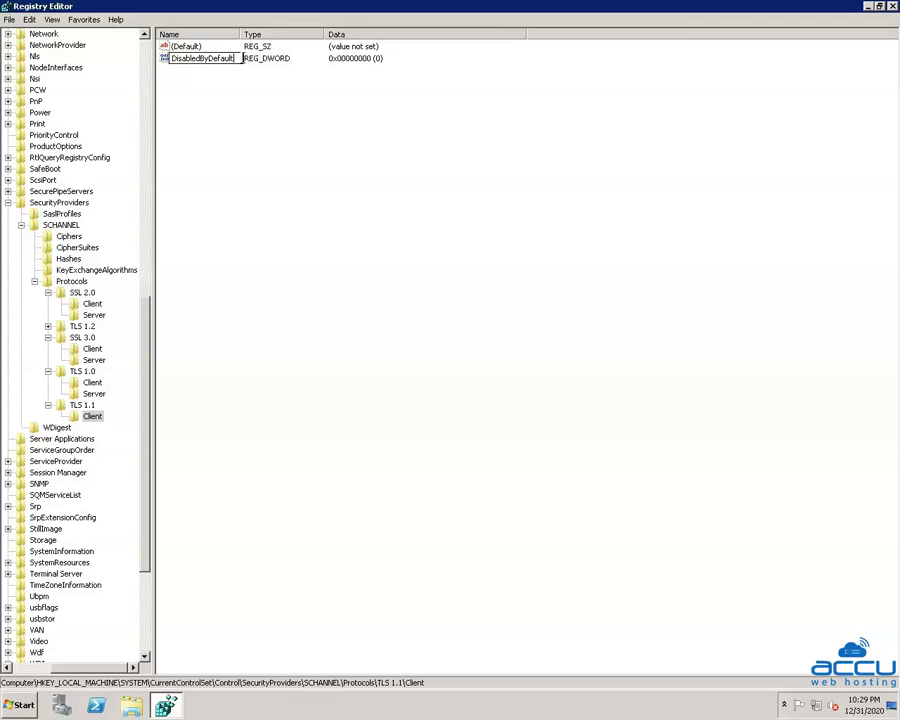
key(Return)
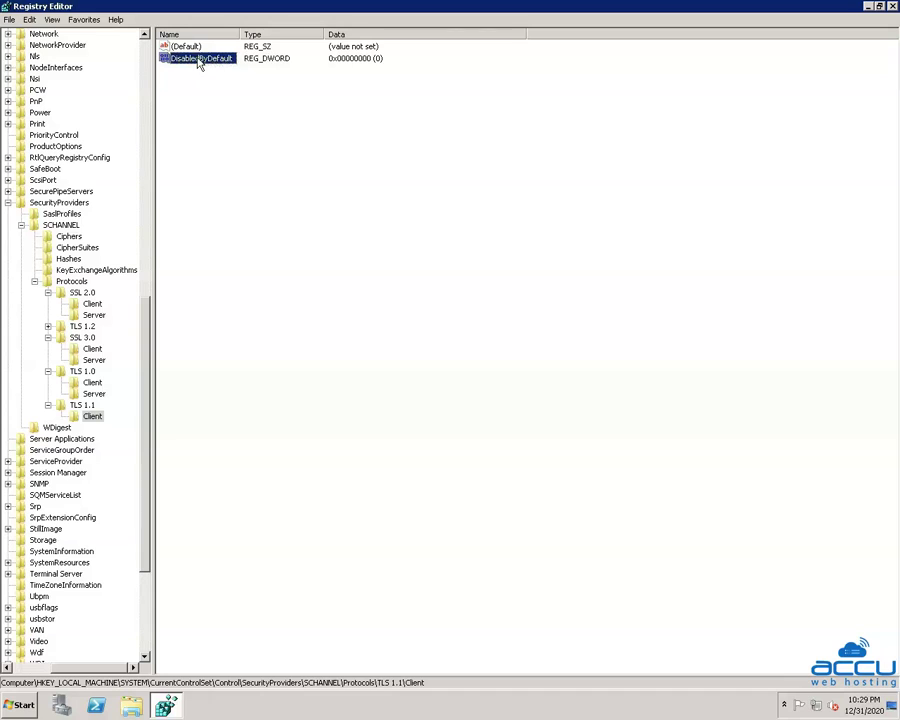
Step: Set DisabledByDefault in the TLS 1.1 Client key to 1 with the base set to Decimal
right_click(199, 61)
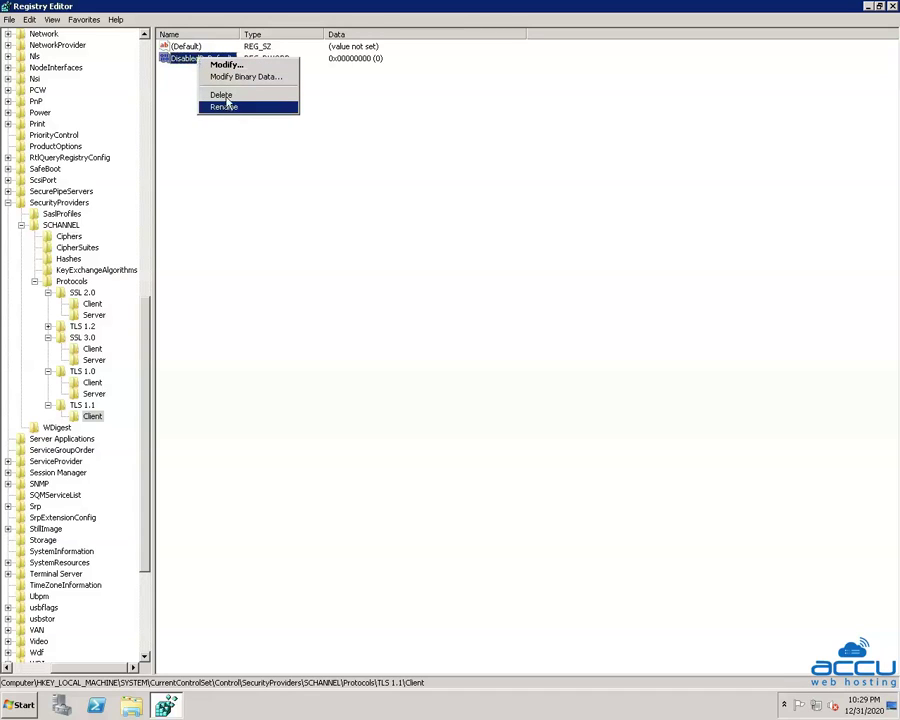
click(226, 66)
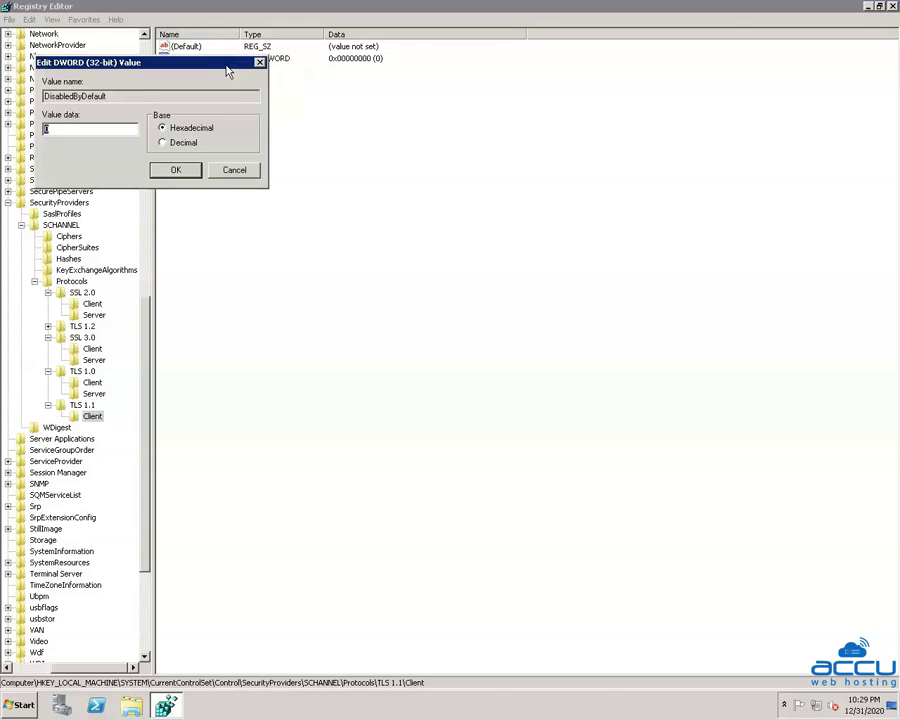
click(165, 145)
drag(44, 130, 58, 129)
text(1)
click(174, 171)
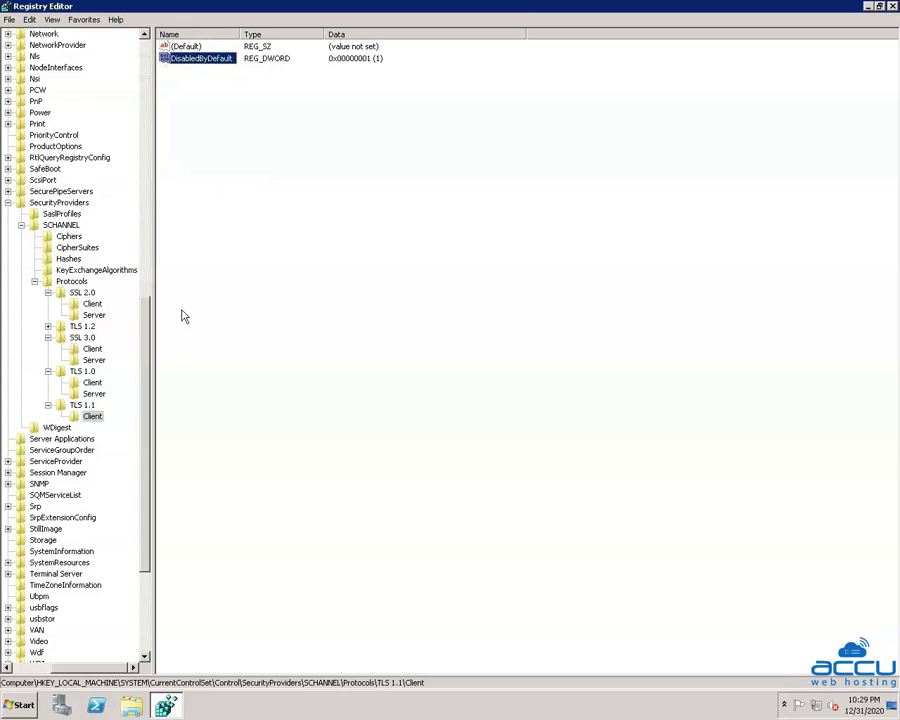
Step: Add a DWORD (32-bit) value named Enabled to the Client key under TLS 1.1
right_click(93, 420)
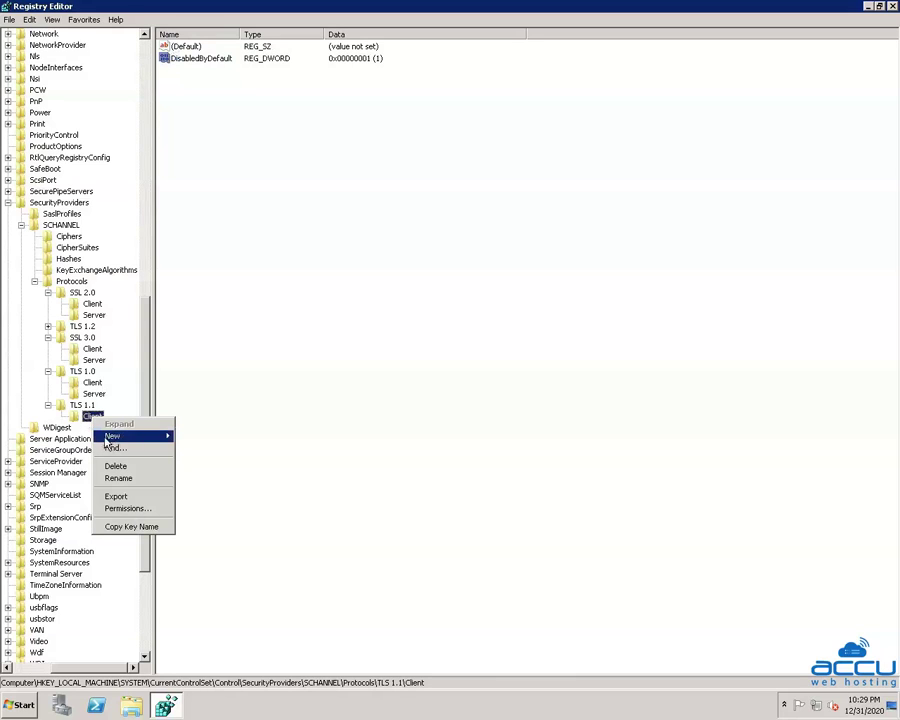
mouse_move(108, 440)
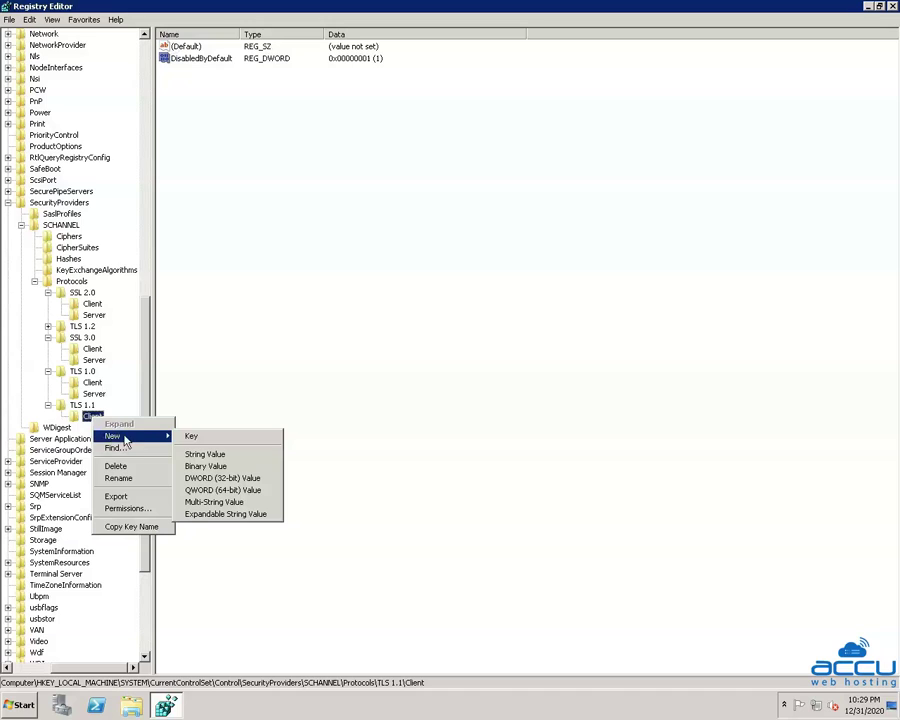
click(224, 480)
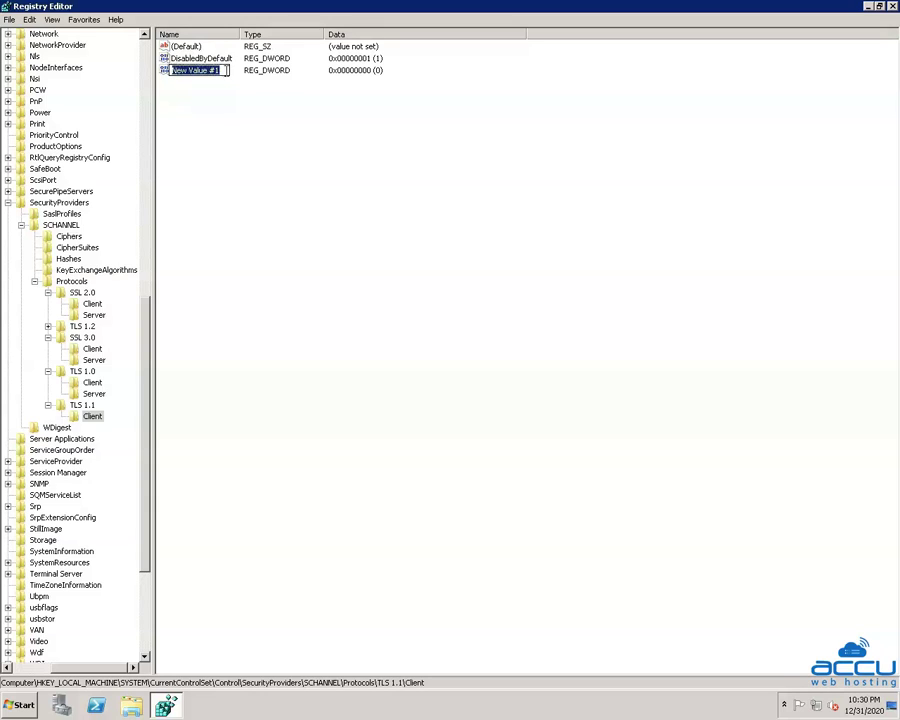
text(Enabled)
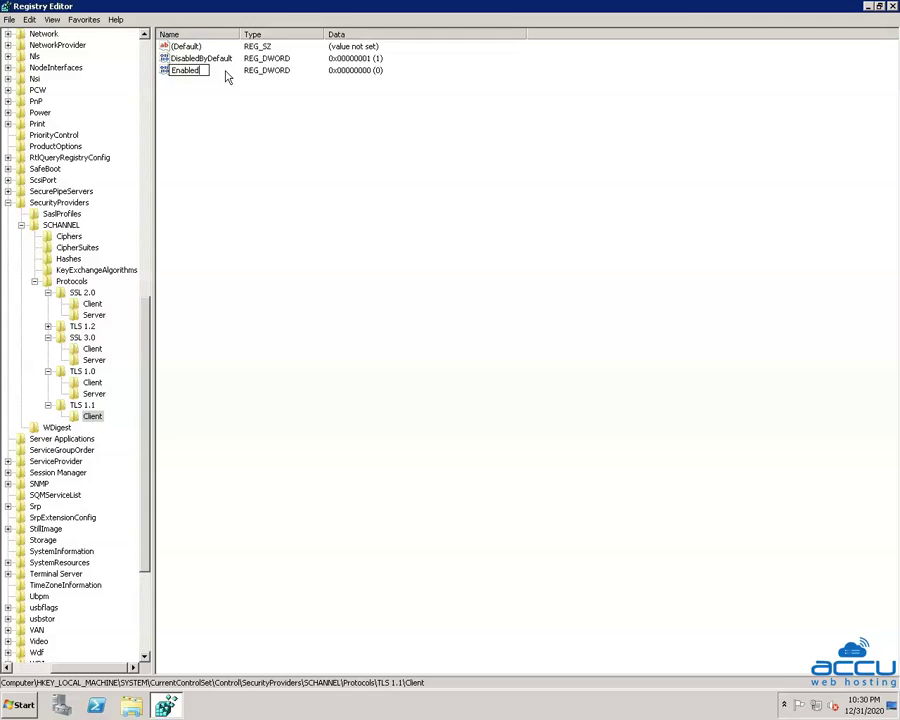
key(Return)
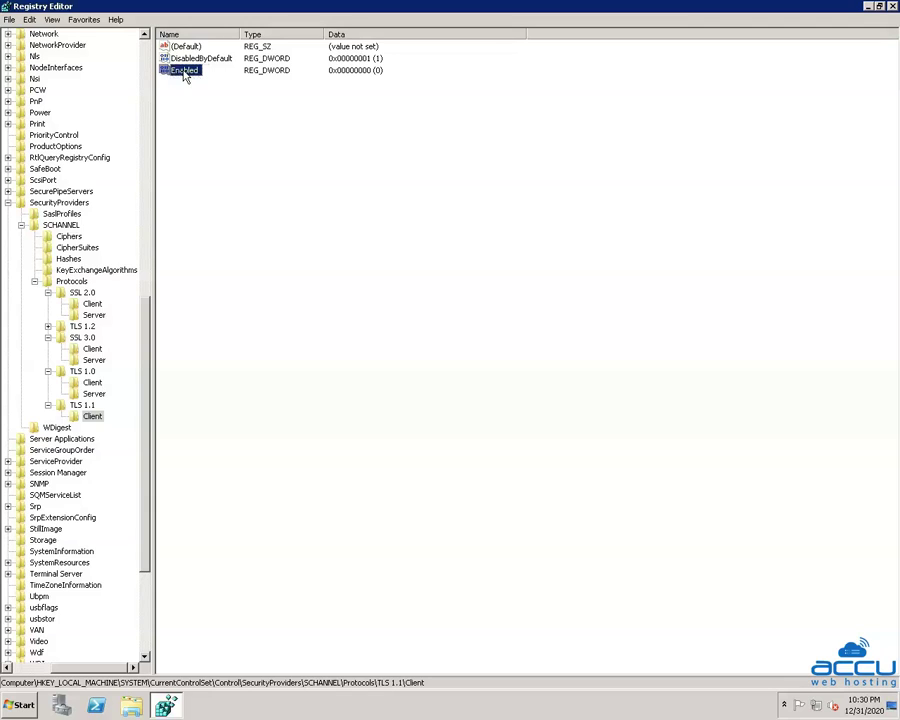
Step: Set the Enabled value in the TLS 1.1 Client key to 0
right_click(184, 71)
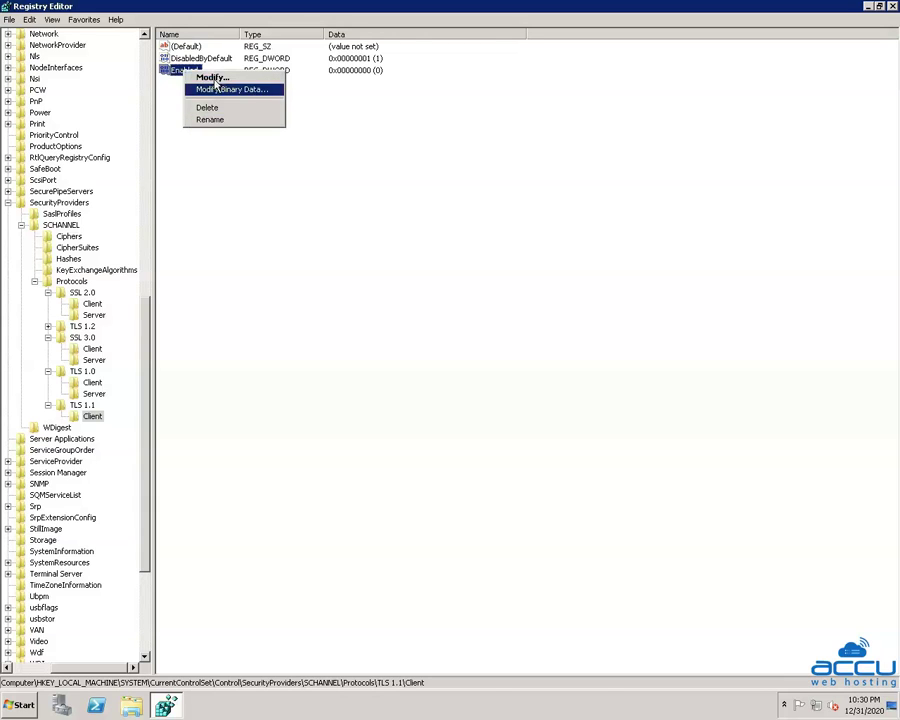
click(212, 78)
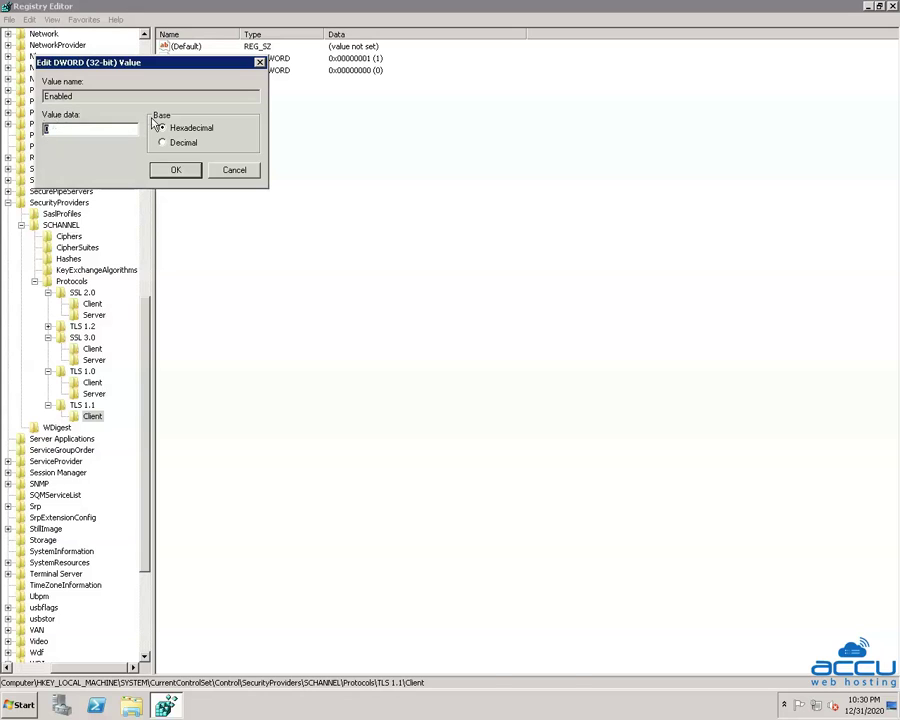
click(176, 172)
click(175, 170)
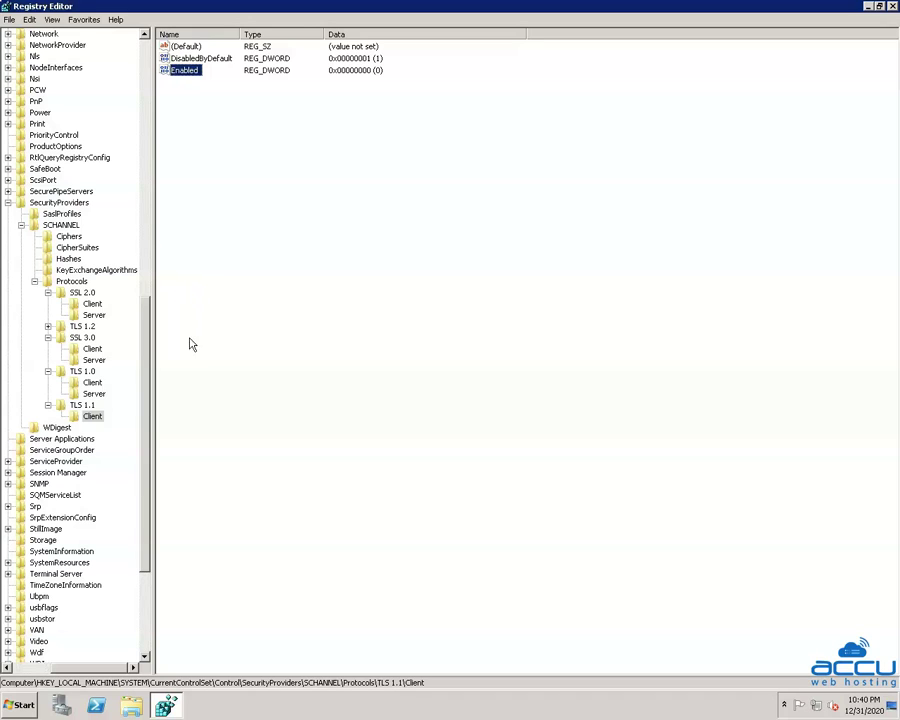
Step: Create a new key named Server under the TLS 1.1 key
click(75, 407)
right_click(76, 407)
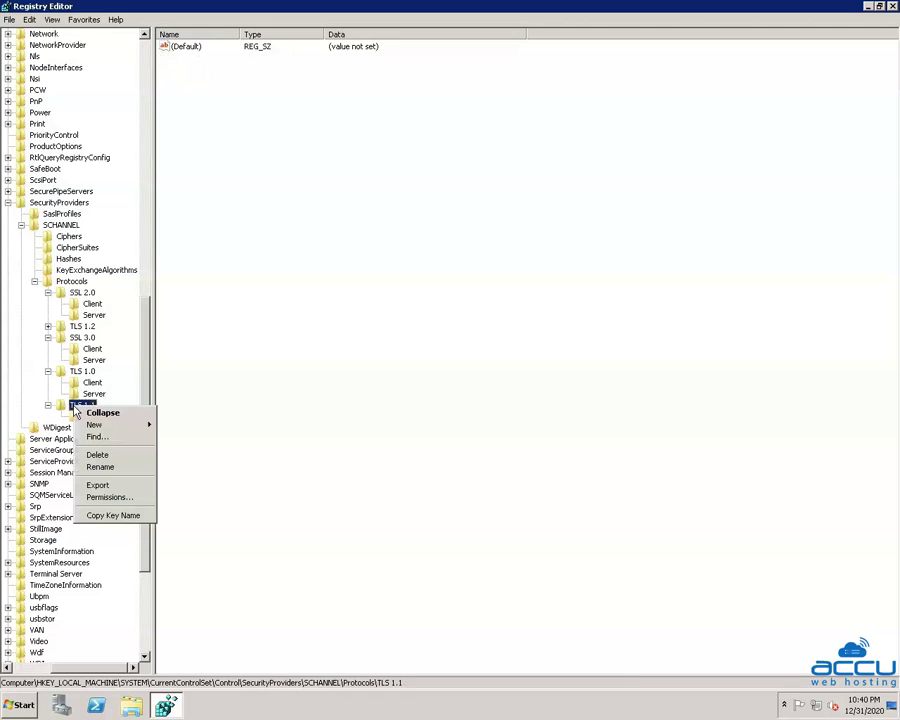
mouse_move(105, 425)
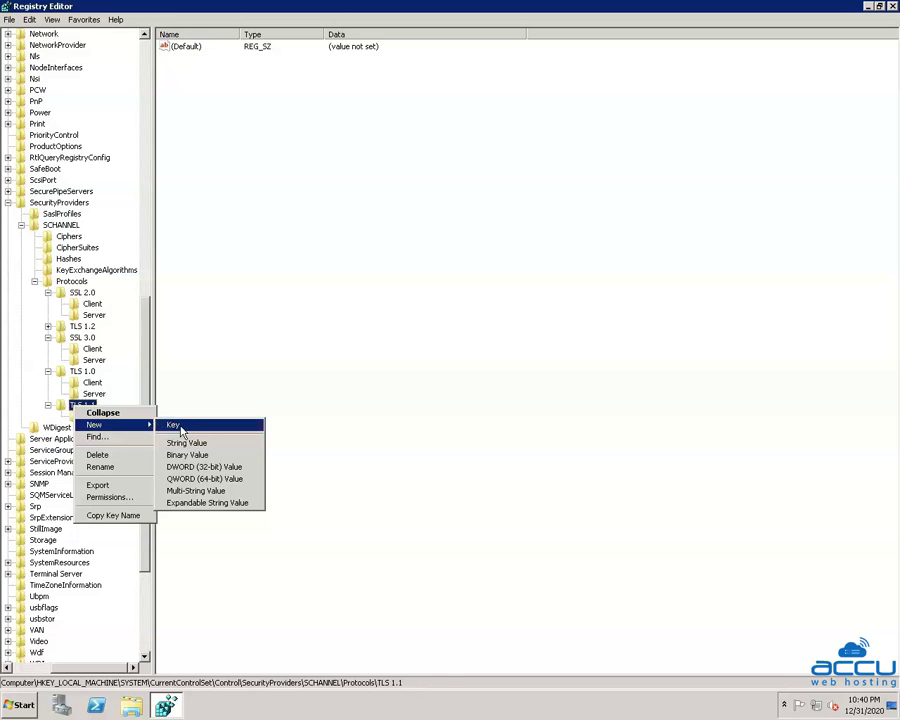
click(181, 430)
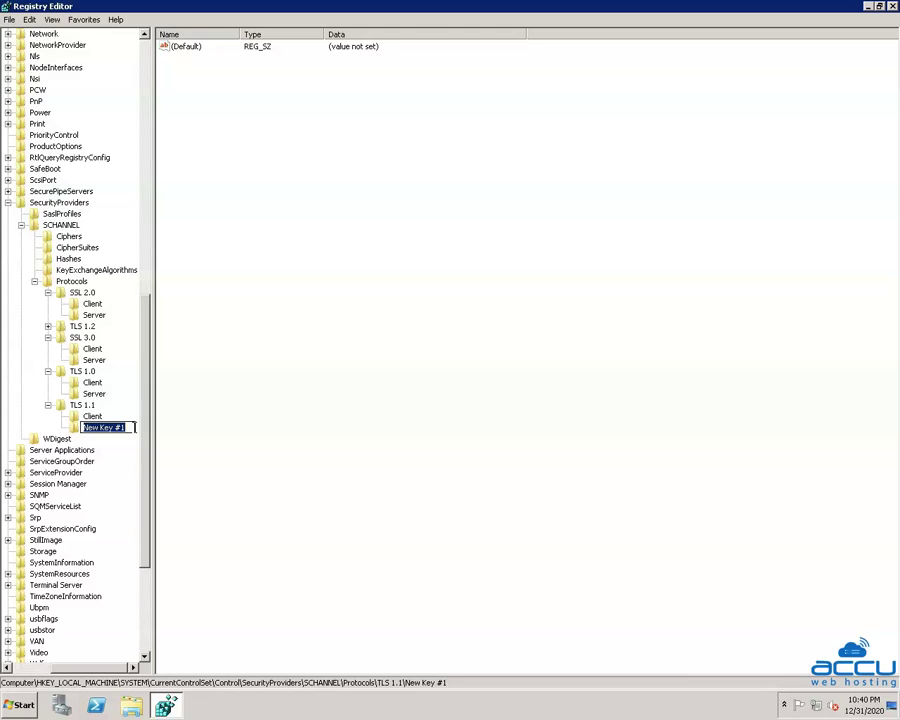
text(Server)
key(Return)
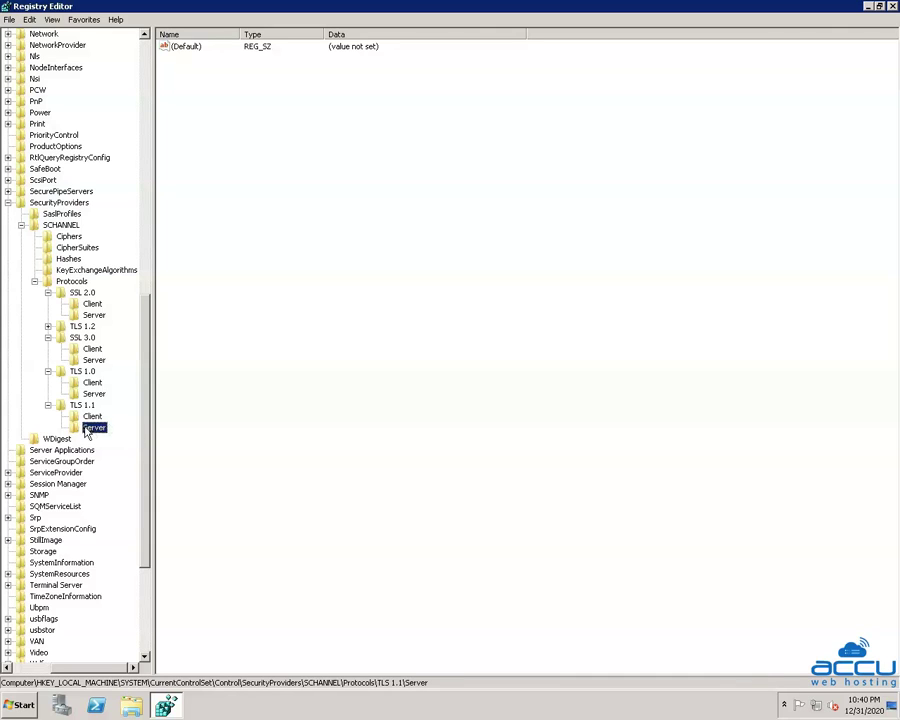
Step: Add a DWORD (32-bit) value named DisabledByDefault to the Server key under TLS 1.1
right_click(89, 430)
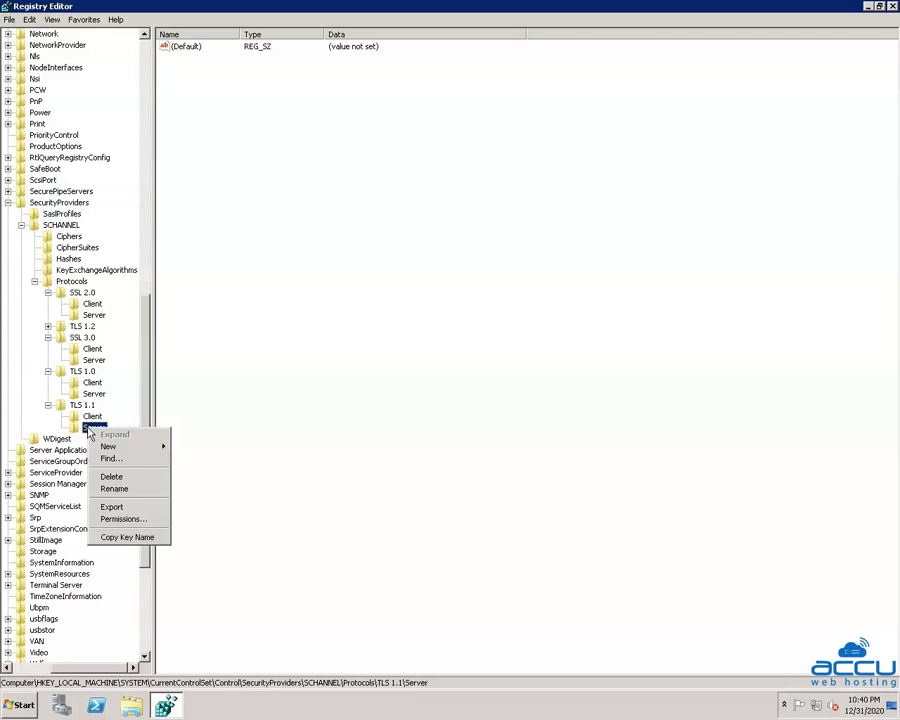
mouse_move(108, 447)
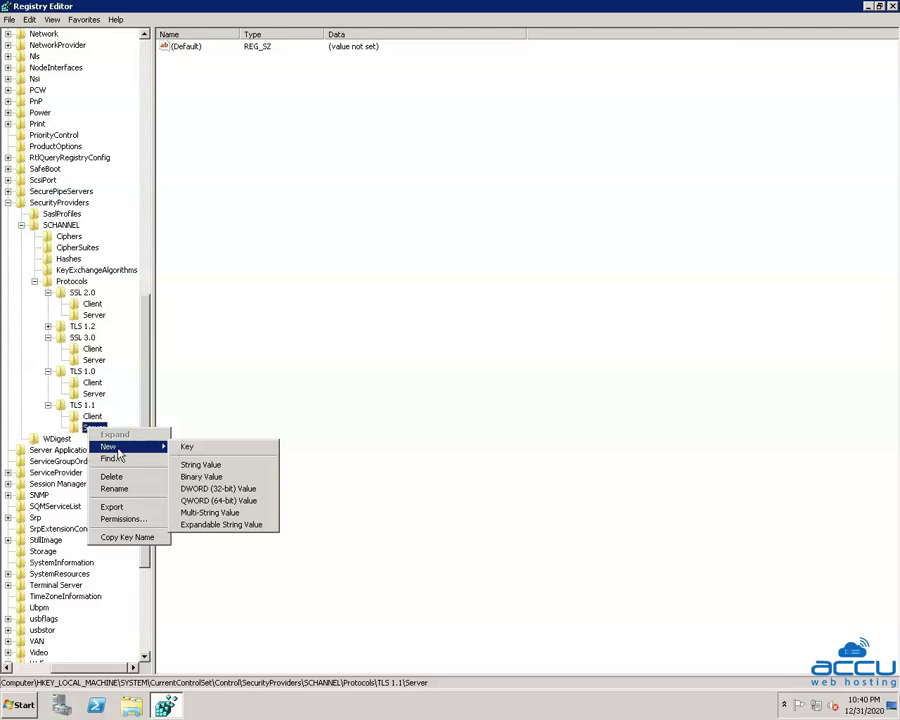
click(227, 490)
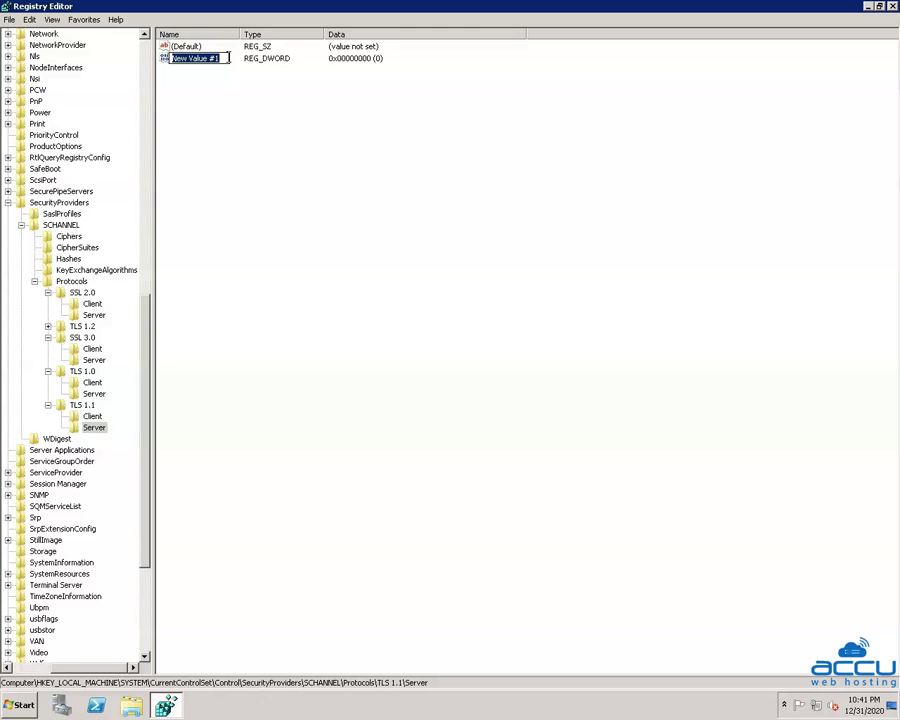
text(DisabledByDefault)
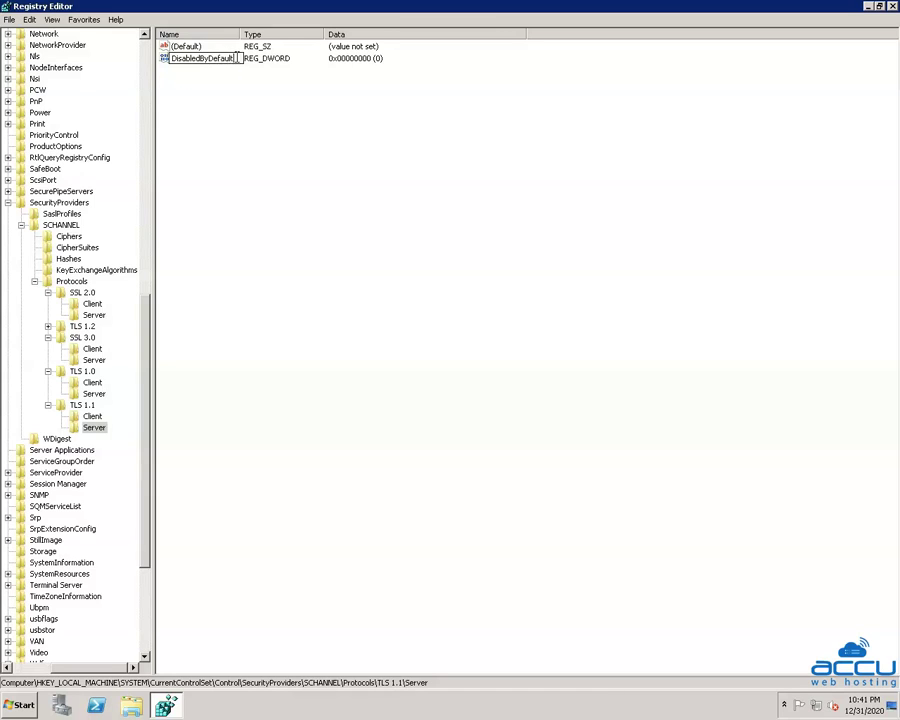
key(Return)
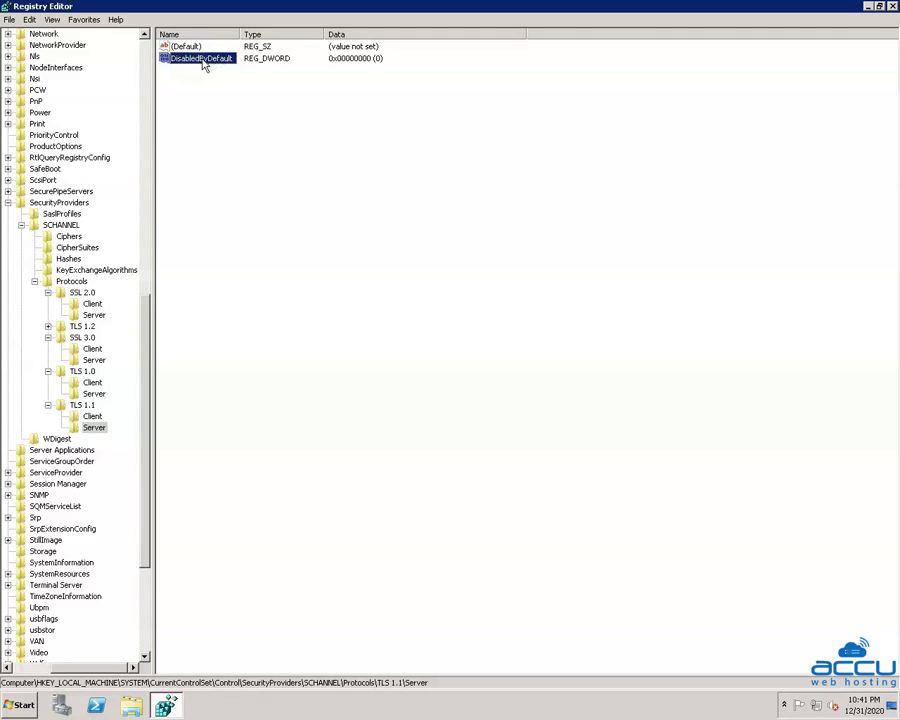
Step: Set DisabledByDefault in the TLS 1.1 Server key to 1 with the base set to Decimal
right_click(202, 61)
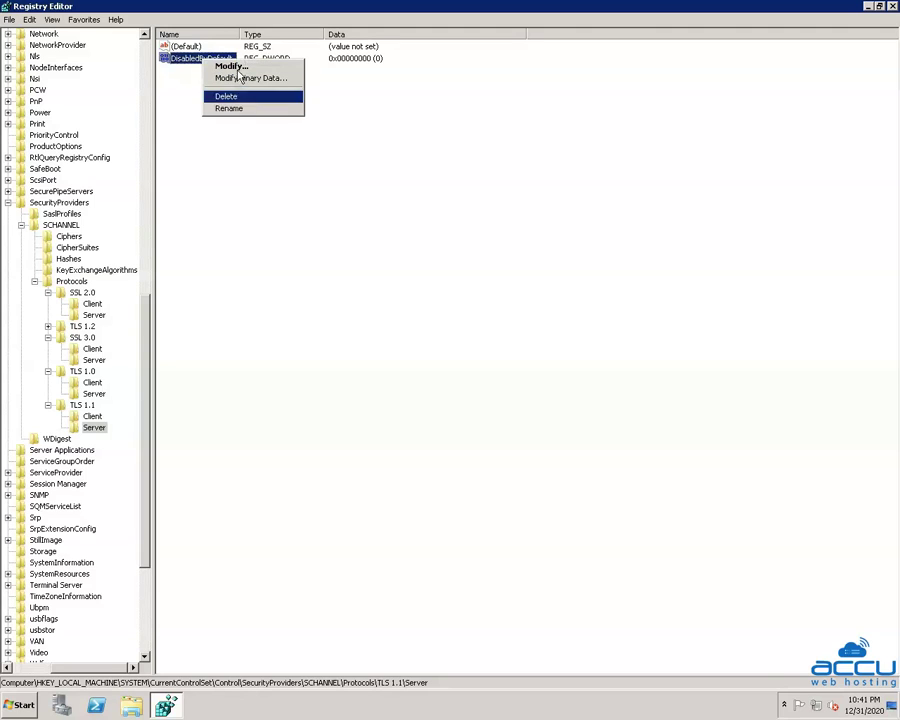
click(239, 68)
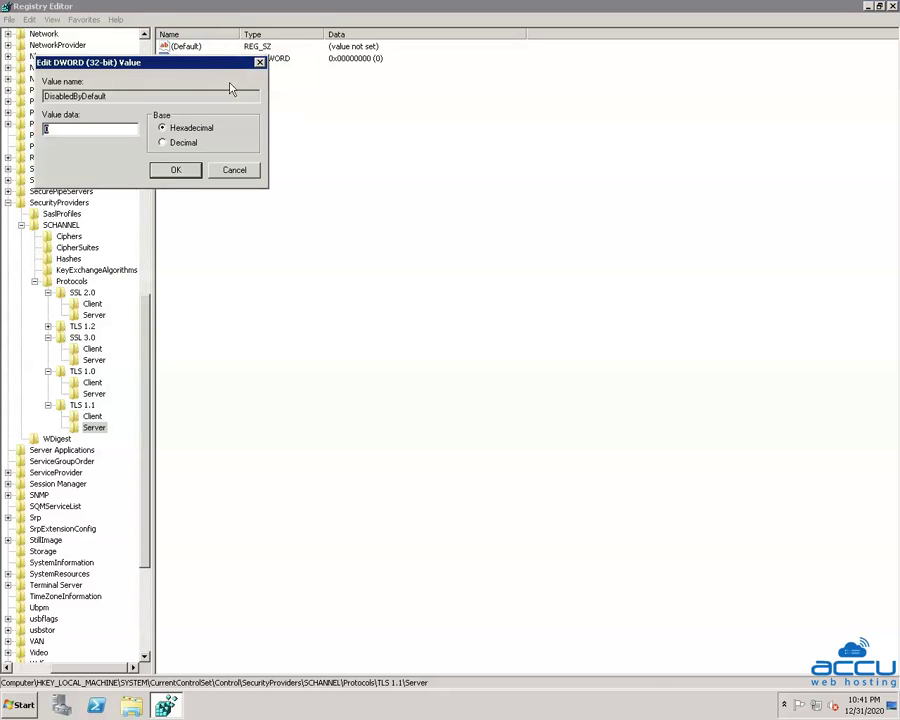
click(163, 144)
click(174, 171)
click(176, 171)
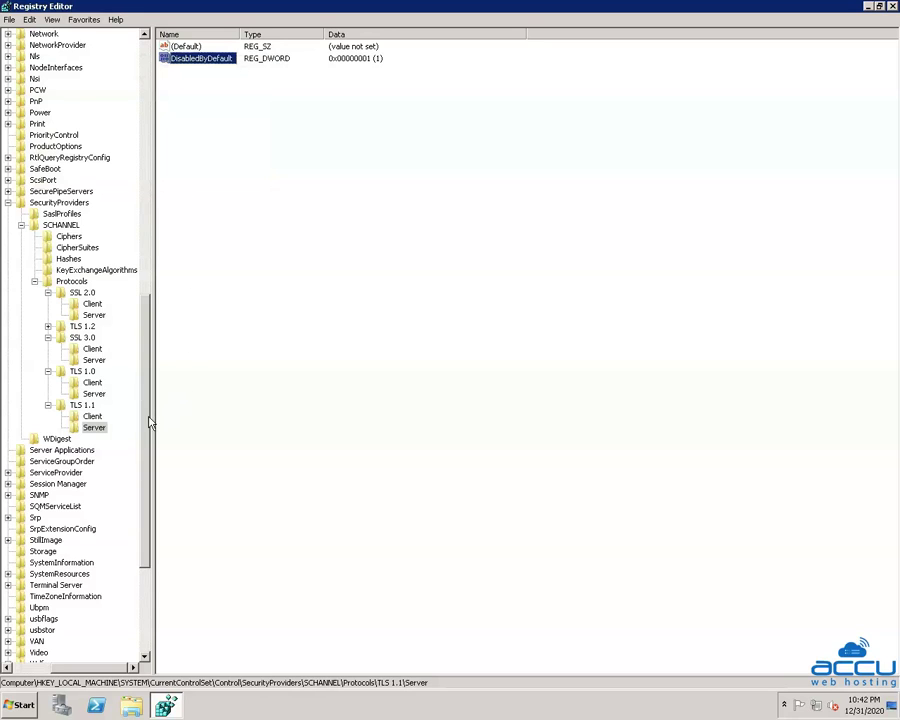
Step: Add a DWORD (32-bit) value named Enabled to the Server key under TLS 1.1
right_click(85, 430)
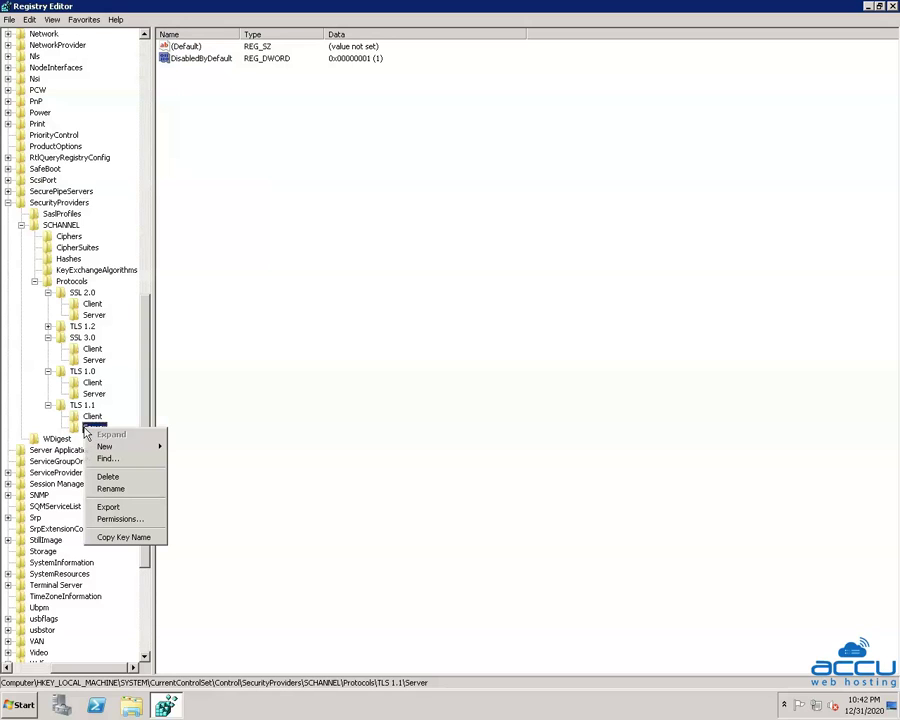
mouse_move(100, 450)
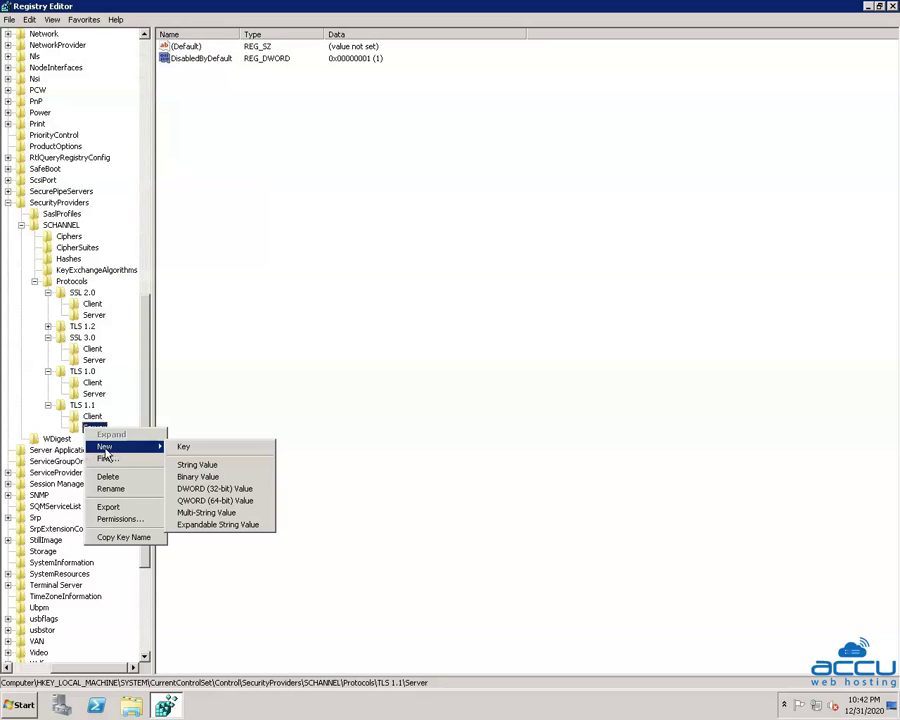
click(233, 490)
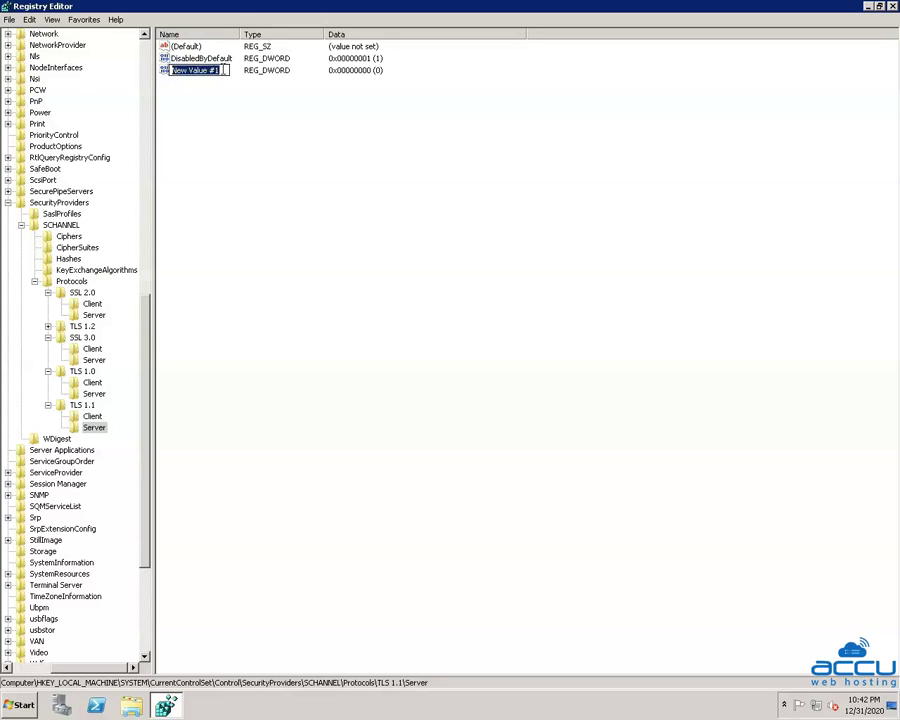
text(Enable)
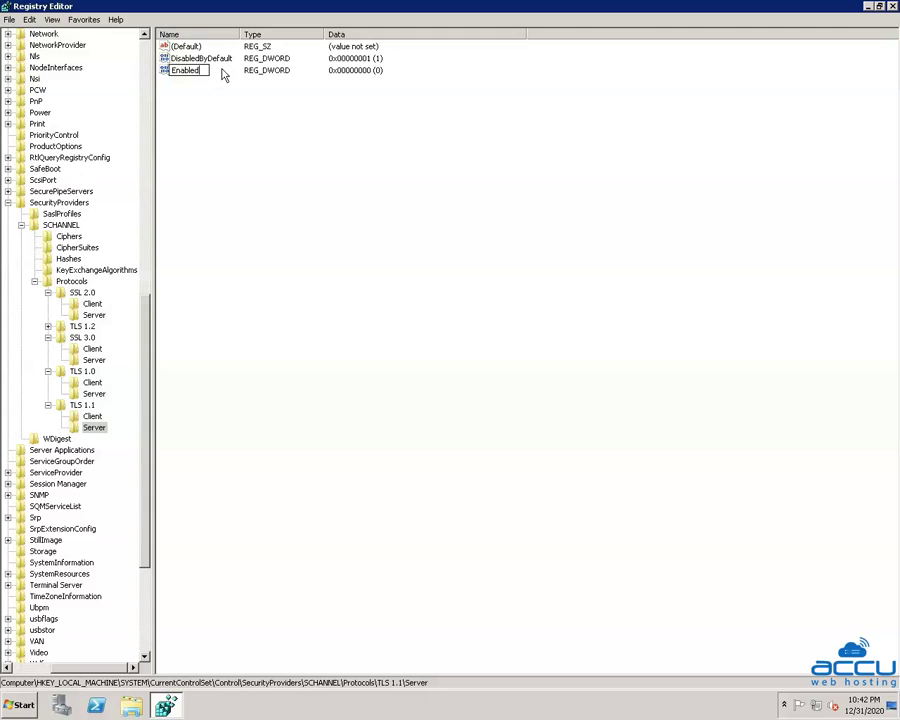
text(d)
key(Return)
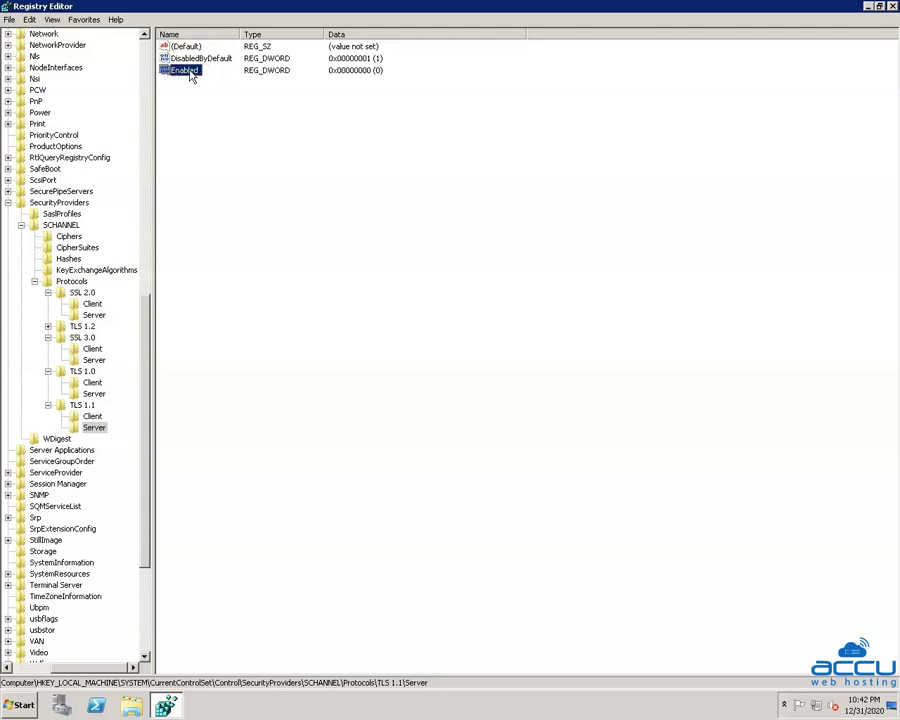
Step: Set the Enabled value in the TLS 1.1 Server key to 0
right_click(191, 75)
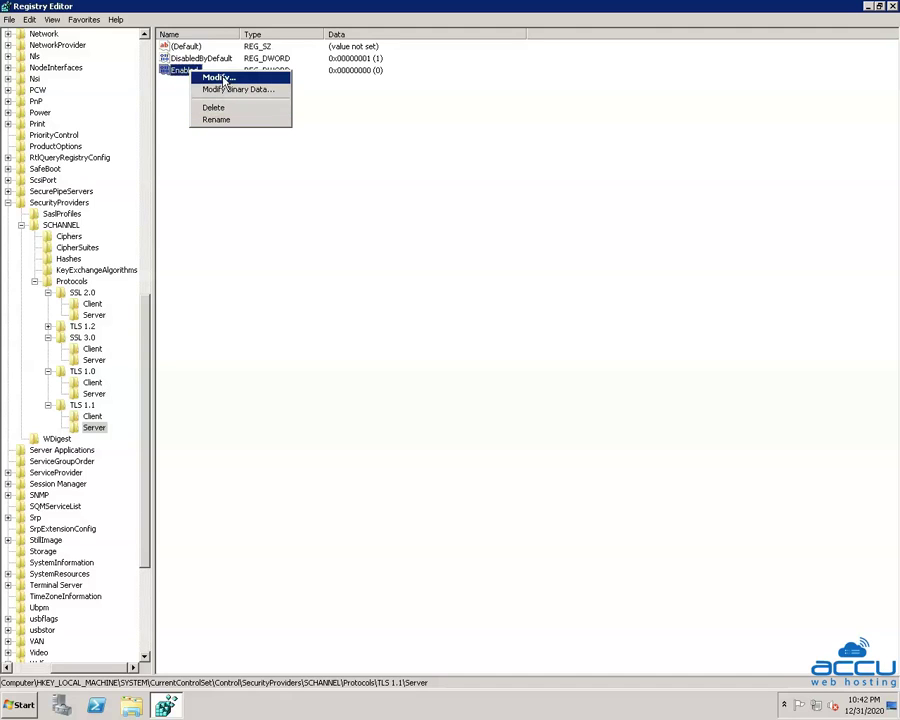
click(222, 79)
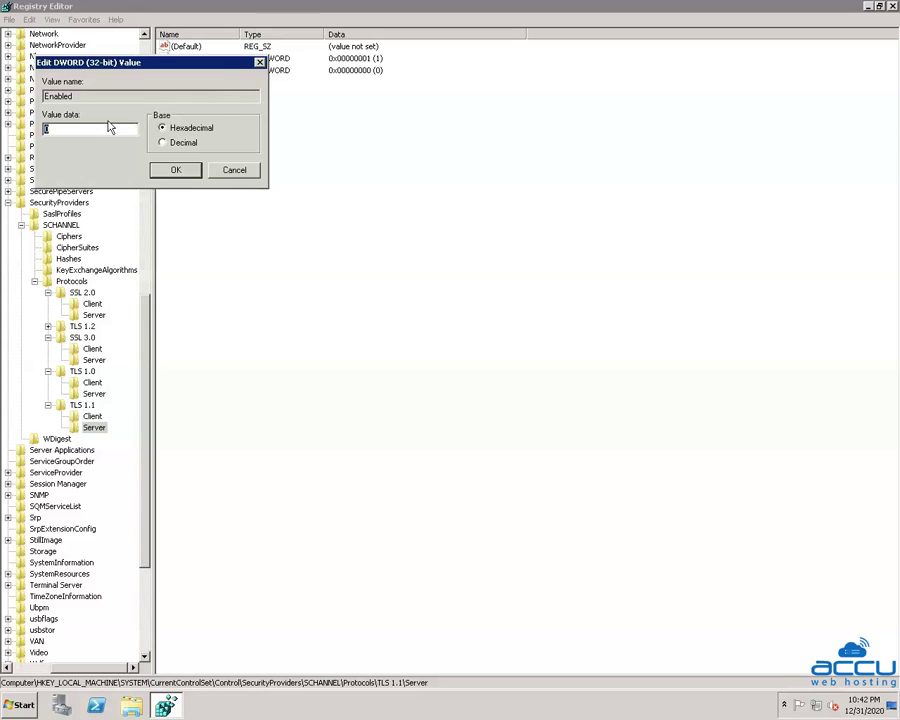
key(BackSpace)
text(1)
click(176, 171)
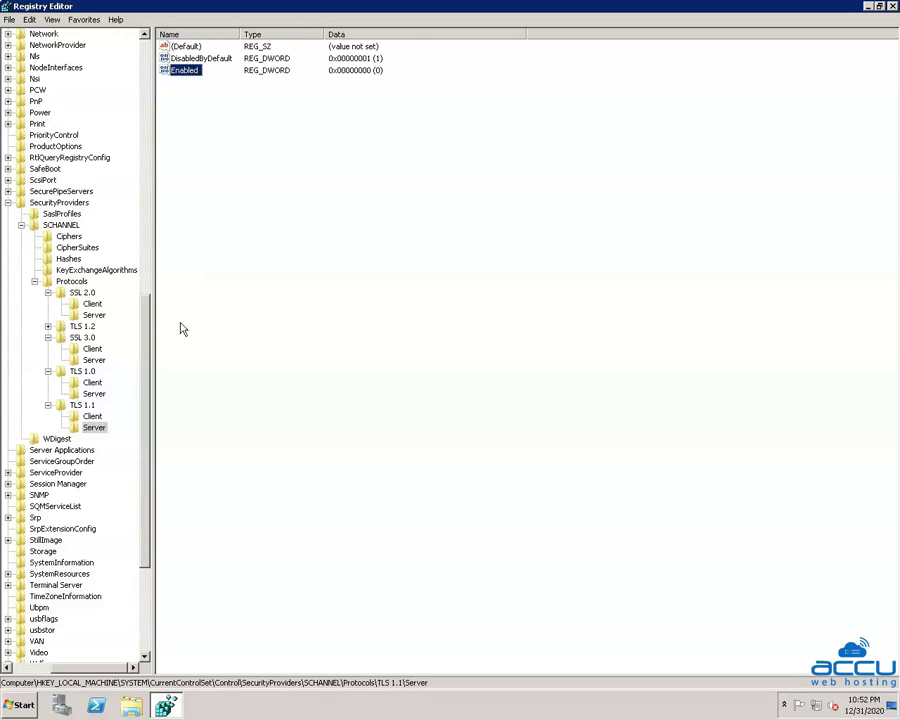
Step: Check the DisabledByDefault and Enabled values in the Client and Server keys under TLS 1.2
click(48, 327)
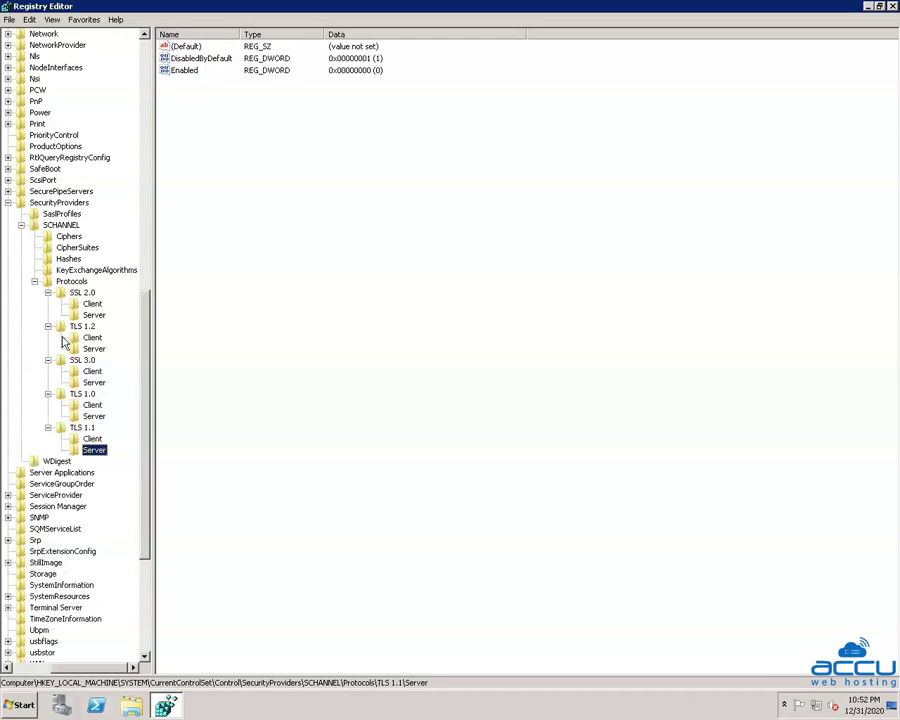
click(92, 337)
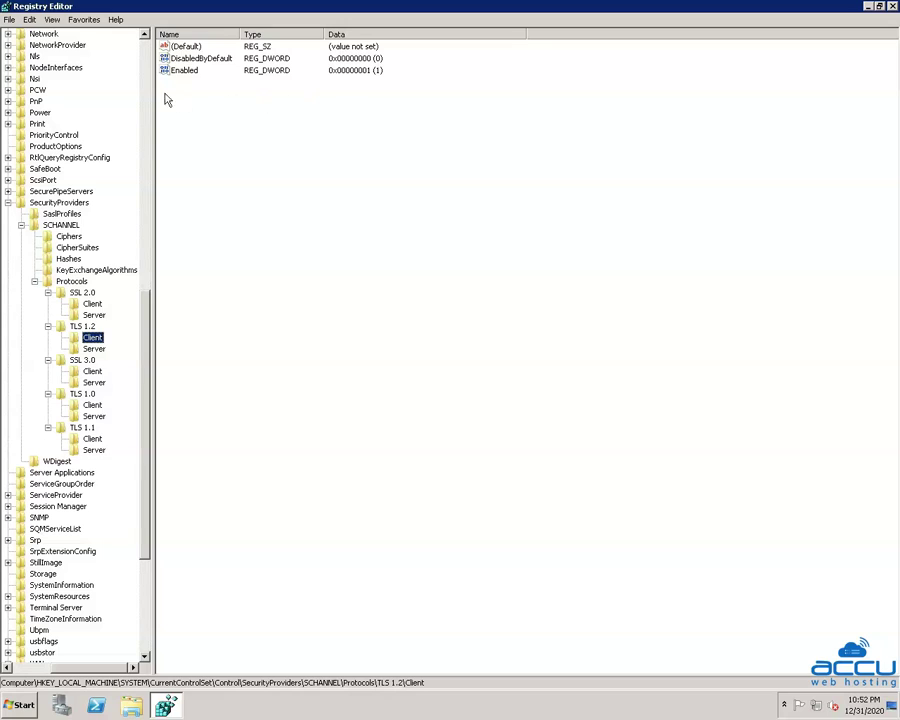
click(96, 349)
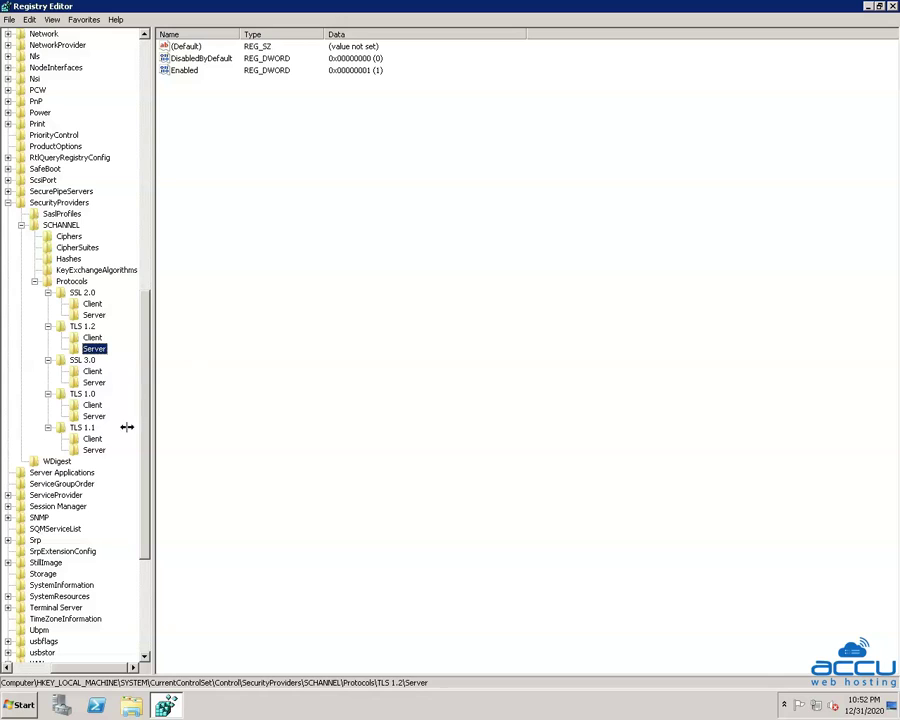
Step: Collapse the registry tree from the TLS 1.1 key up to Computer and close the Registry Editor
click(48, 427)
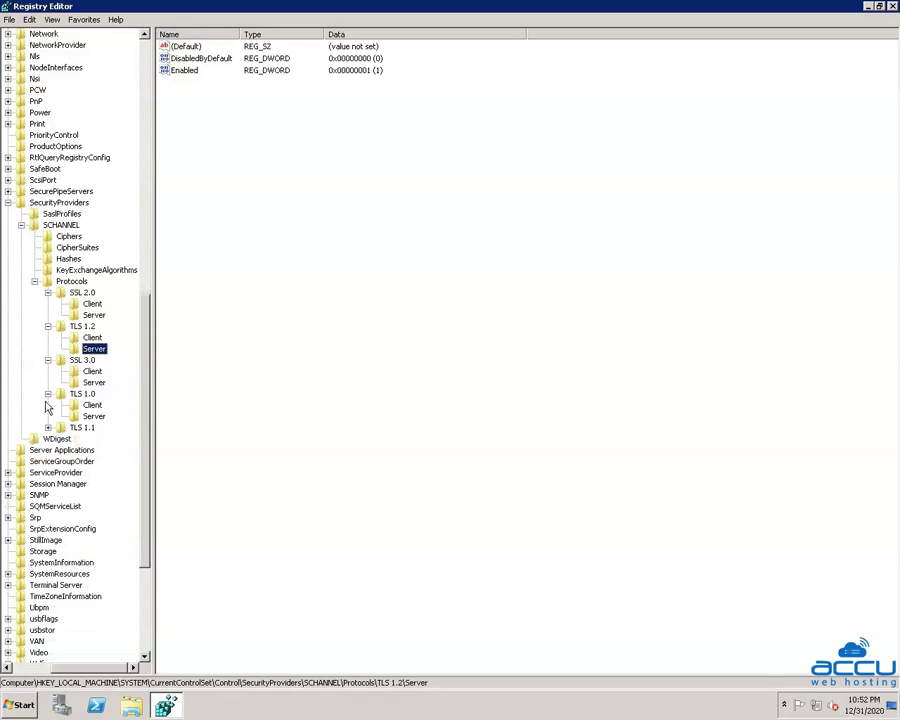
click(34, 281)
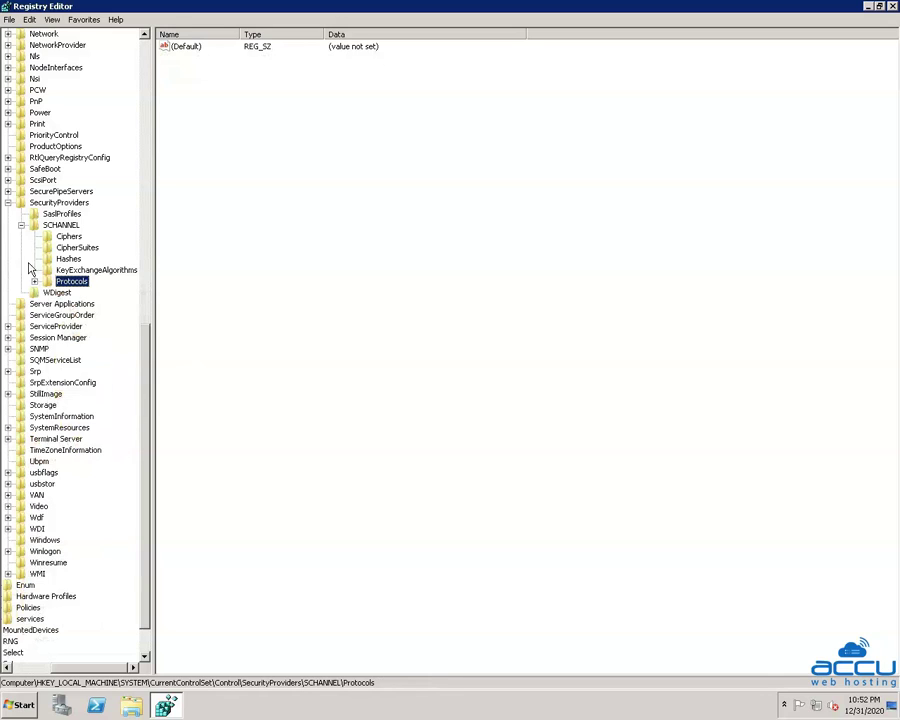
click(21, 225)
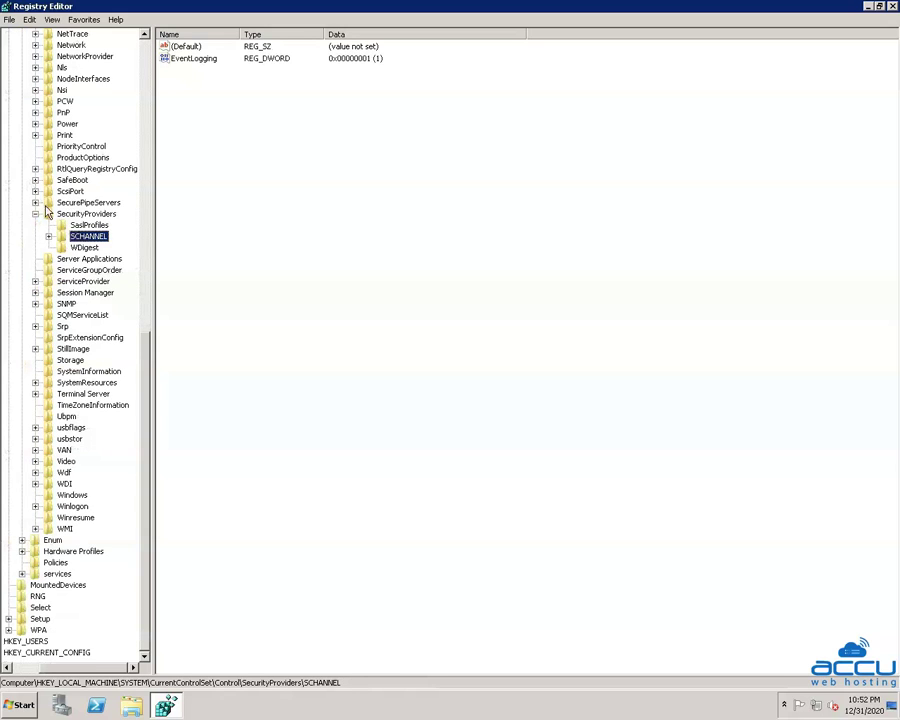
click(35, 213)
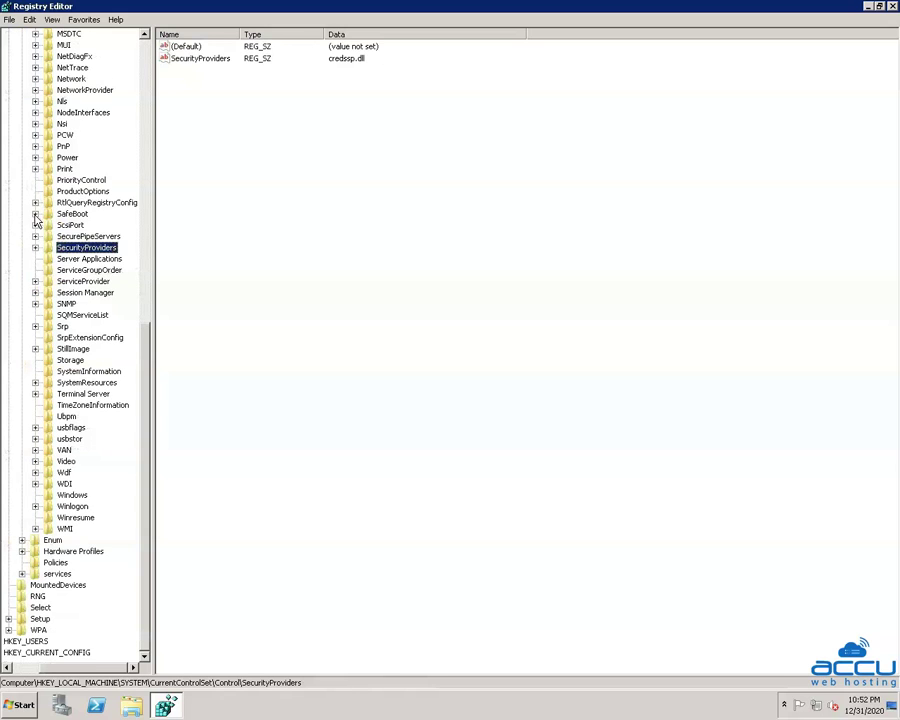
scroll(35, 220, up, 4)
scroll(35, 220, up, 12)
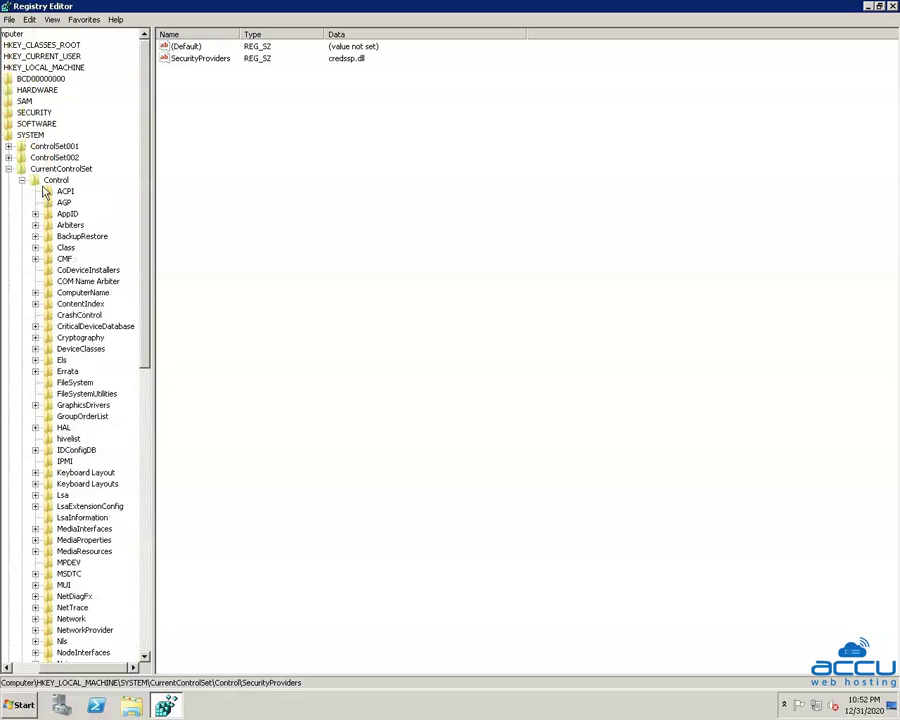
click(23, 181)
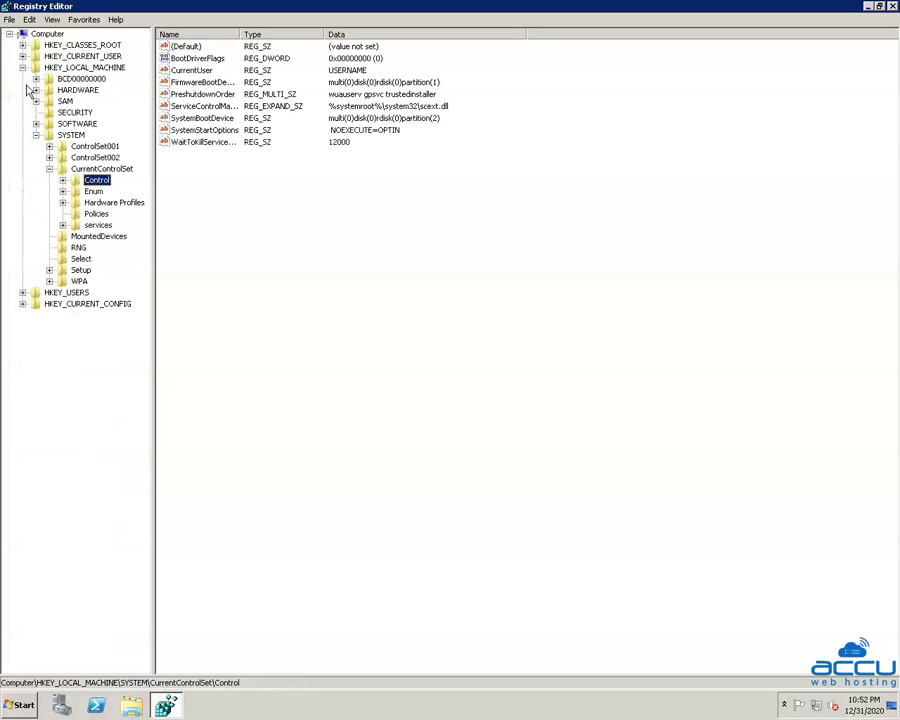
click(49, 169)
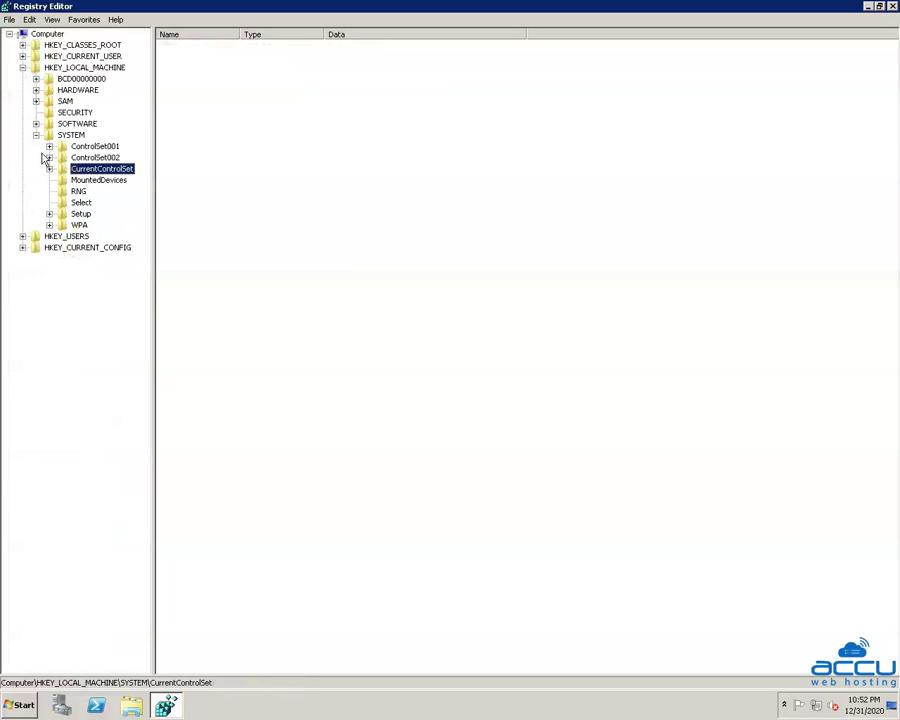
click(36, 135)
click(22, 67)
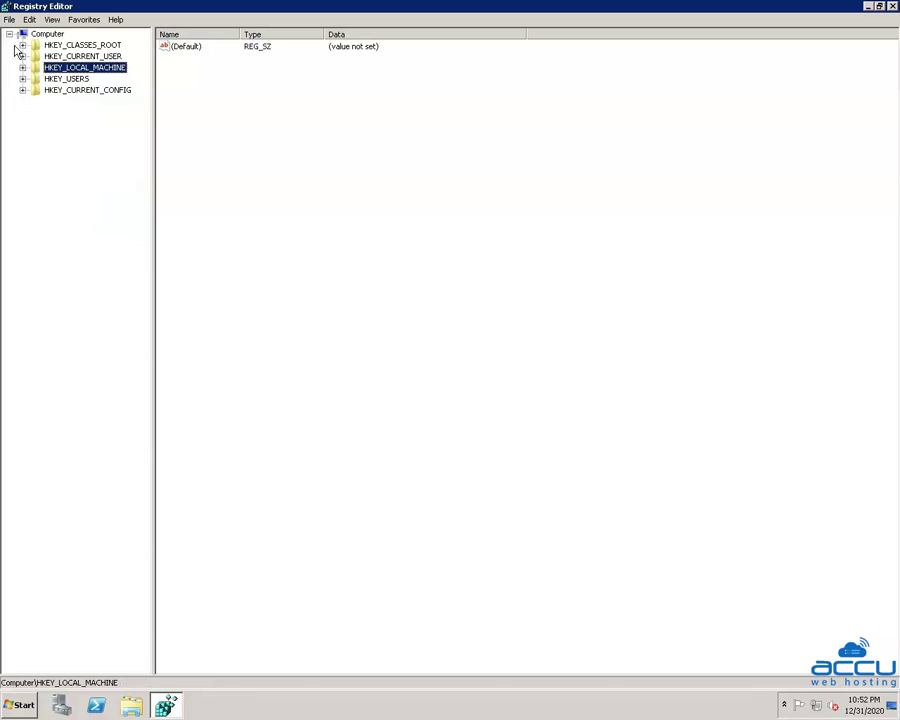
click(9, 34)
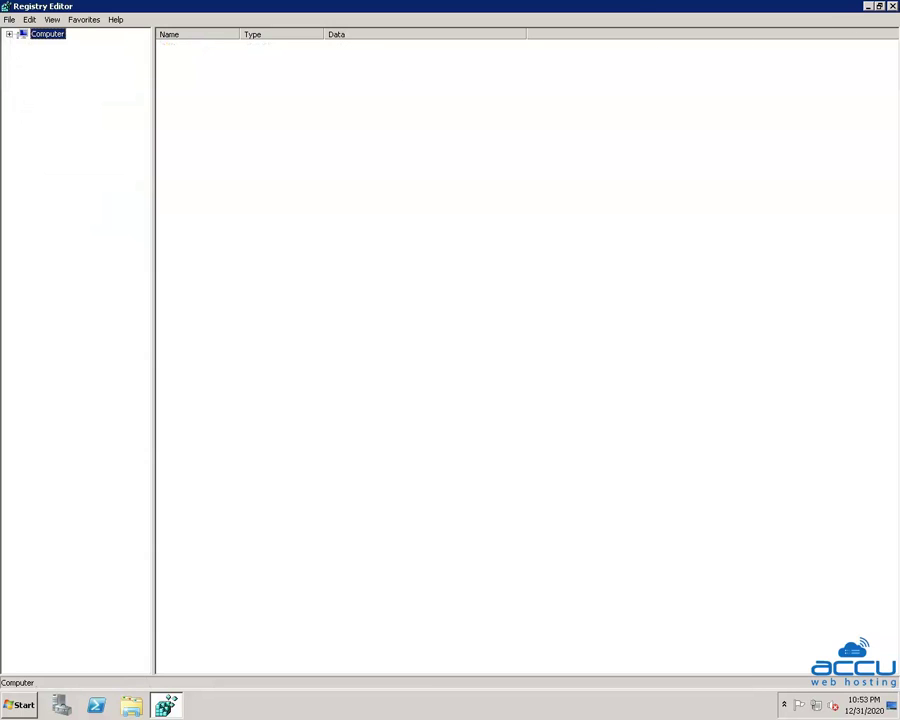
click(891, 7)
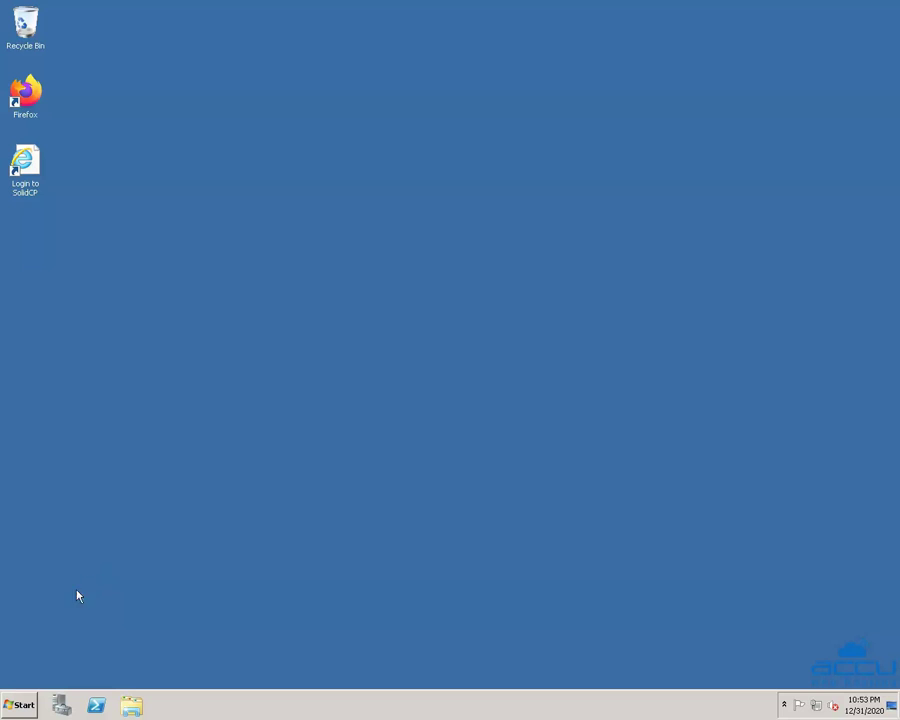
Step: Restart the server as a planned shutdown event with the comment "Restart"
click(20, 704)
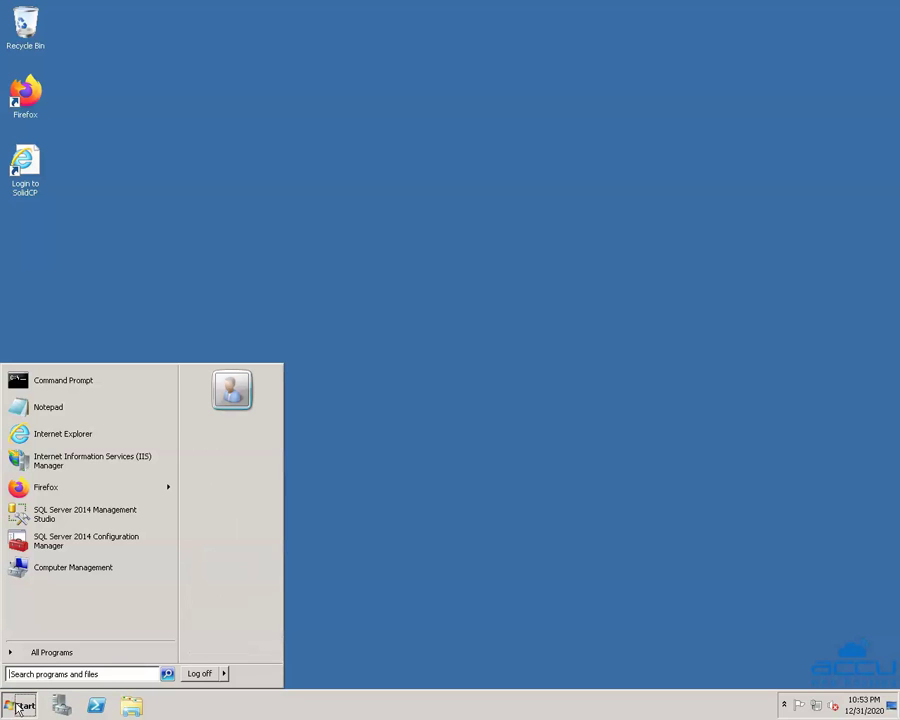
click(224, 673)
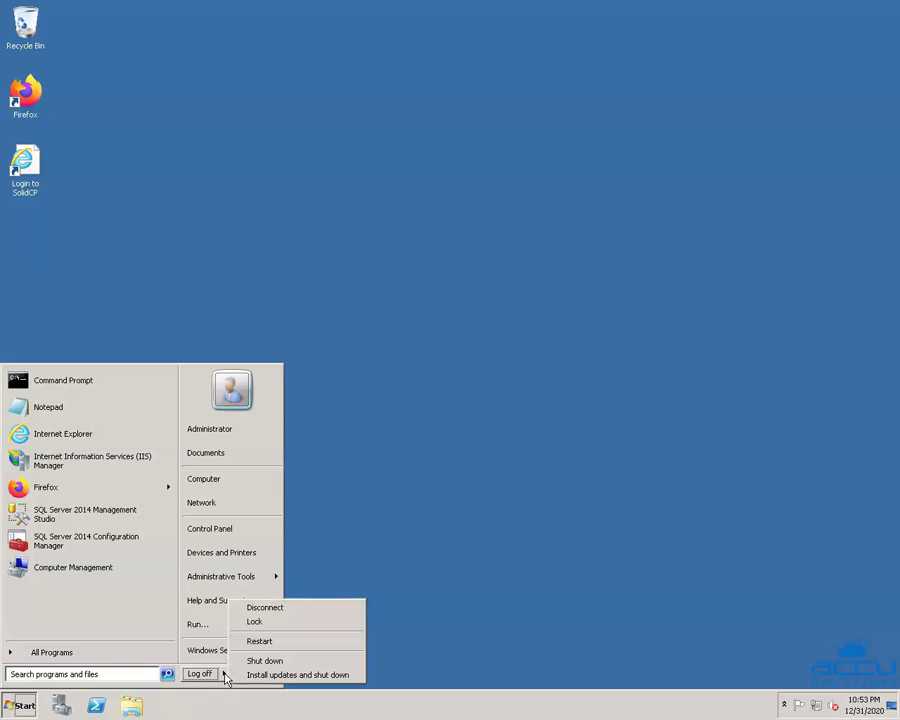
click(270, 641)
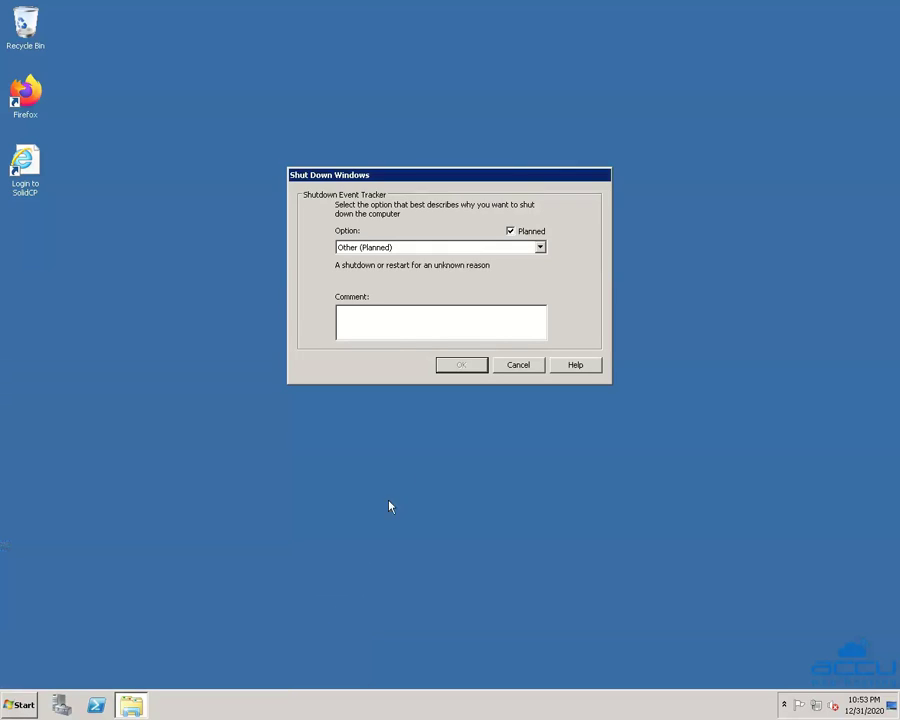
text(Restart)
click(460, 366)
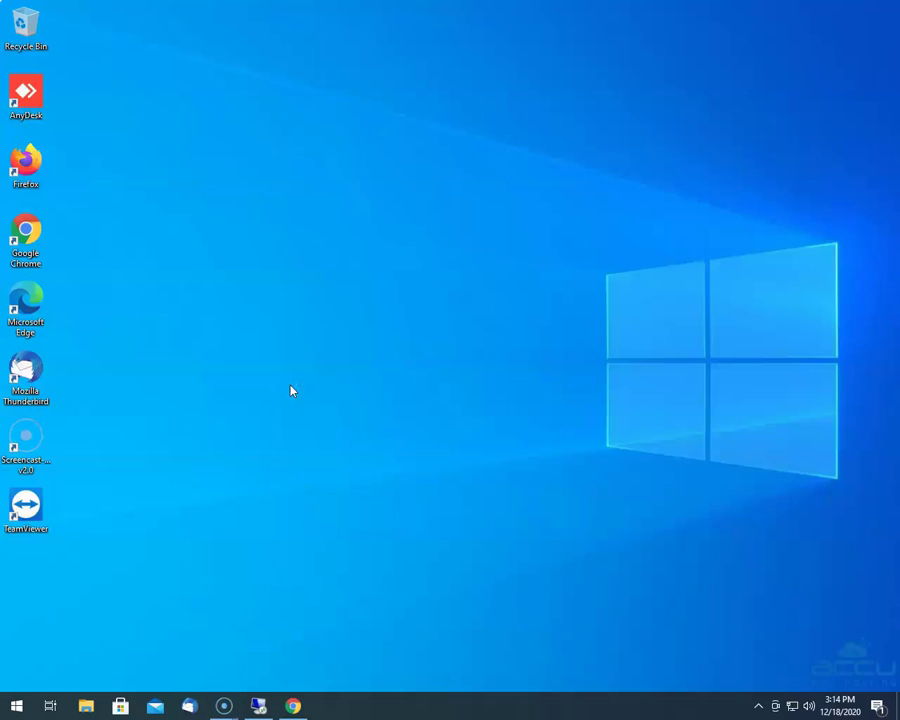
click(293, 707)
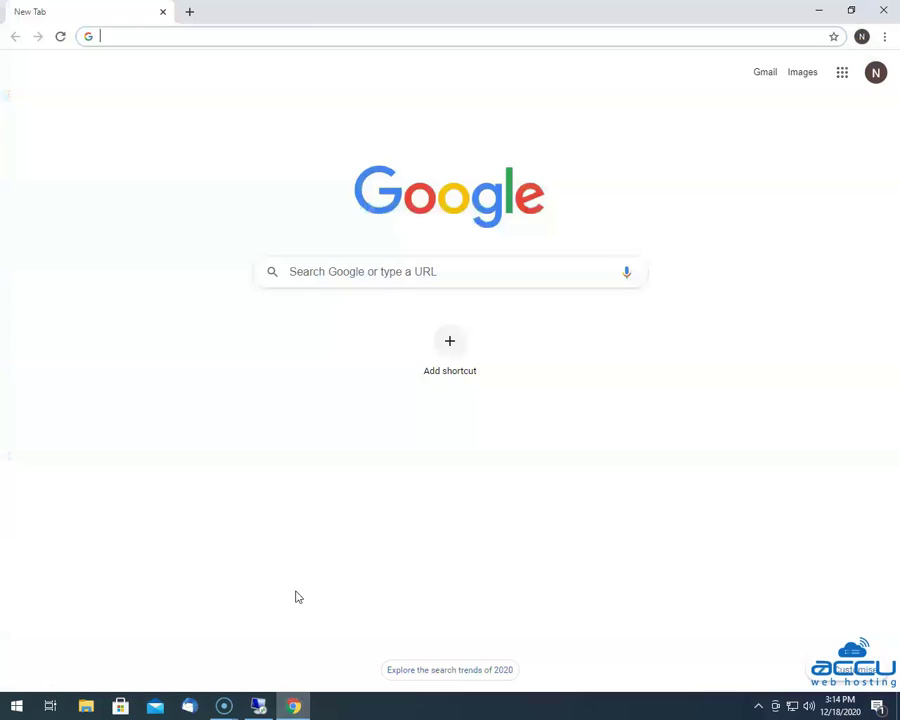
click(164, 36)
text(https://www.ssllabs.com/ssltest/index.html)
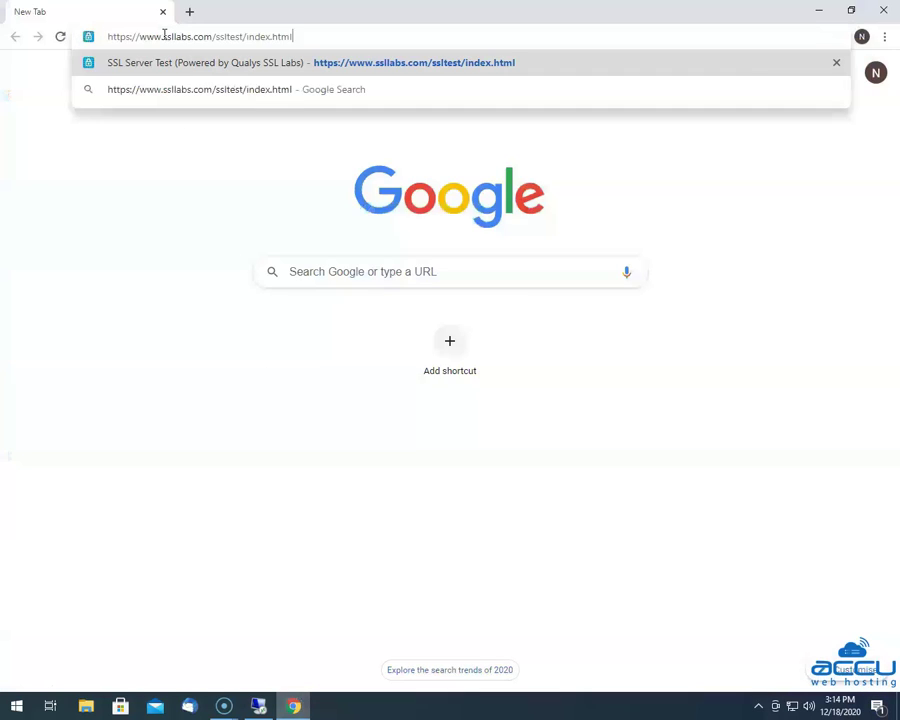
key(Return)
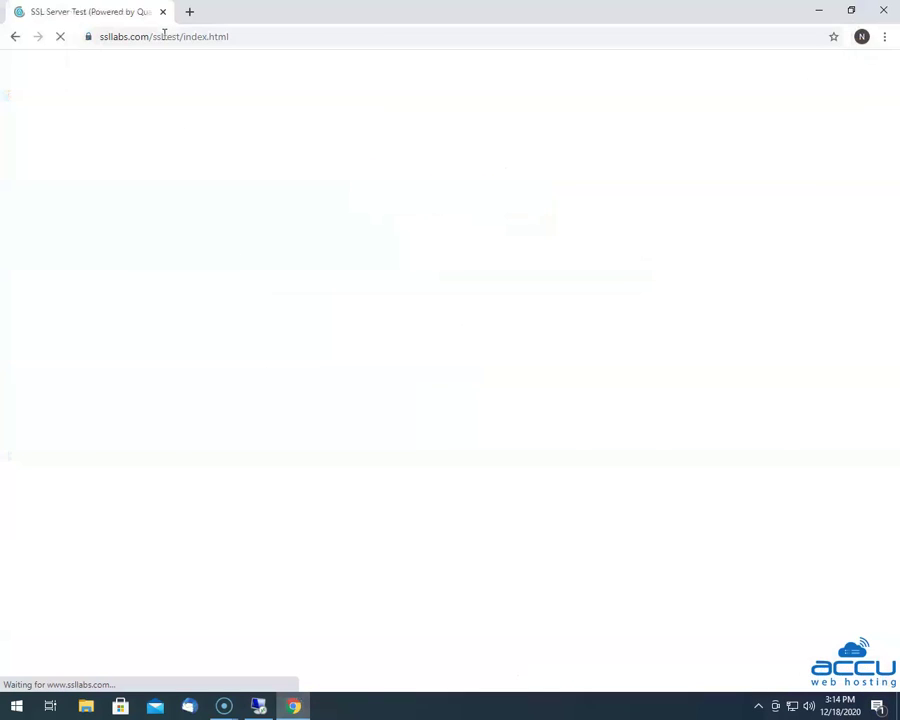
Step: Run the SSL Server Test for the hostname demovpstest.com
click(317, 288)
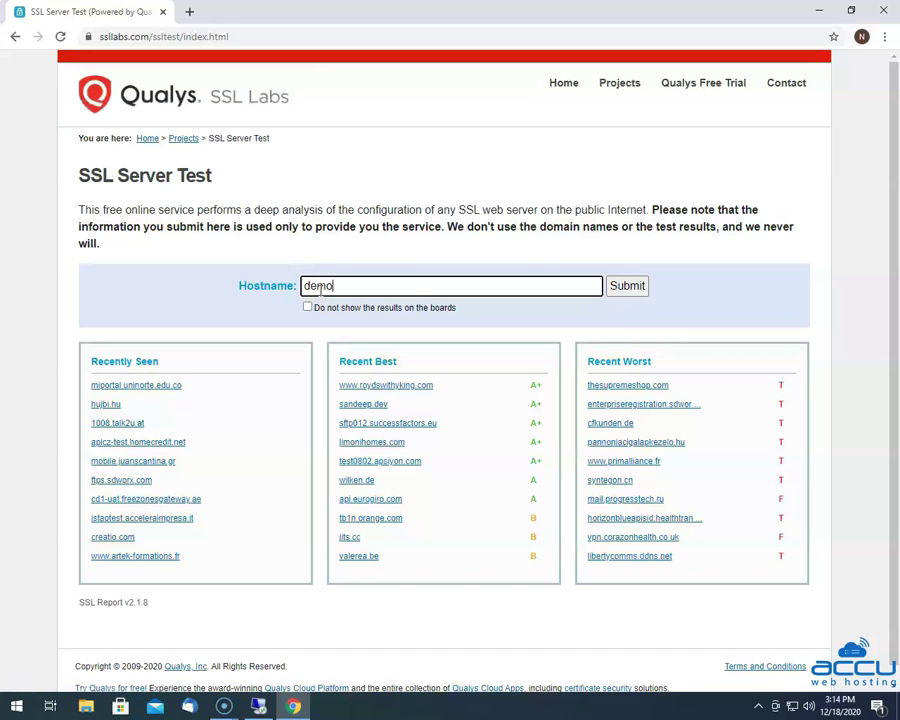
text(demovpstest.com)
click(630, 291)
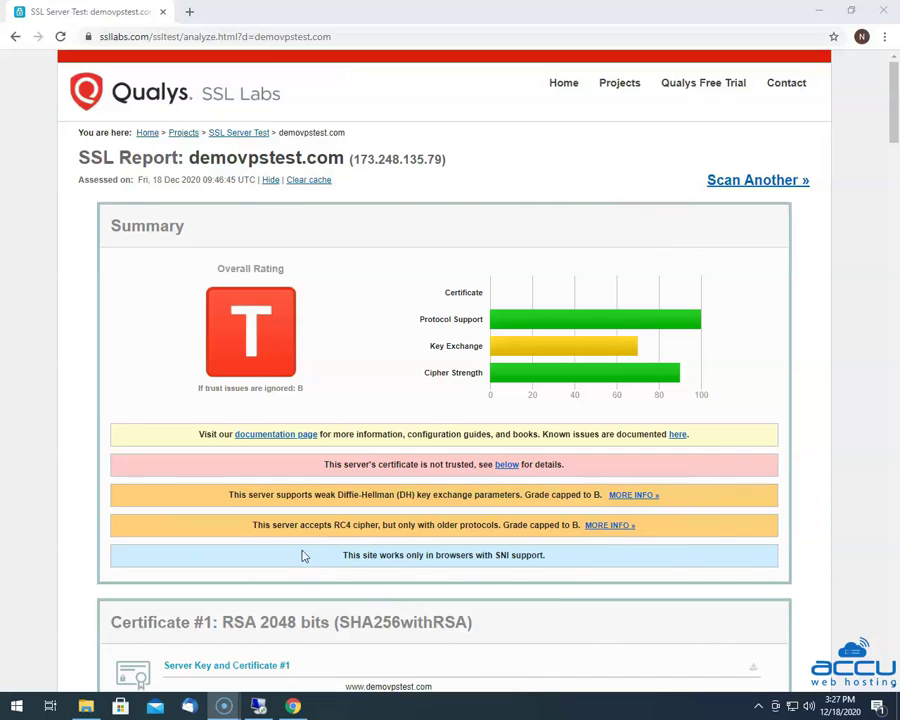
Step: Examine the Protocols list in the report's Configuration section for the support status of each TLS and SSL version
scroll(303, 554, down, 7)
scroll(303, 554, down, 5)
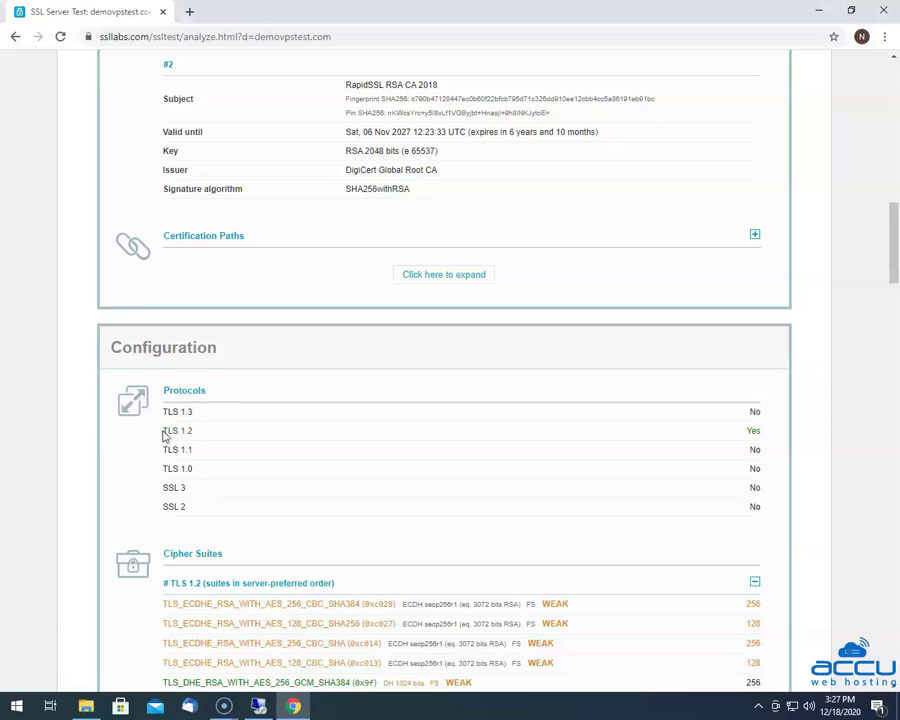
drag(164, 428, 182, 452)
drag(166, 506, 185, 508)
drag(163, 390, 160, 449)
click(194, 491)
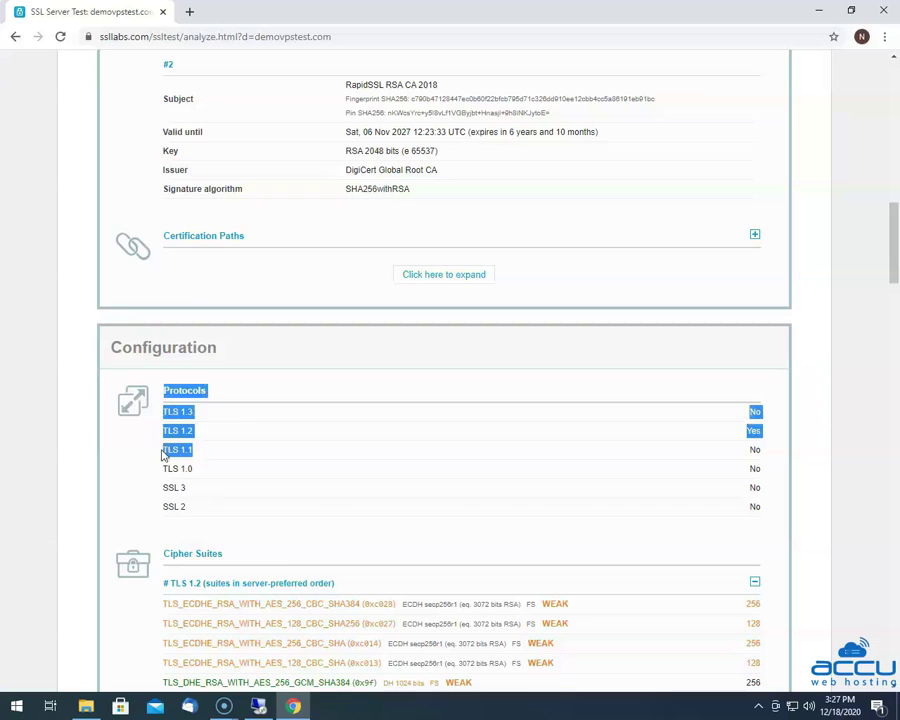
drag(729, 450, 763, 494)
drag(163, 430, 198, 436)
drag(744, 430, 765, 434)
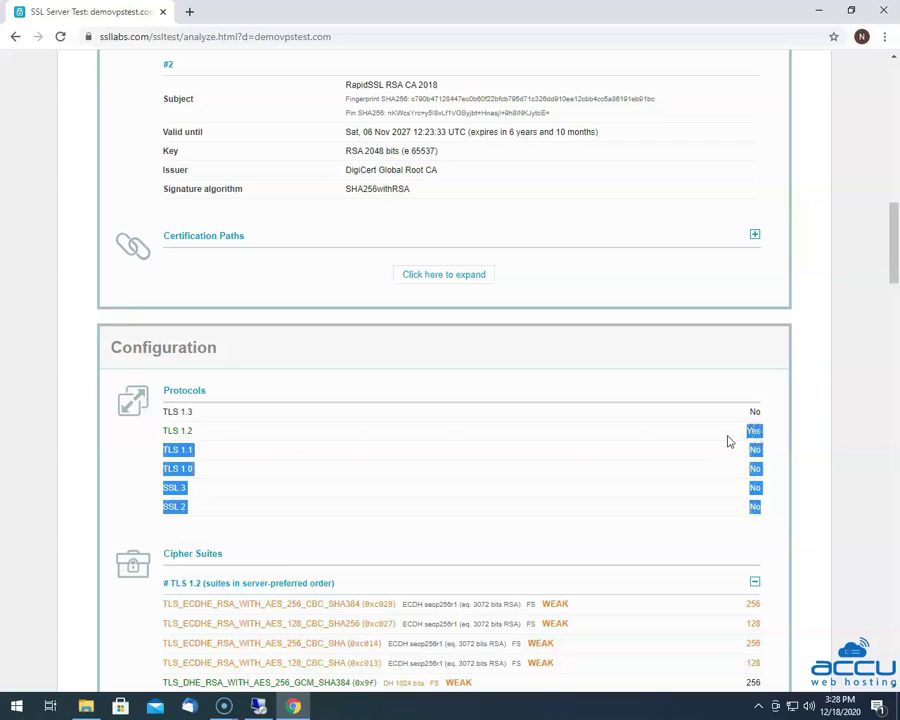
click(729, 441)
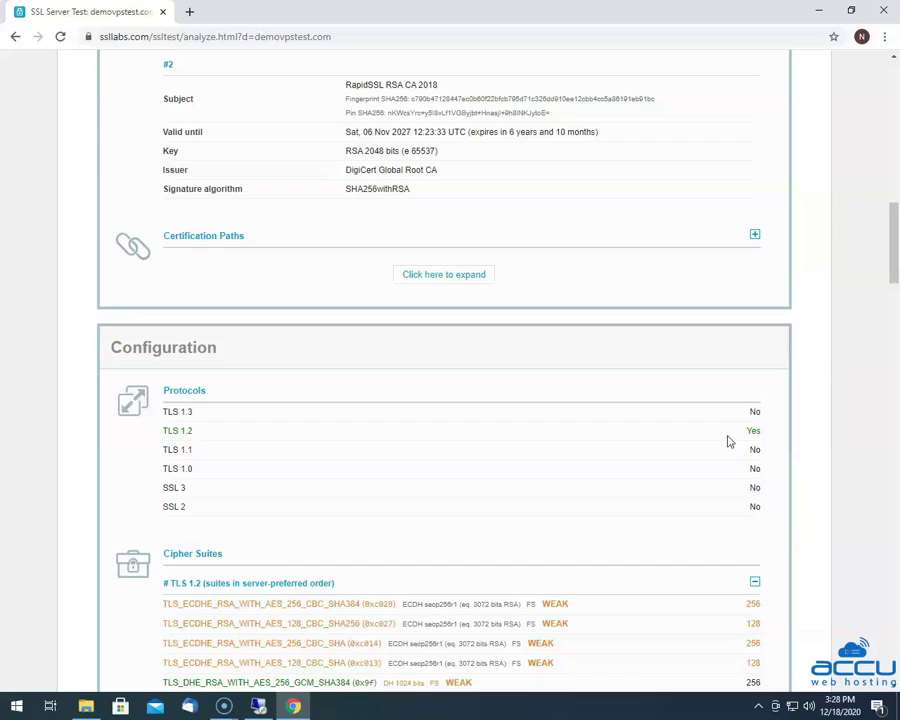